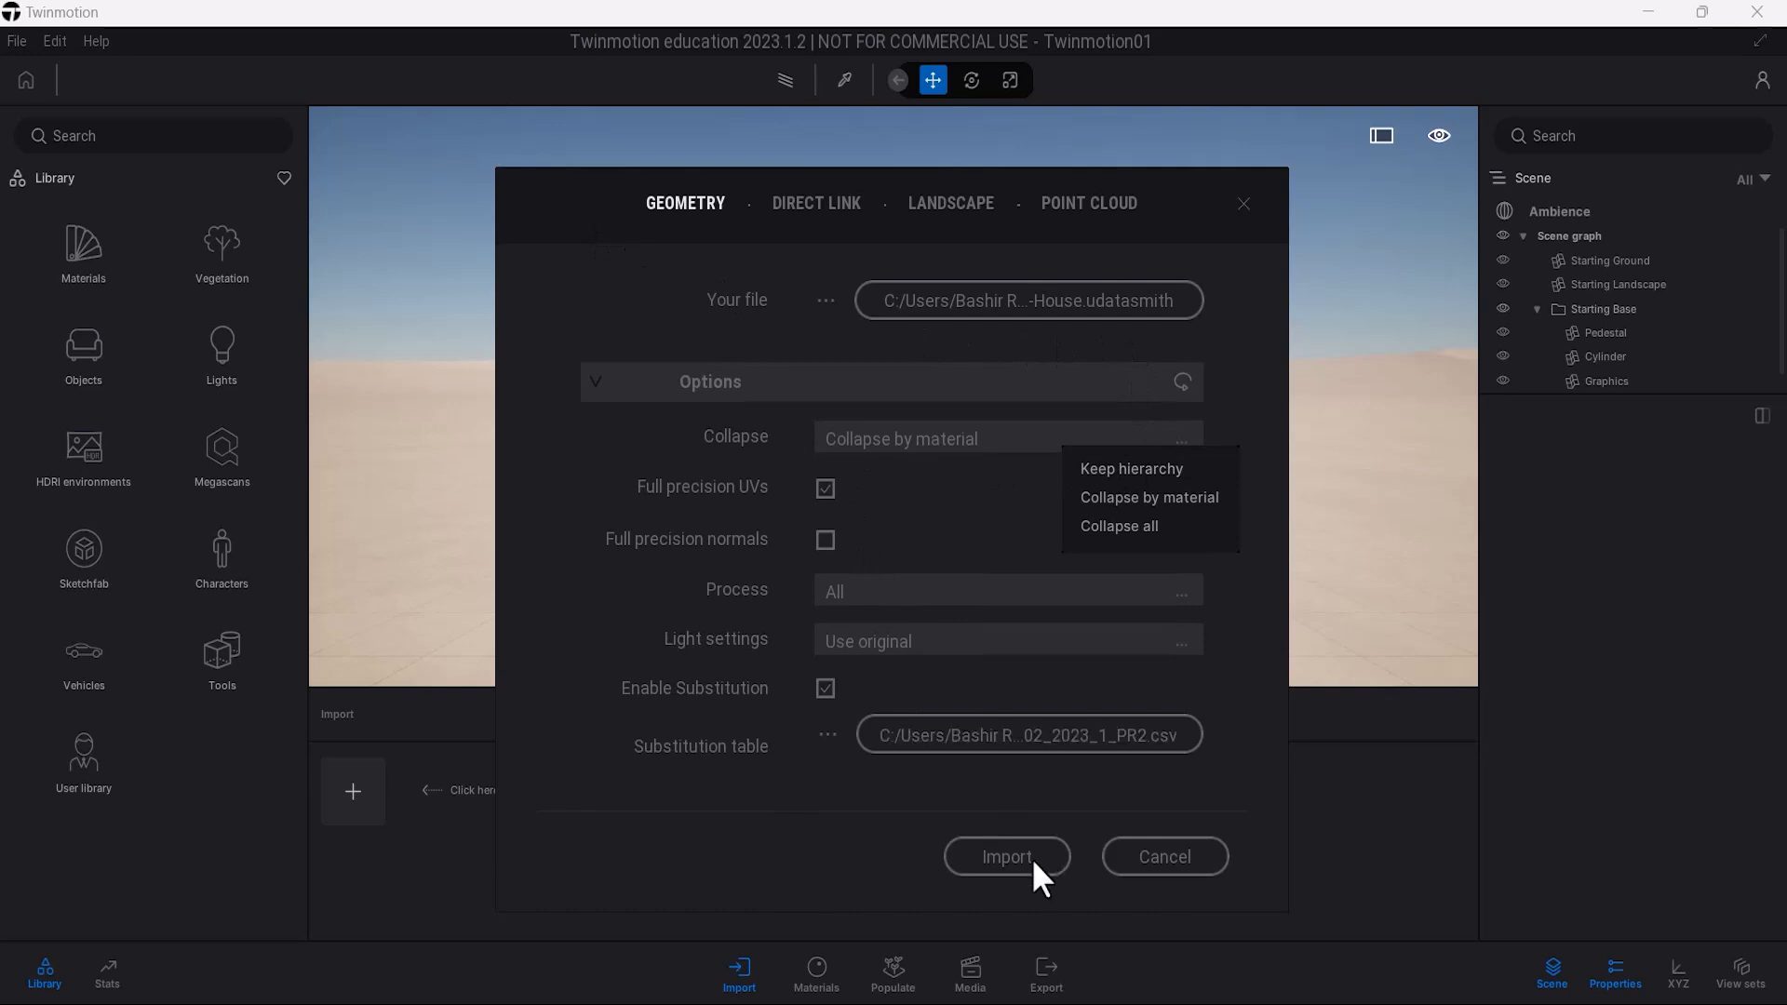
# Import the El-Corte-House Datasmith file collapsed by material and delete the Starting Base container from the scene.
pyautogui.click(1024, 813)
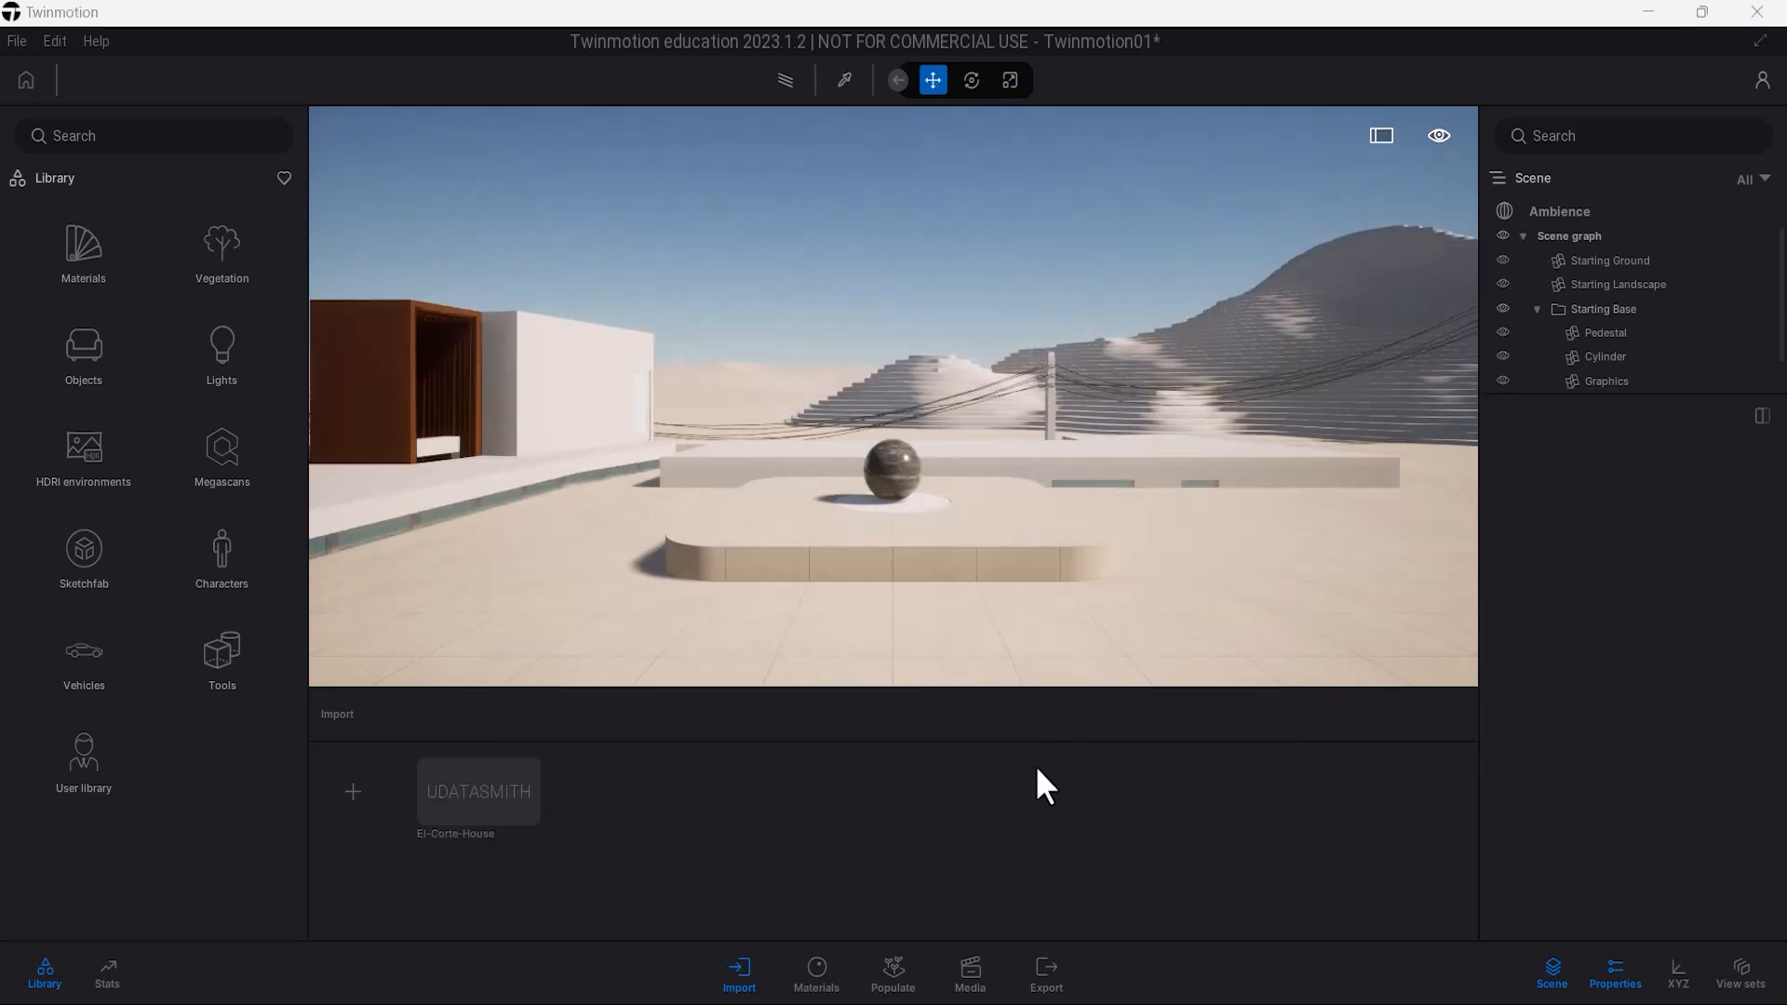
pyautogui.click(738, 973)
pyautogui.click(1582, 309)
pyautogui.press('Delete')
# Apply the Plywood board material from the wood surfaces library to the house's outer walls.
pyautogui.moveTo(1180, 664); pyautogui.dragTo(940, 724, button='right')
pyautogui.click(940, 724)
pyautogui.moveTo(1160, 432); pyautogui.dragTo(1186, 543)
pyautogui.moveTo(1080, 633); pyautogui.dragTo(143, 266)
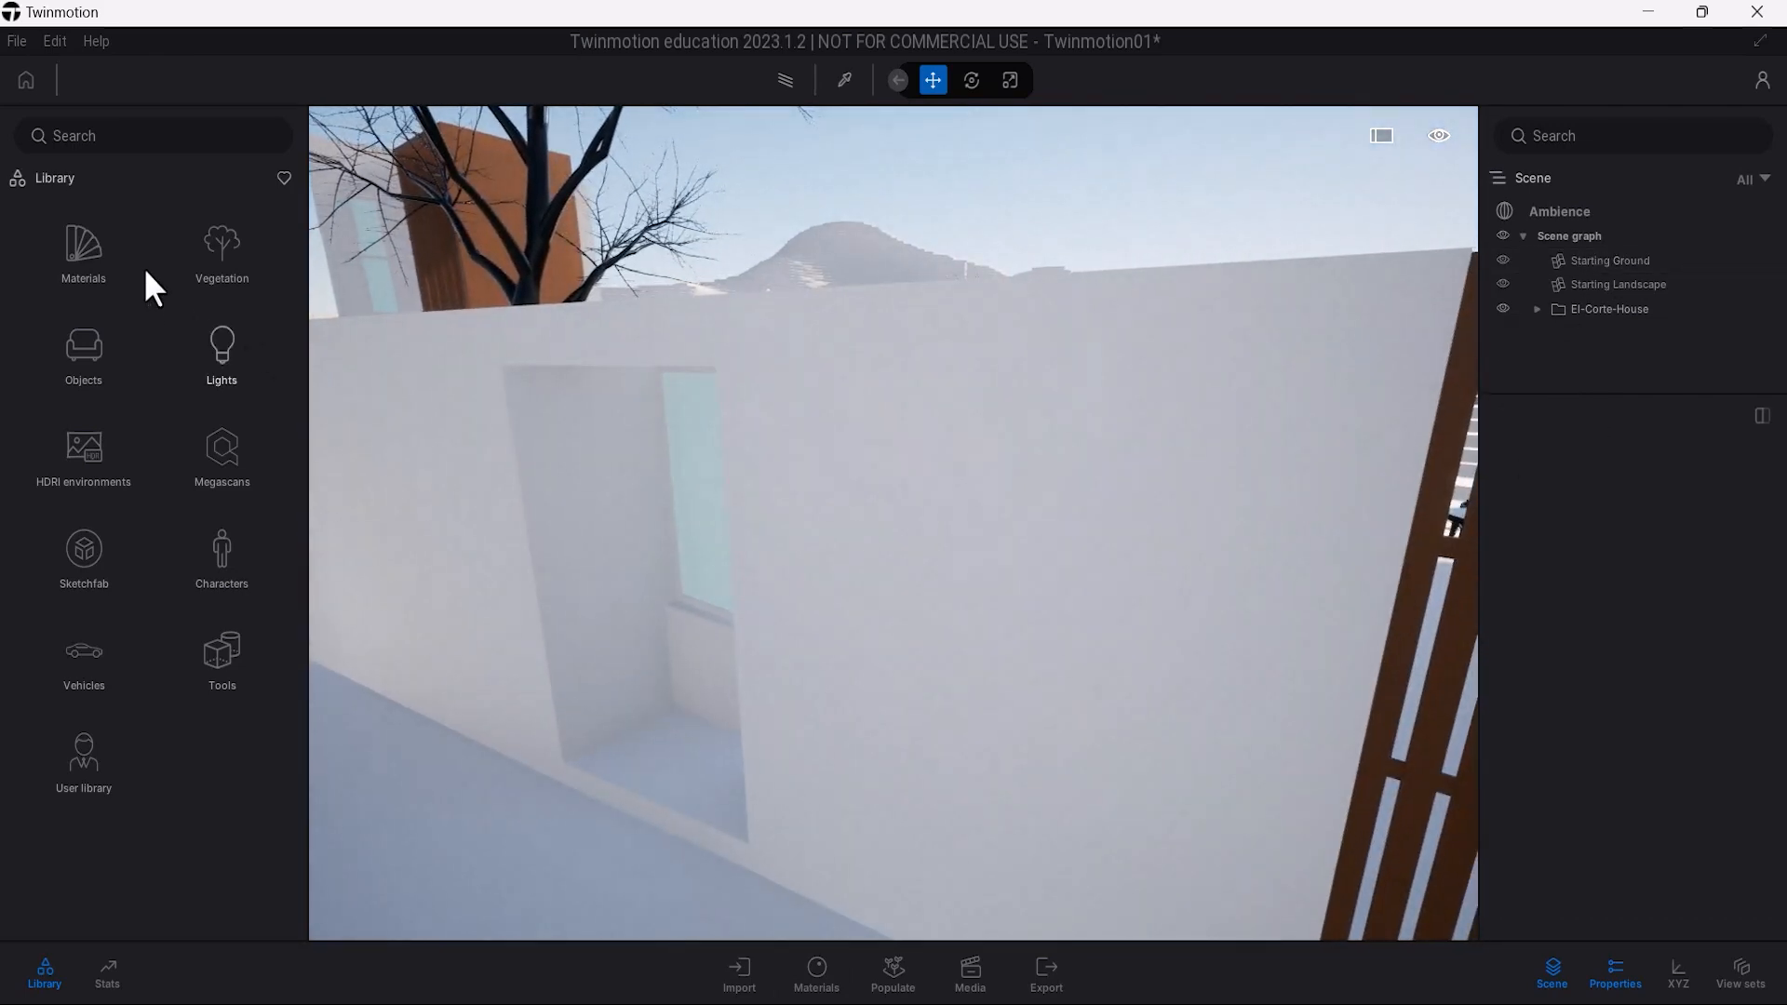
pyautogui.click(209, 455)
pyautogui.click(93, 352)
pyautogui.click(226, 270)
pyautogui.click(85, 244)
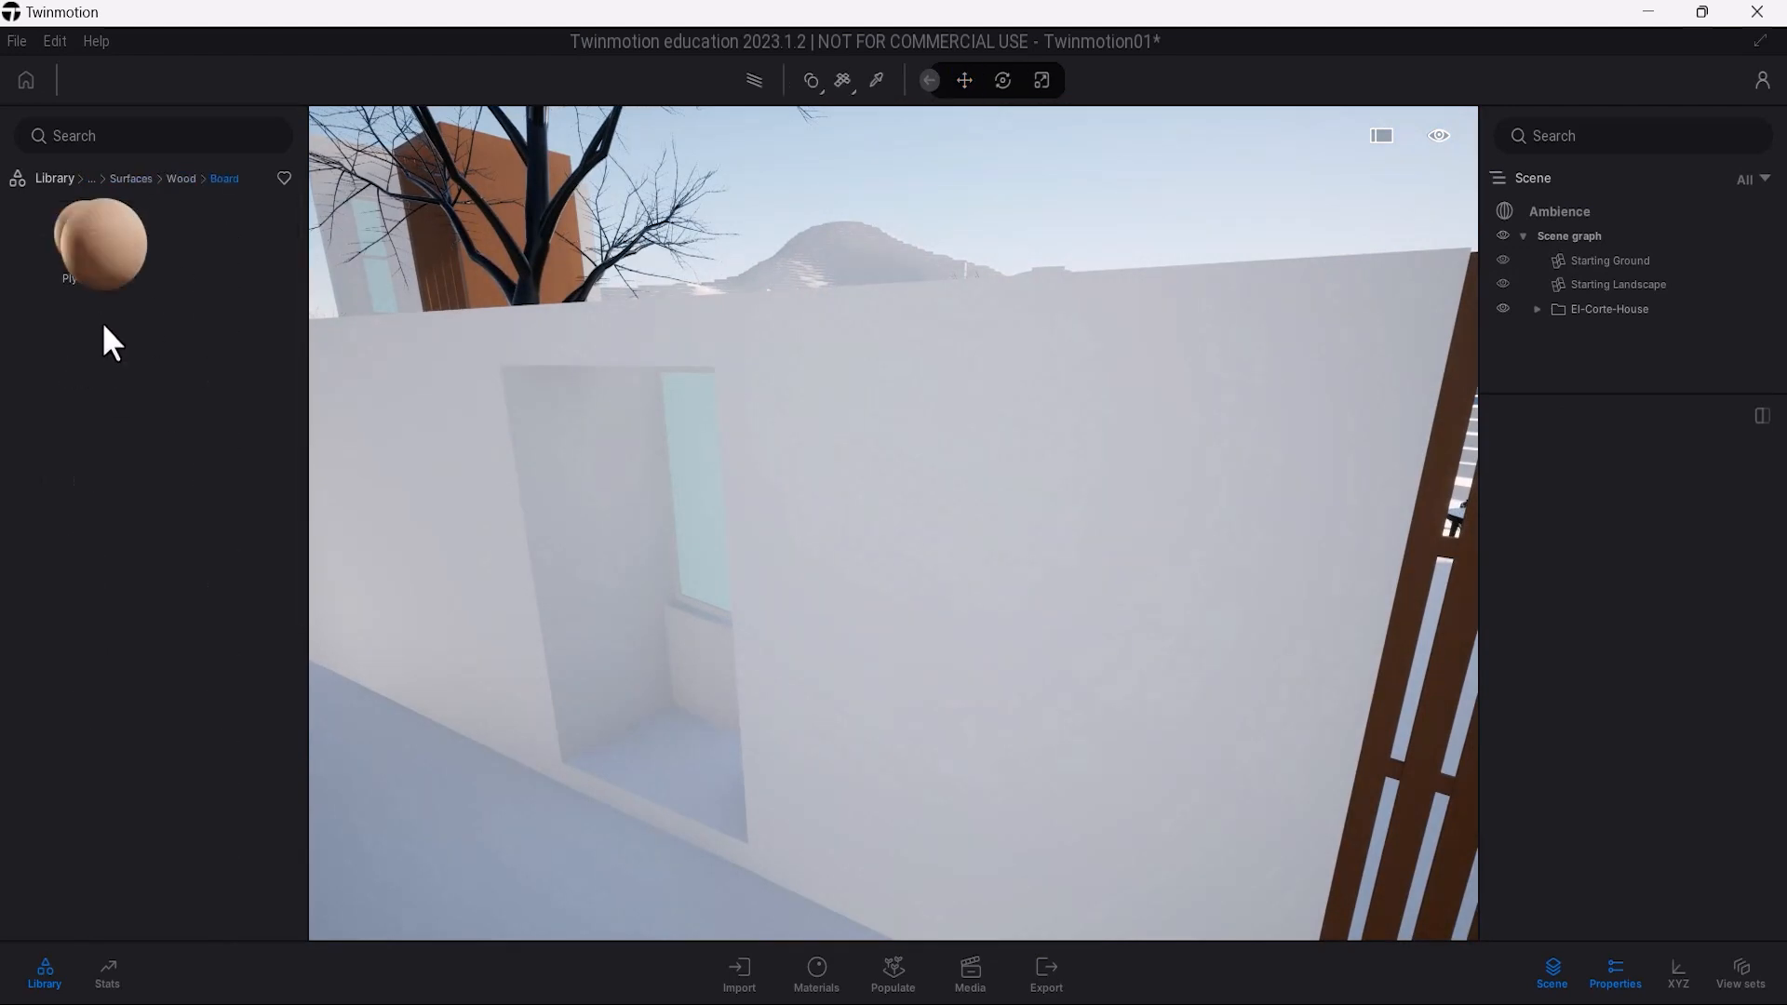
pyautogui.moveTo(93, 280); pyautogui.dragTo(927, 577)
pyautogui.click(834, 125)
pyautogui.moveTo(84, 237); pyautogui.dragTo(933, 612)
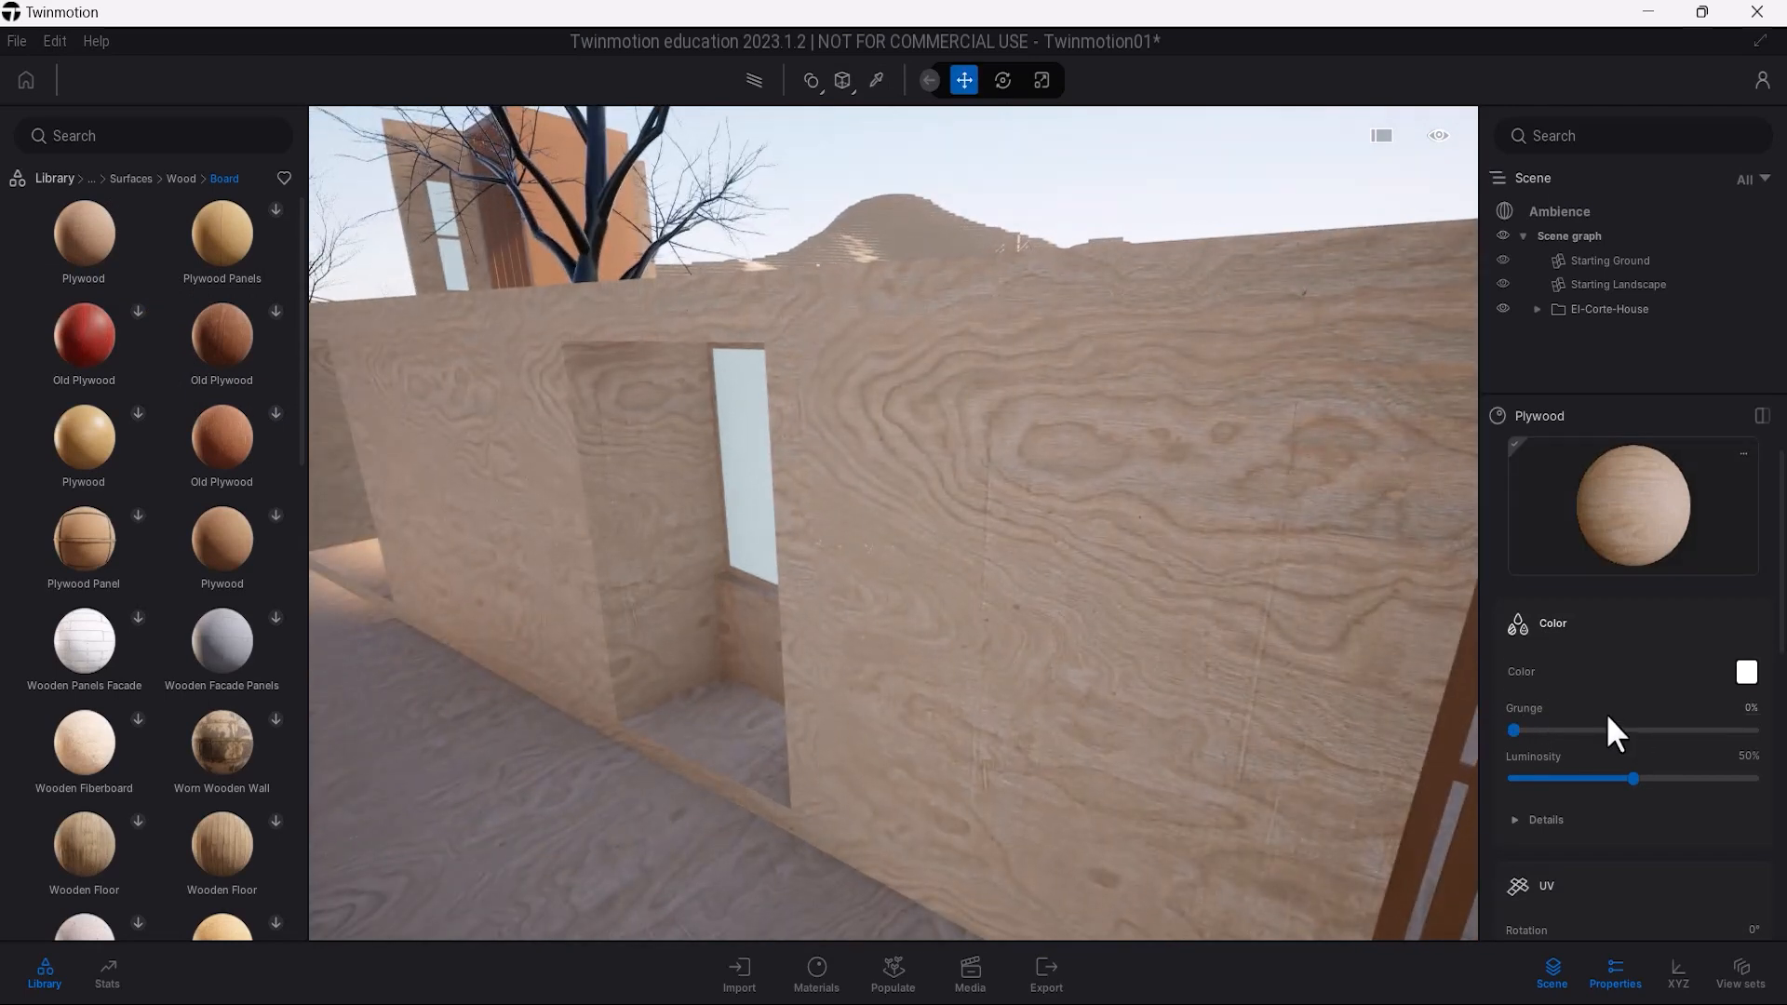
# Apply the Clear glass material to the window panes and set its opacity to 5%.
pyautogui.scroll(-5, 1605, 713)
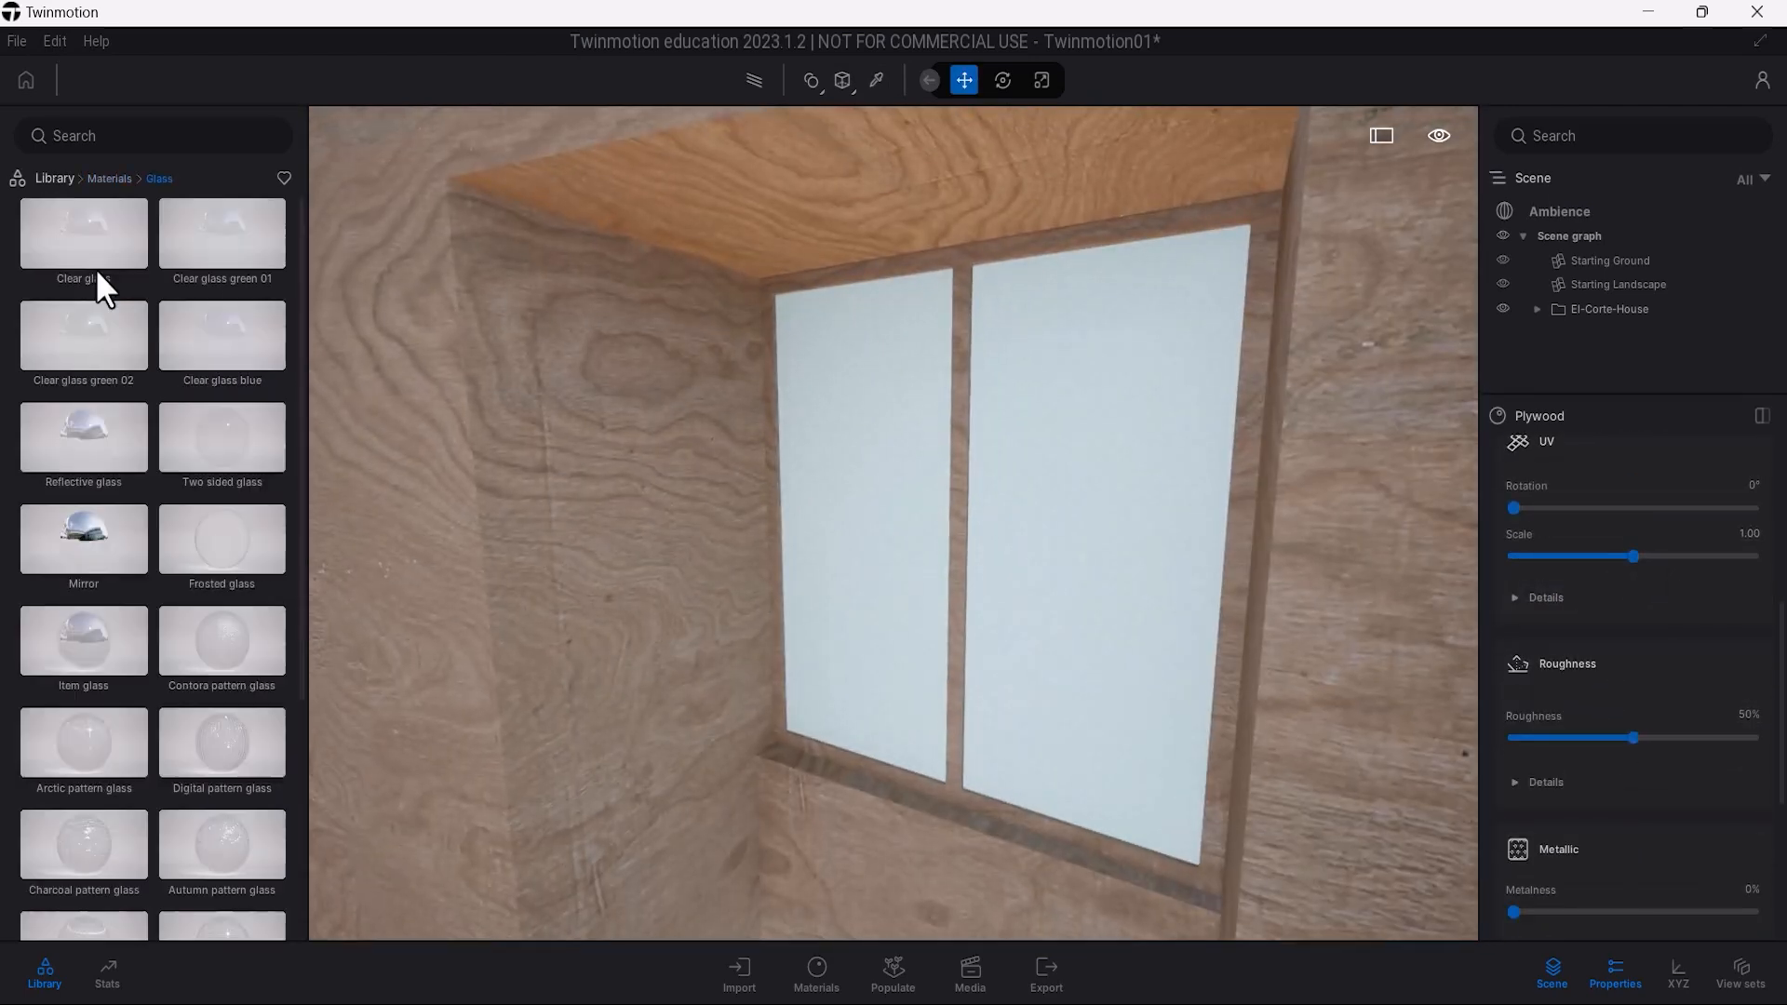
pyautogui.moveTo(95, 268); pyautogui.dragTo(885, 511)
pyautogui.scroll(3, 1649, 605)
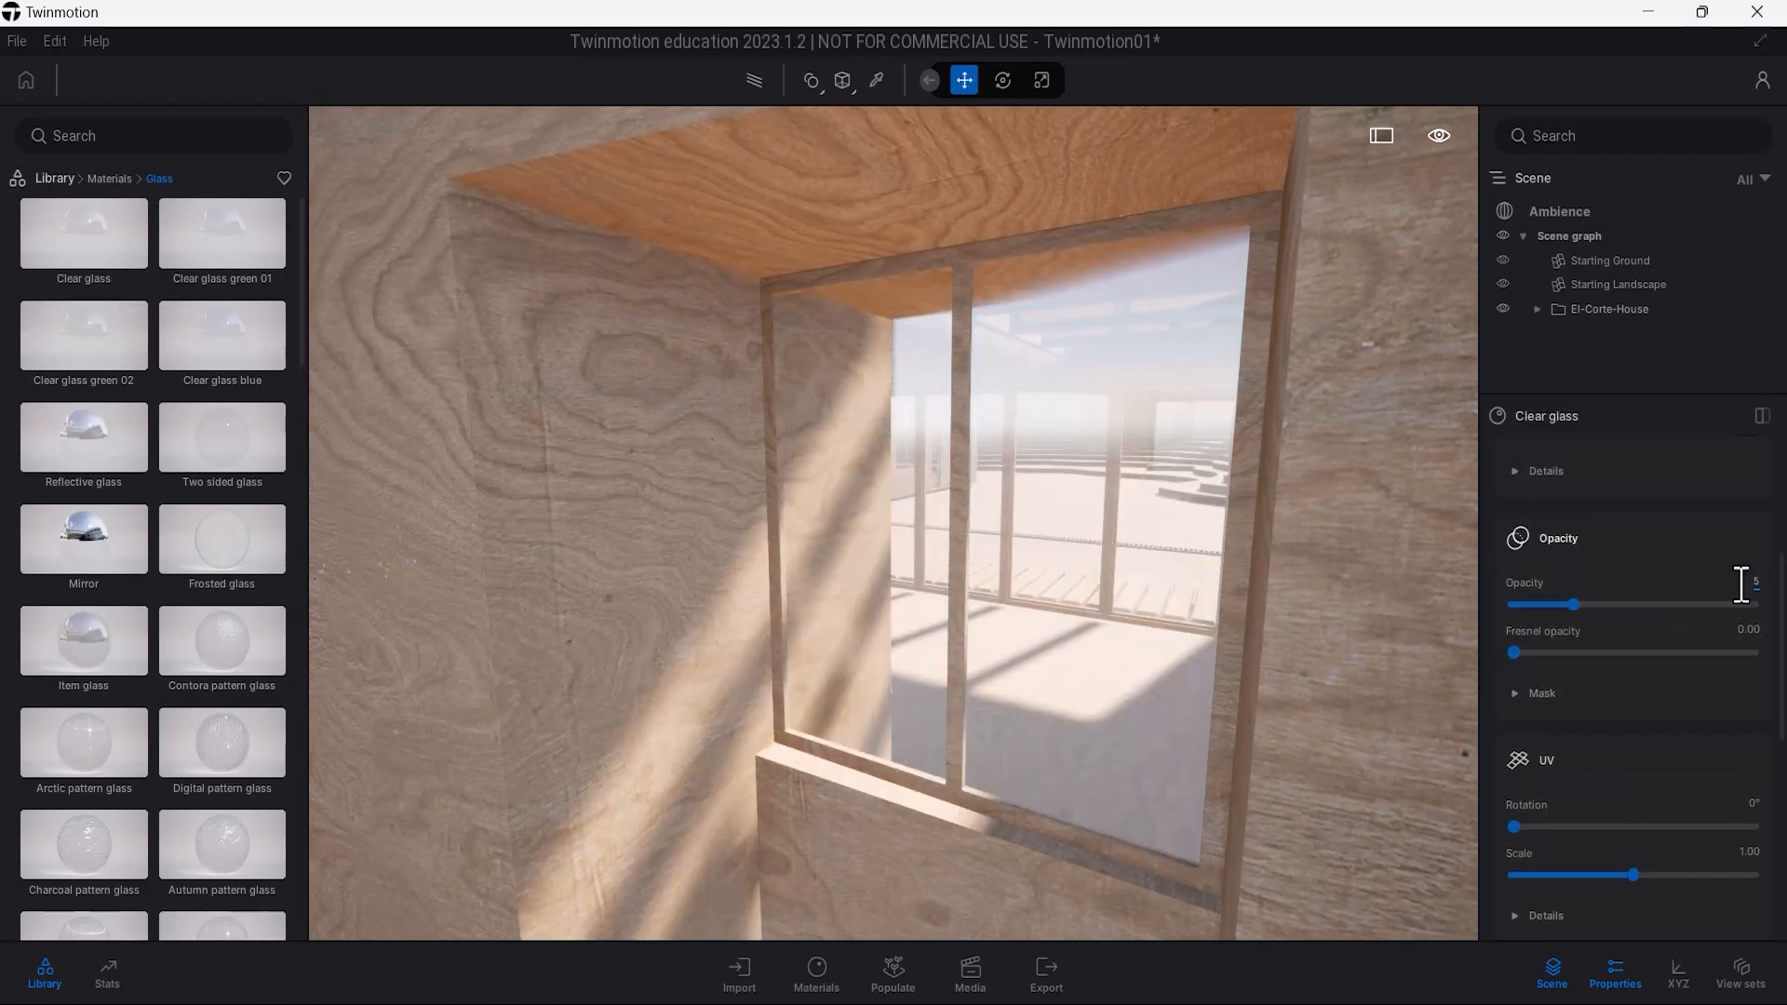
pyautogui.press('Return')
# Place an omnidirectional light at a bollard lamp beside the stepped walkway and raise it into the lamp head.
pyautogui.press('r')
pyautogui.press('r')
pyautogui.scroll(-5, 1104, 546)
pyautogui.moveTo(1103, 546); pyautogui.dragTo(791, 596, button='right')
pyautogui.press('w')
pyautogui.click(54, 178)
pyautogui.click(226, 348)
pyautogui.moveTo(84, 232); pyautogui.dragTo(989, 776)
pyautogui.press('w')
pyautogui.press('d')
pyautogui.press('Tab')
pyautogui.moveTo(991, 700); pyautogui.dragTo(996, 554)
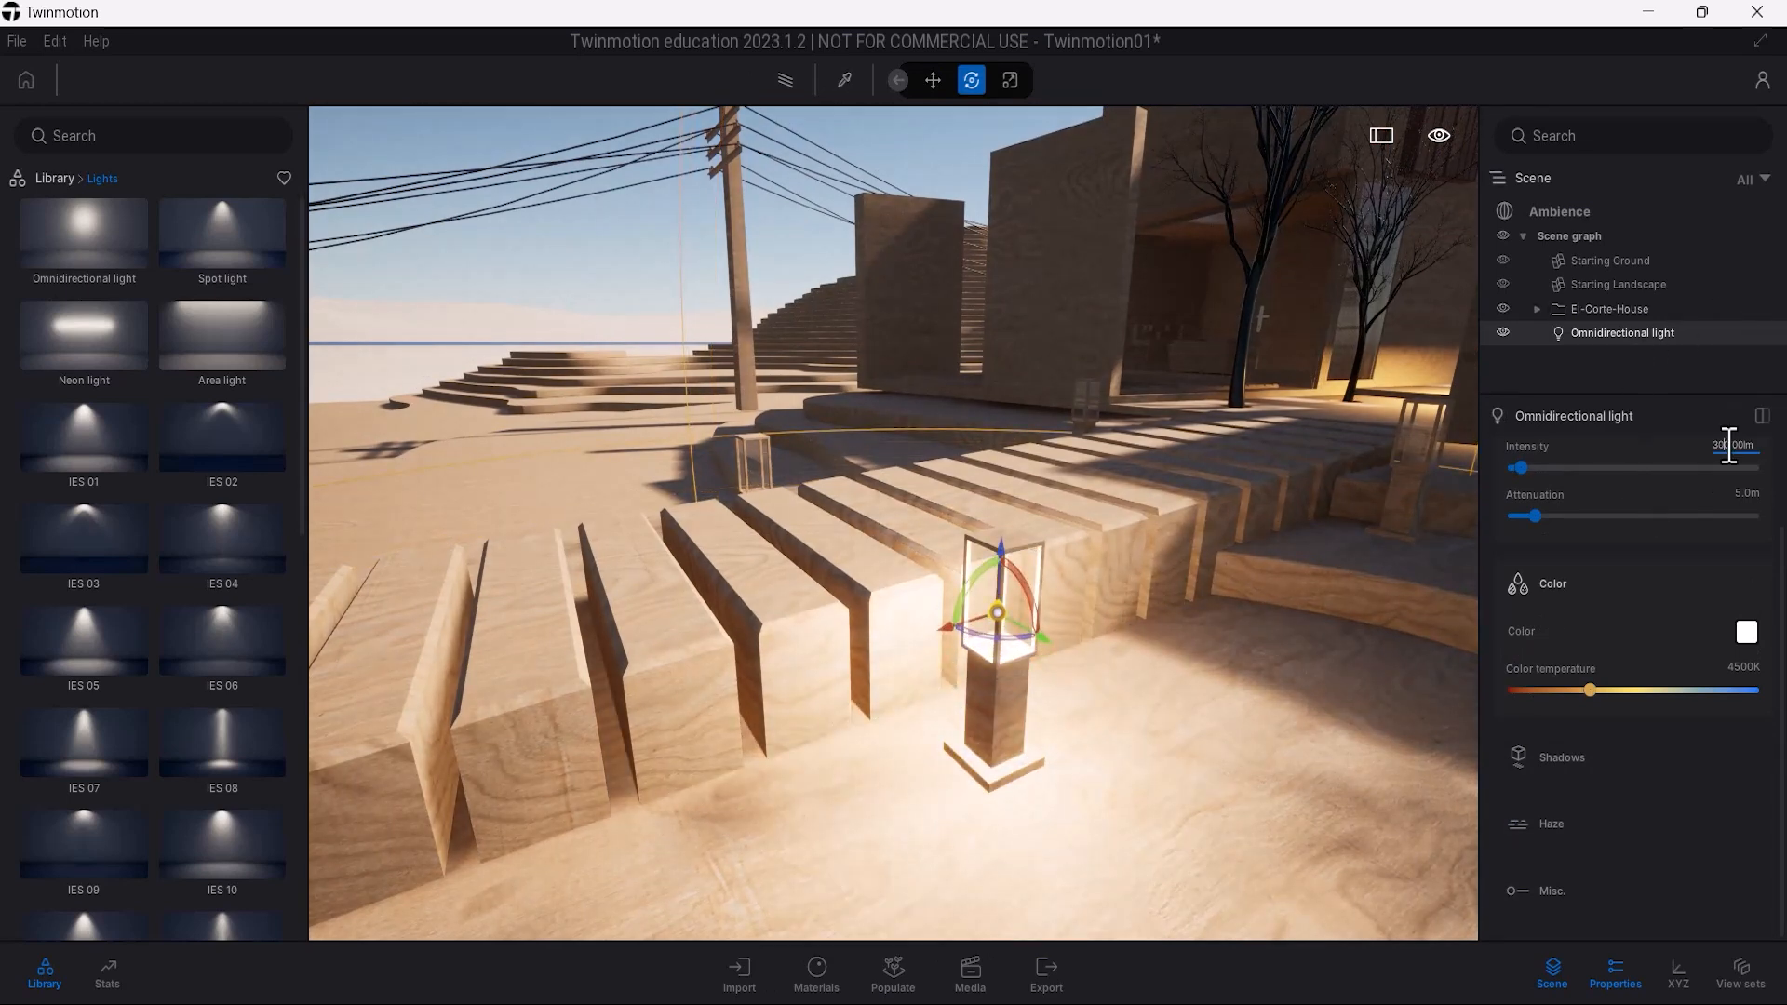
# Set the omnidirectional light's intensity to 30 lm and its attenuation to 1.5 m.
pyautogui.write('0')
pyautogui.press('Return')
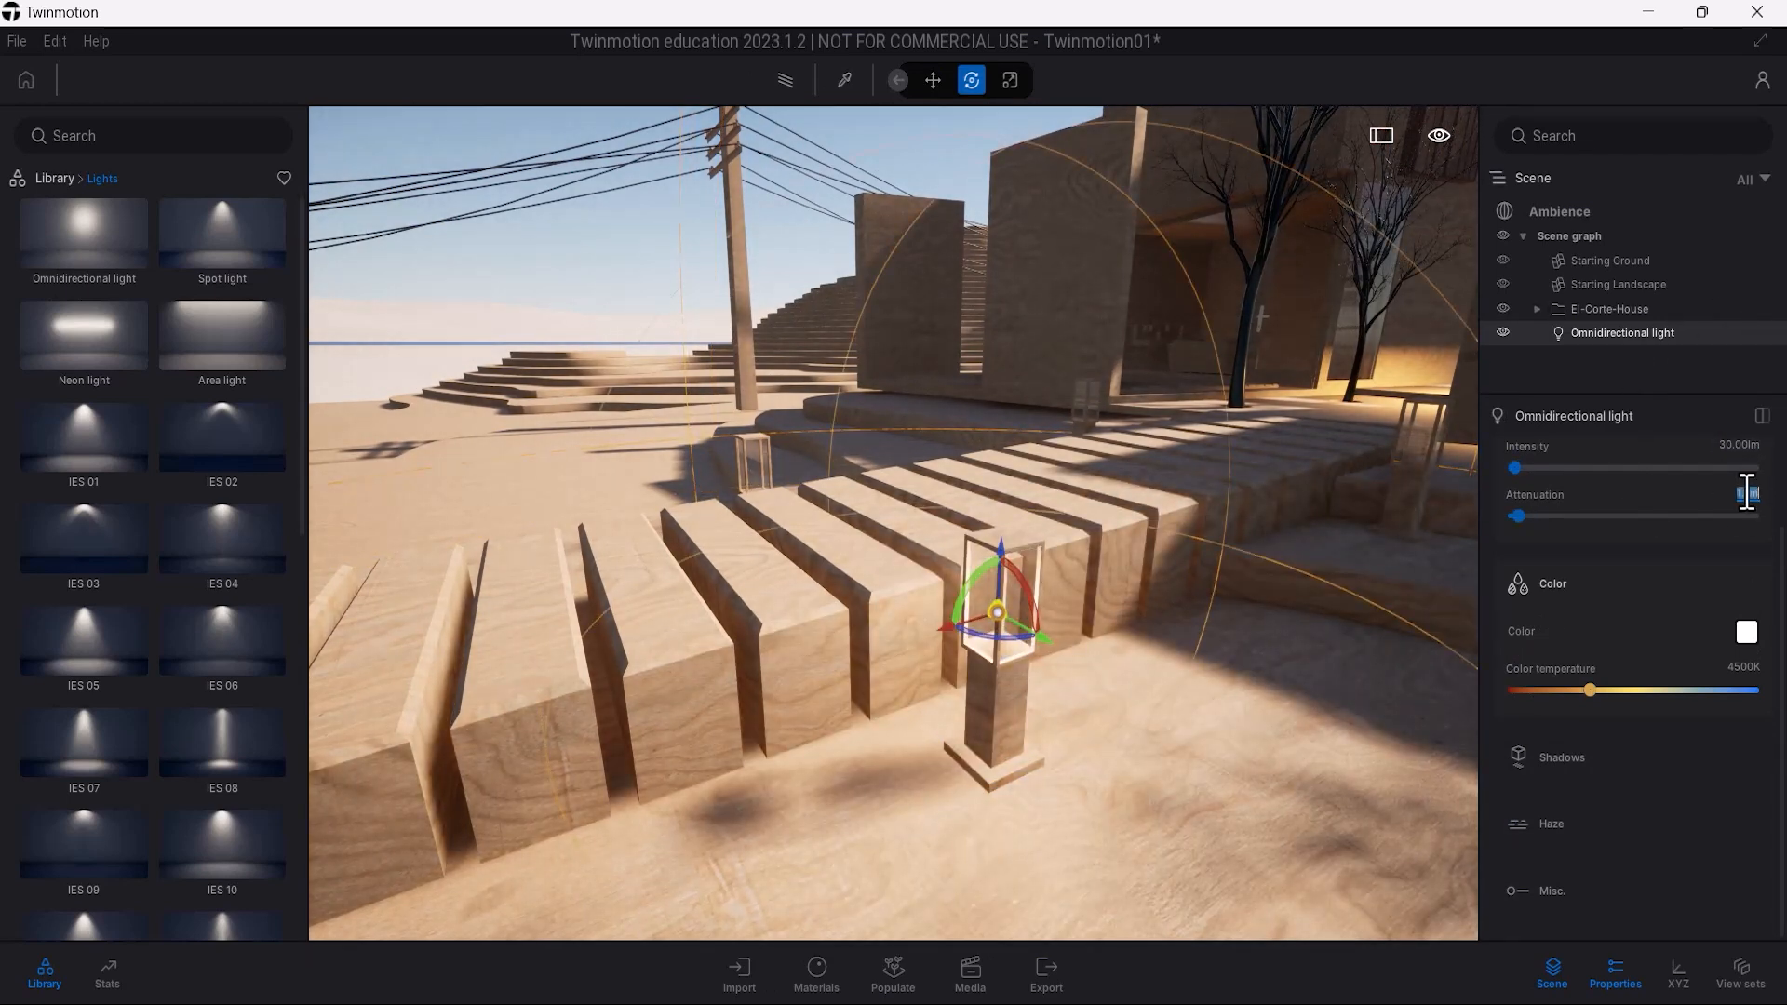
pyautogui.press('Escape')
# Duplicate the omnidirectional light into the bollard lamp on the opposite side of the stepped walkway.
pyautogui.doubleClick(1619, 333)
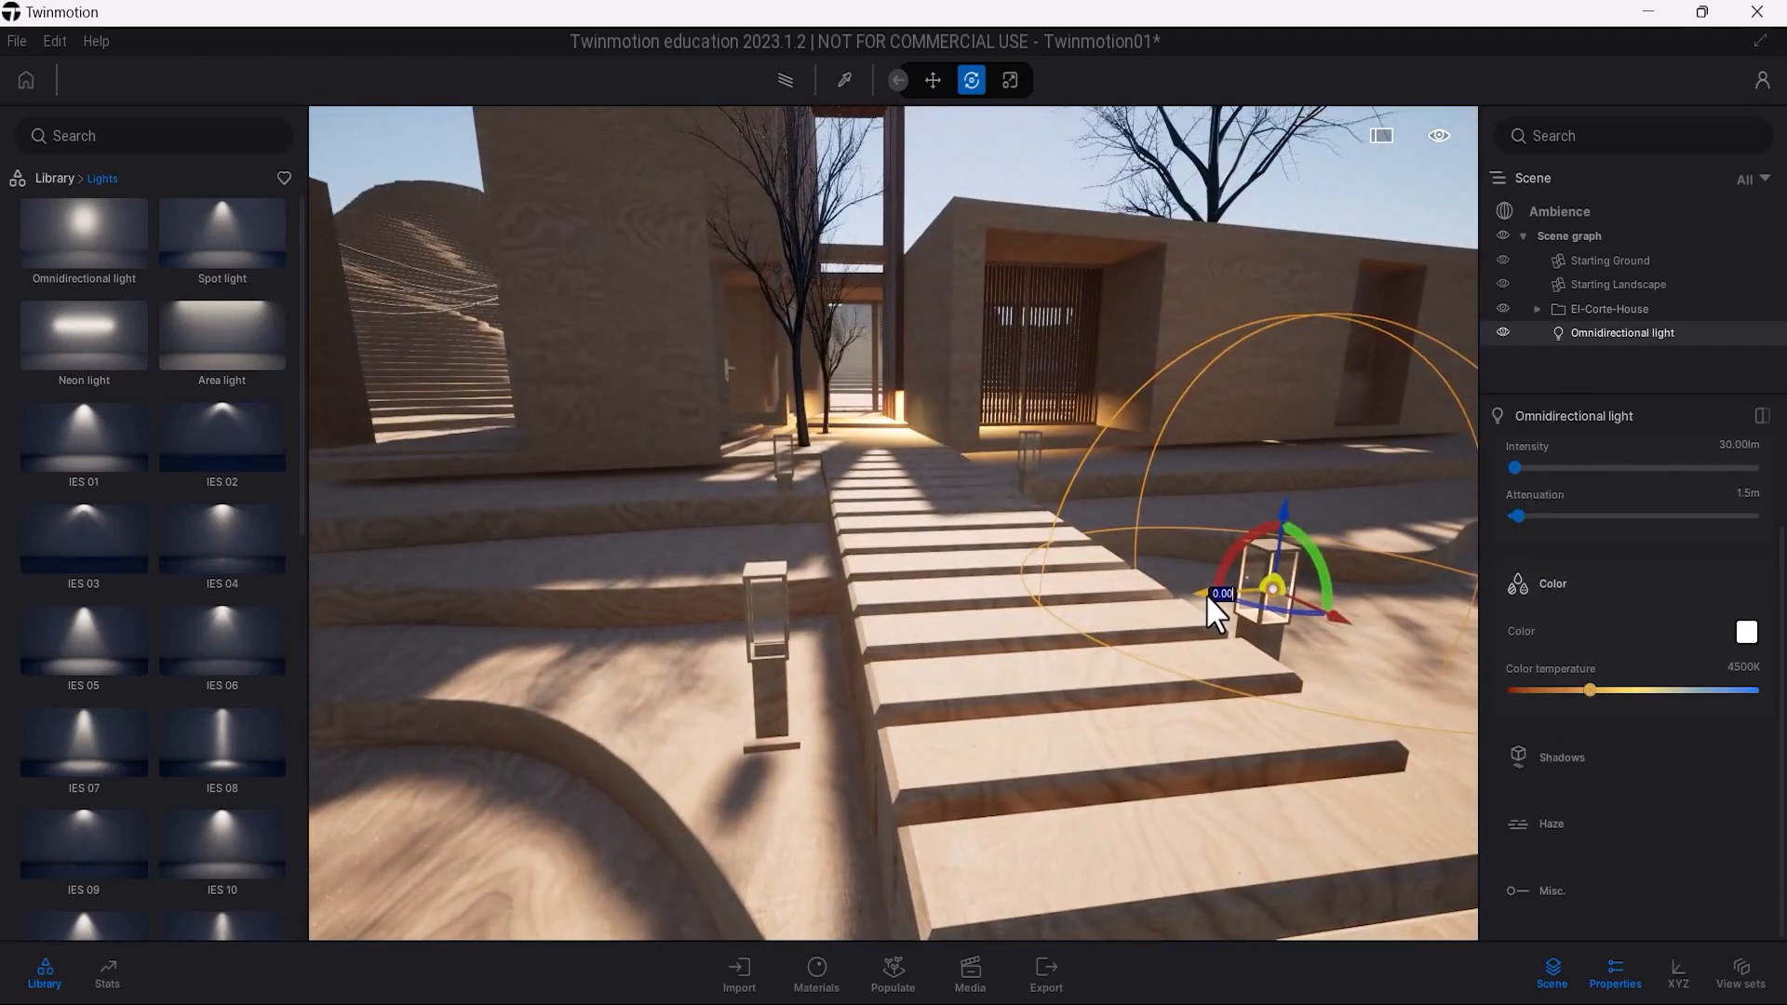
pyautogui.keyDown('alt'); pyautogui.moveTo(1217, 606); pyautogui.dragTo(684, 601); pyautogui.keyUp('alt')
pyautogui.click(817, 653)
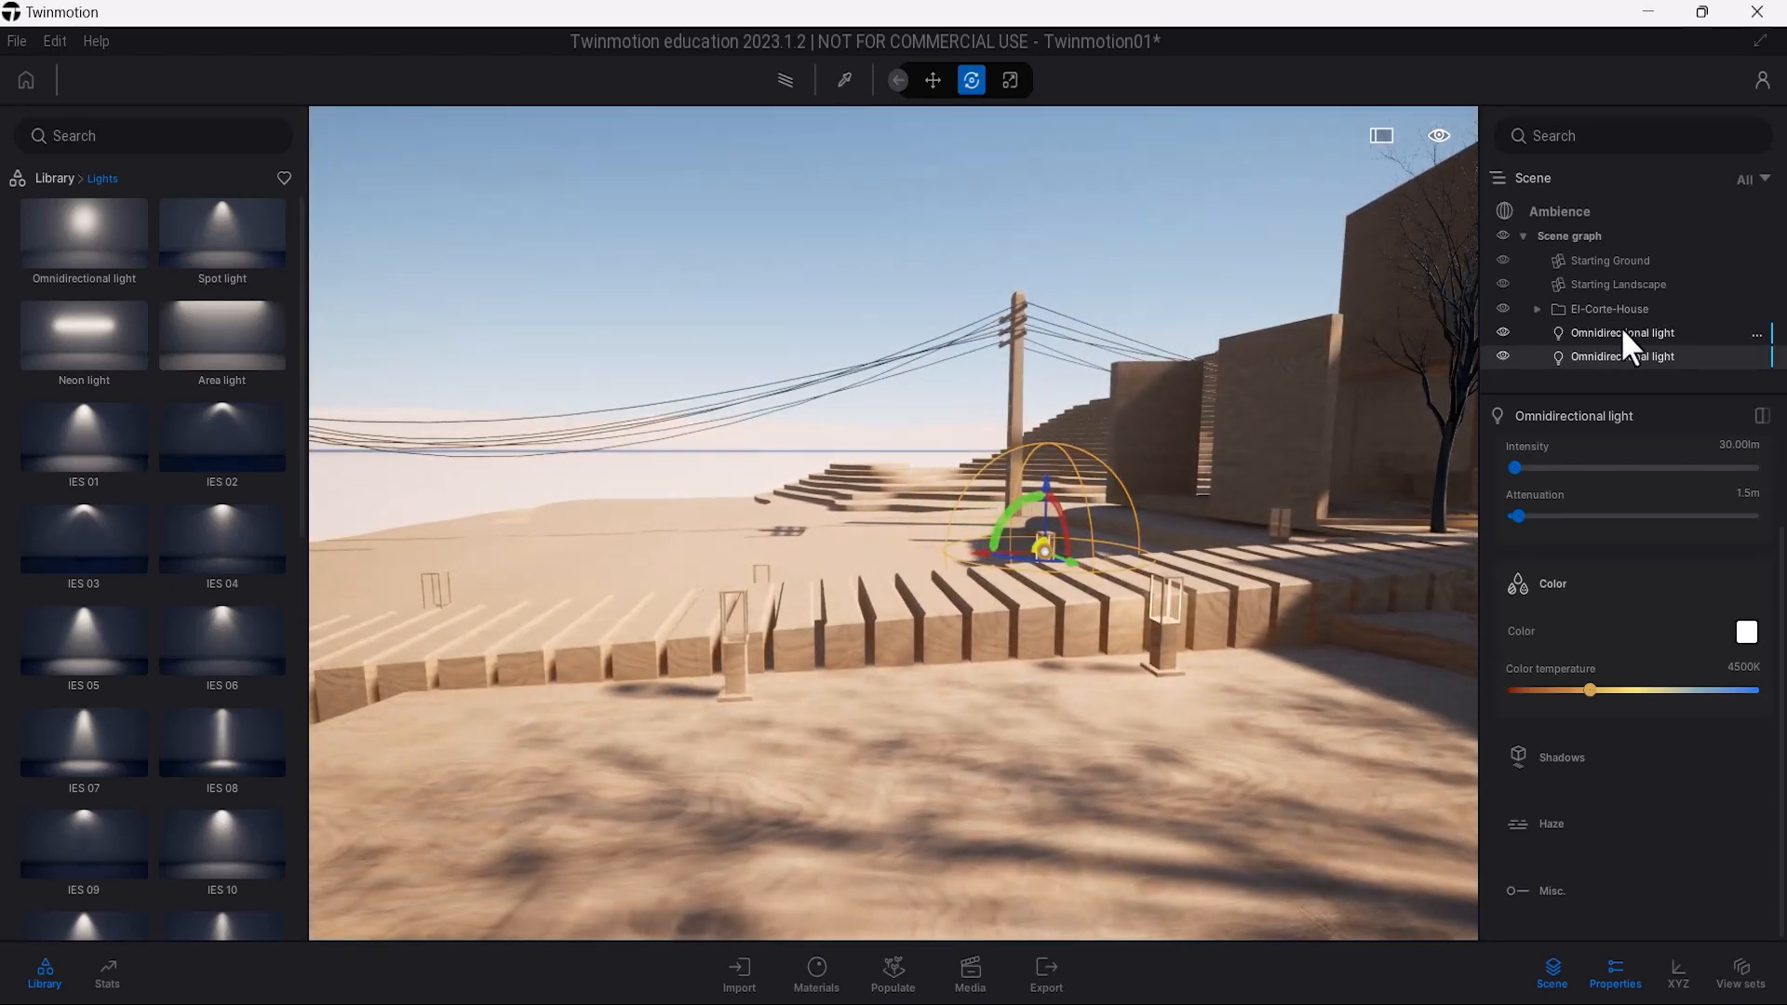
# Copy both omnidirectional lights together as instances with 4.1 m spacing along the walkway's remaining lamps.
pyautogui.keyDown('ctrl'); pyautogui.click(1621, 332); pyautogui.keyUp('ctrl')
pyautogui.keyDown('alt'); pyautogui.moveTo(1031, 577); pyautogui.dragTo(677, 560); pyautogui.keyUp('alt')
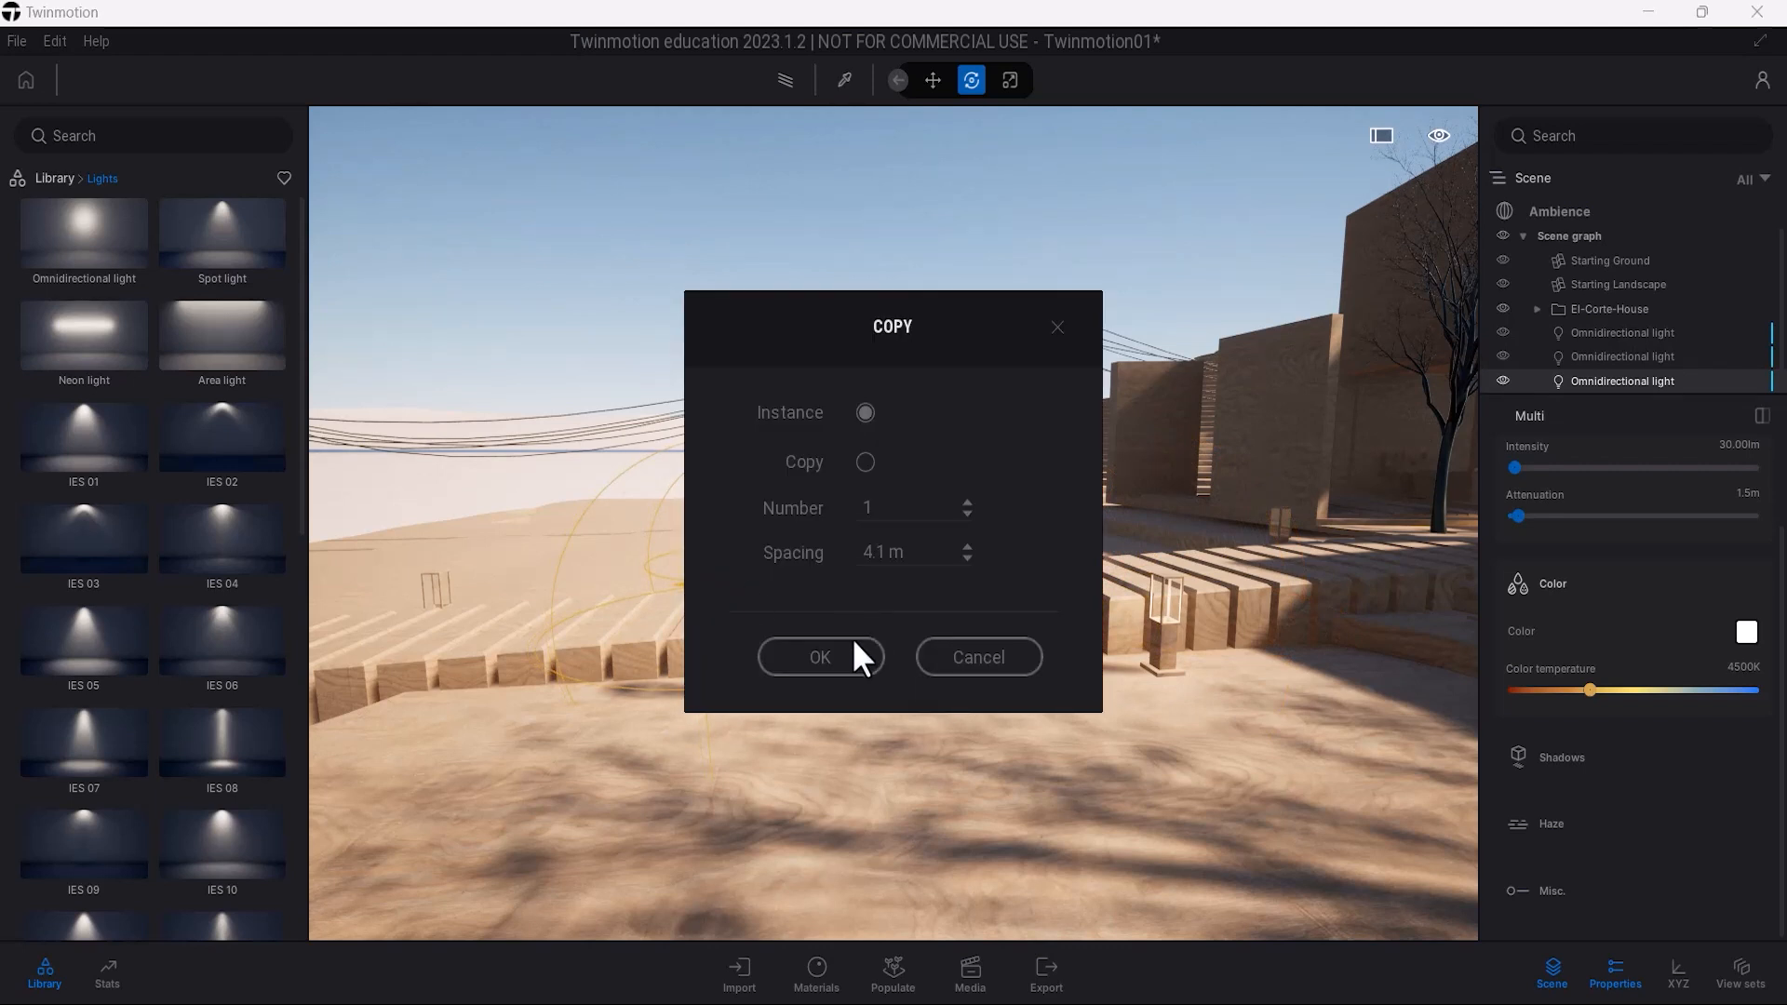
pyautogui.click(833, 657)
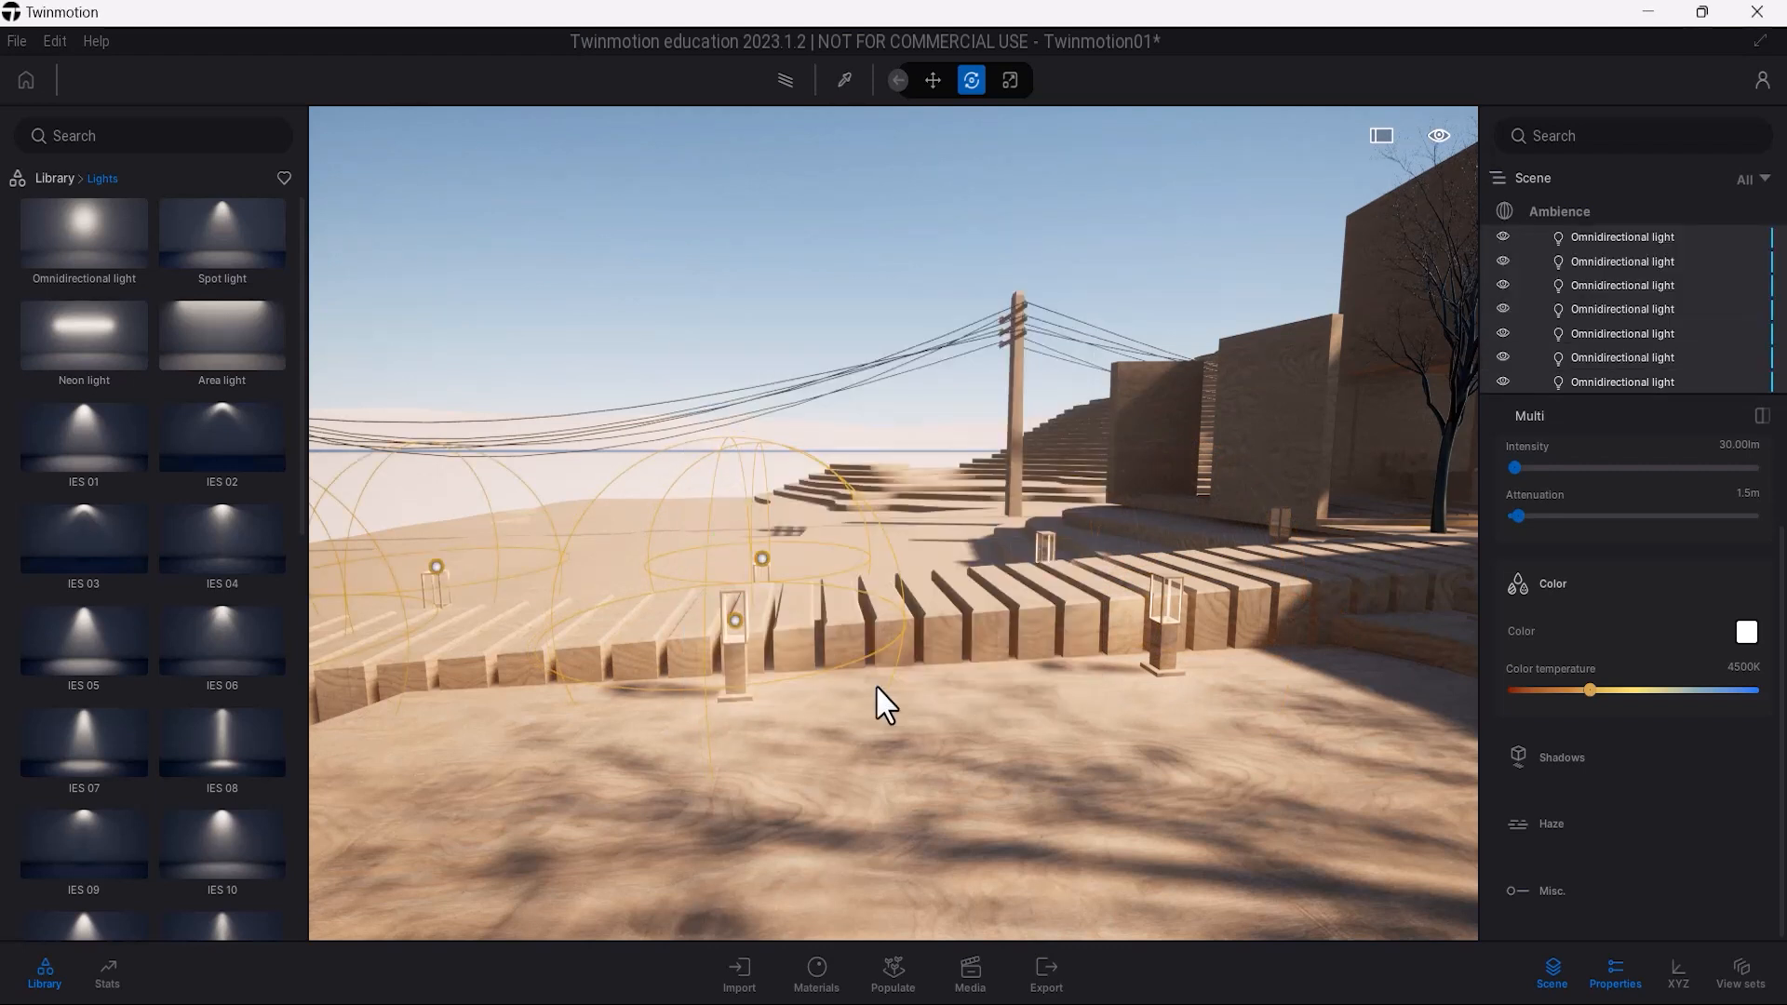
# Move all the omnidirectional lights into a new container named Light.
pyautogui.click(1613, 978)
pyautogui.rightClick(1645, 341)
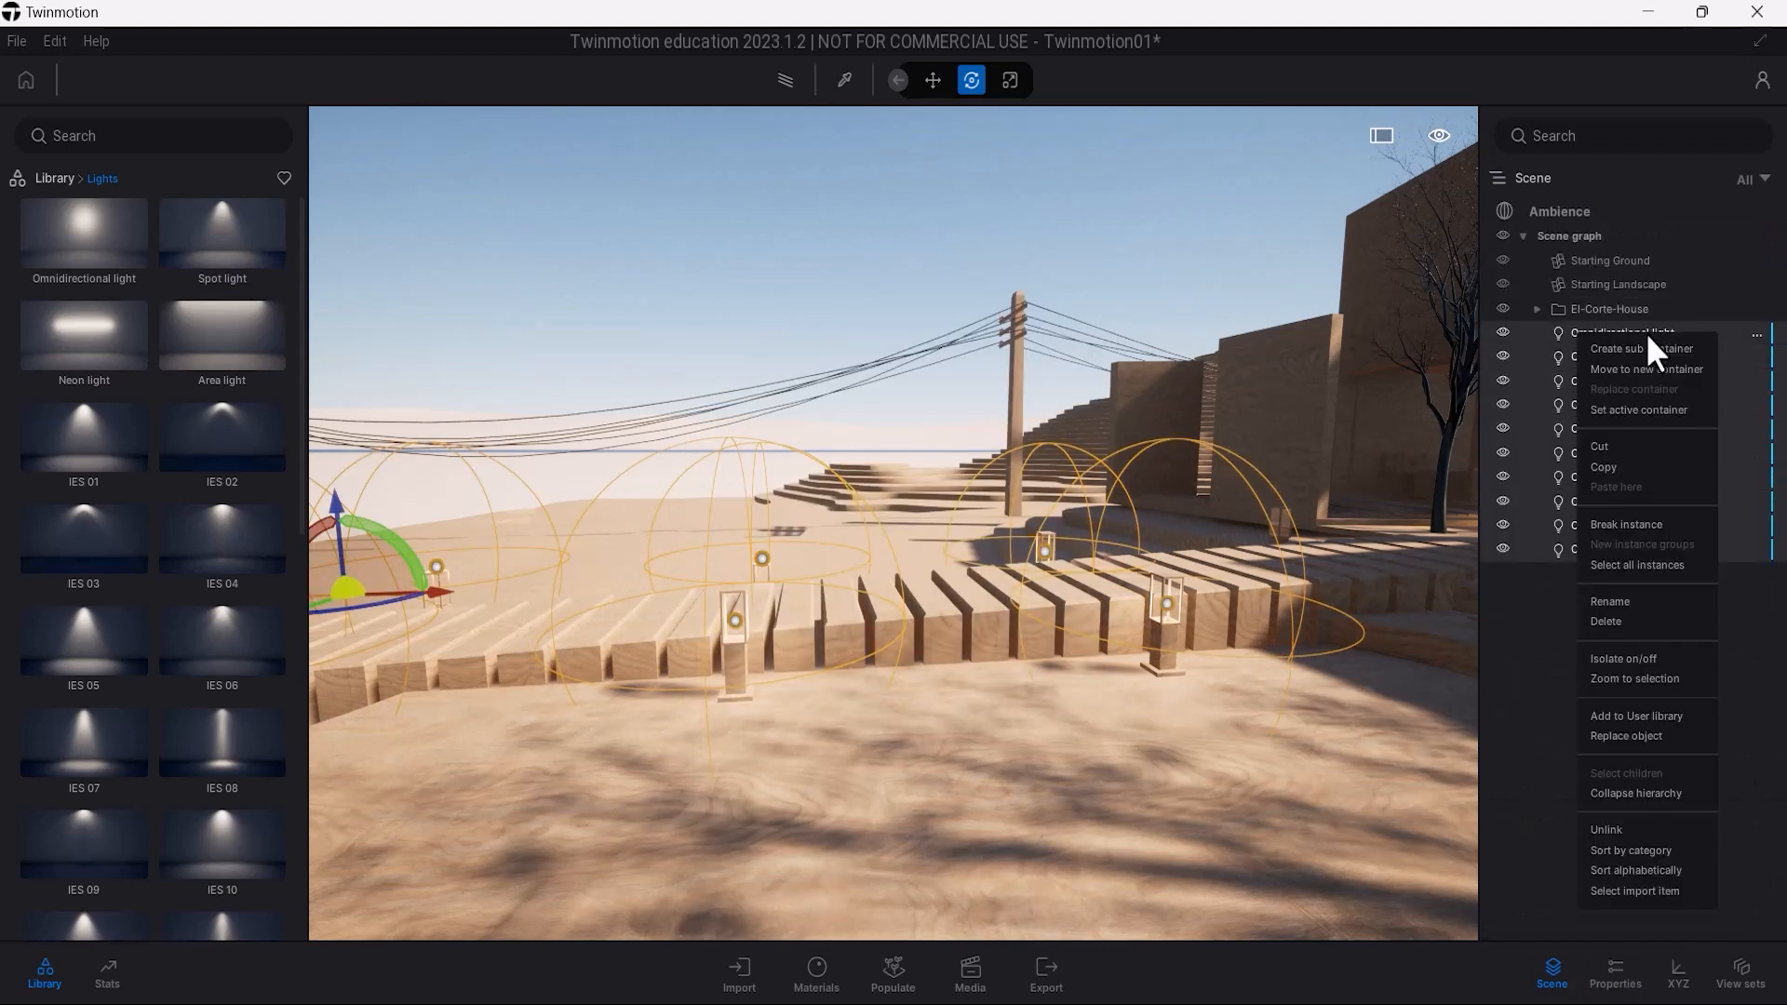
pyautogui.click(1645, 371)
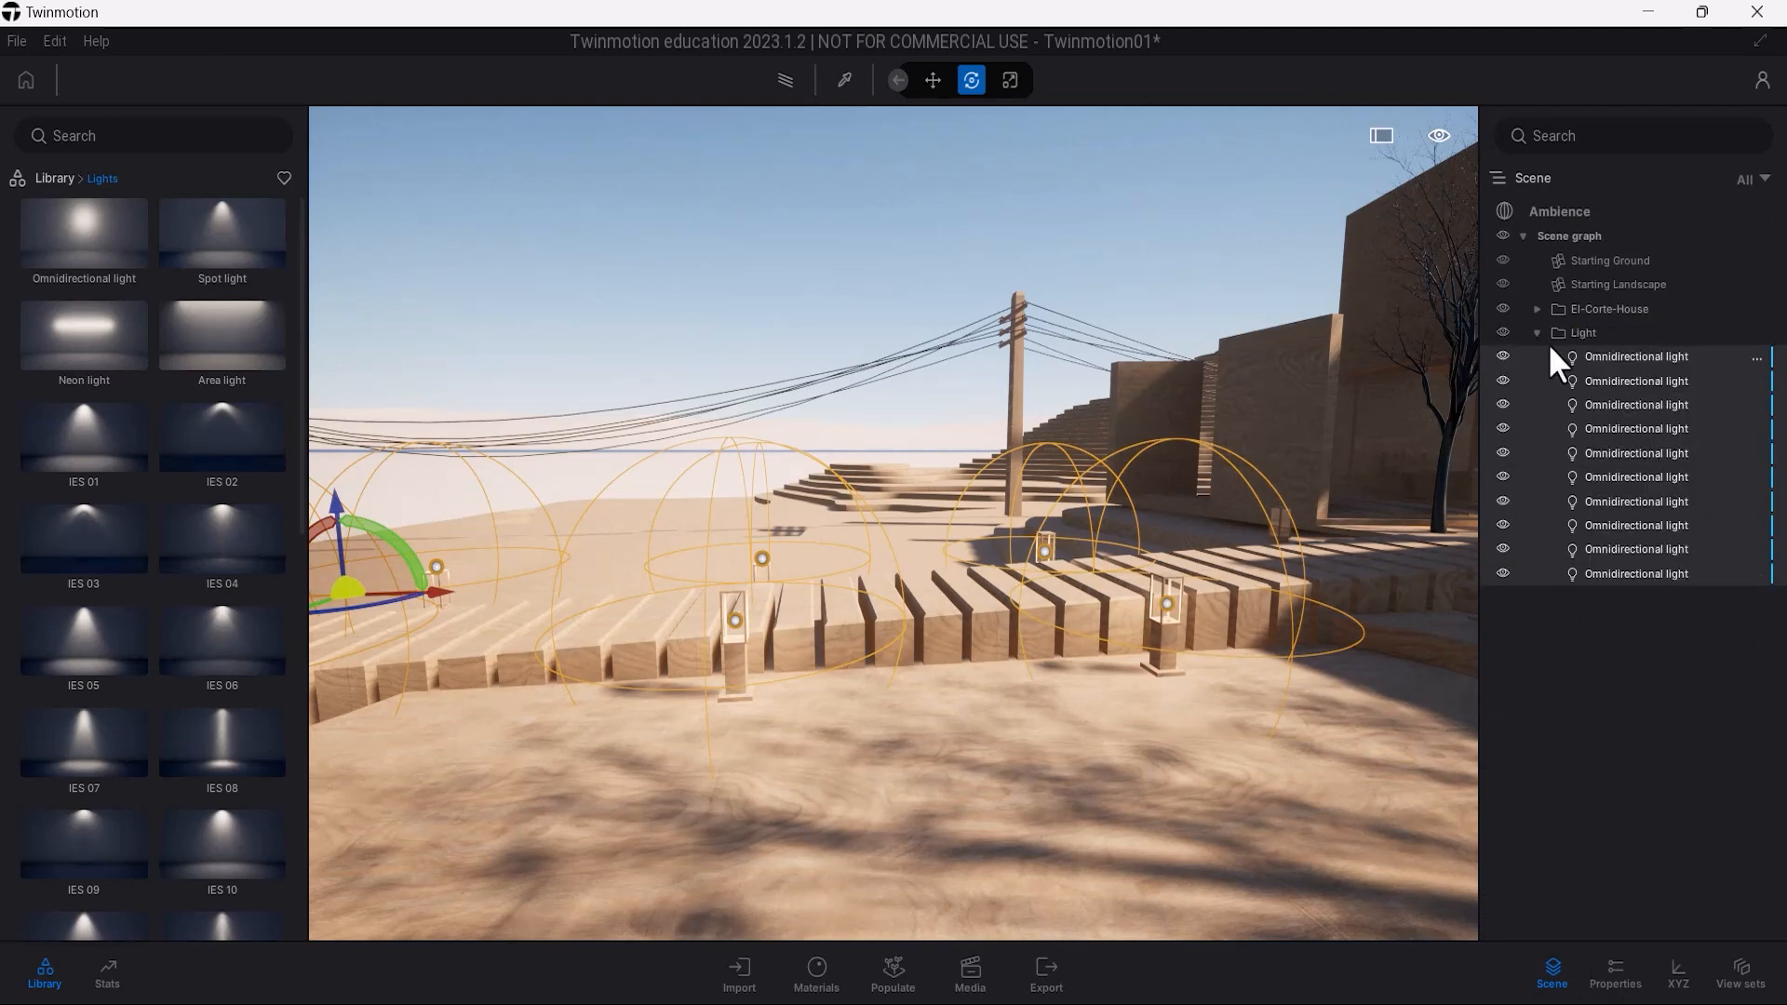
pyautogui.click(1605, 333)
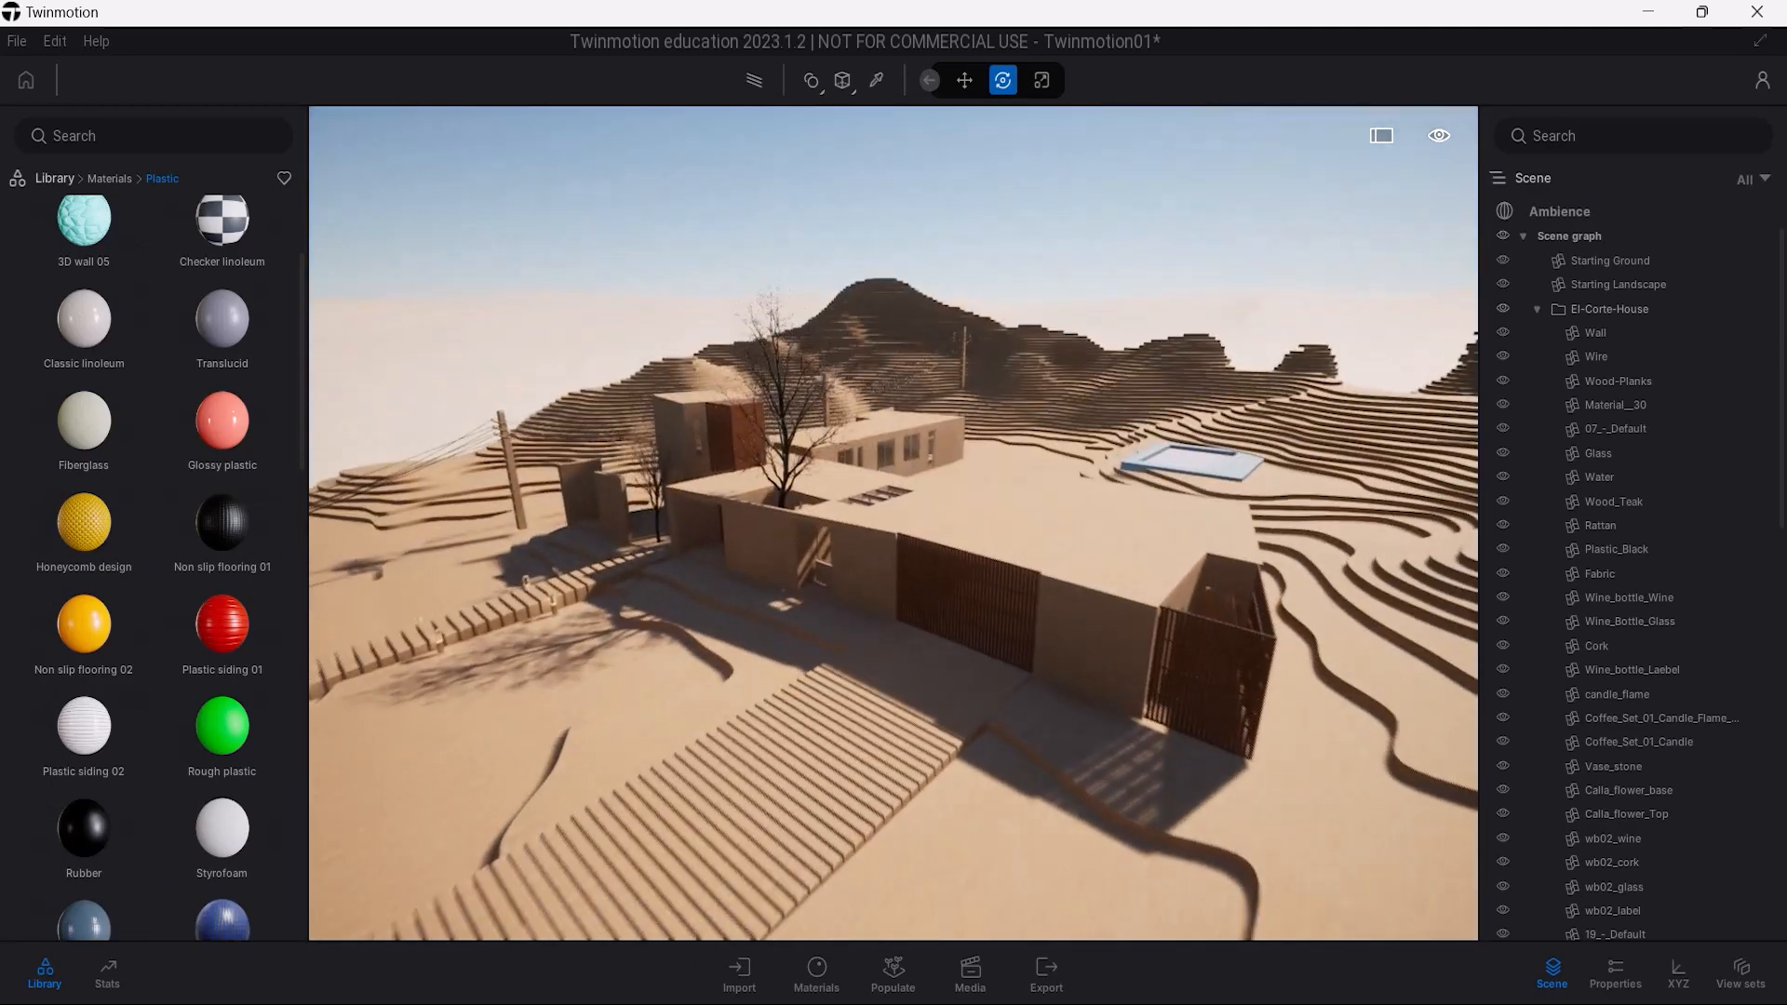
# Create a media image of the house and switch the camera to an isometric view.
pyautogui.click(970, 975)
pyautogui.click(353, 791)
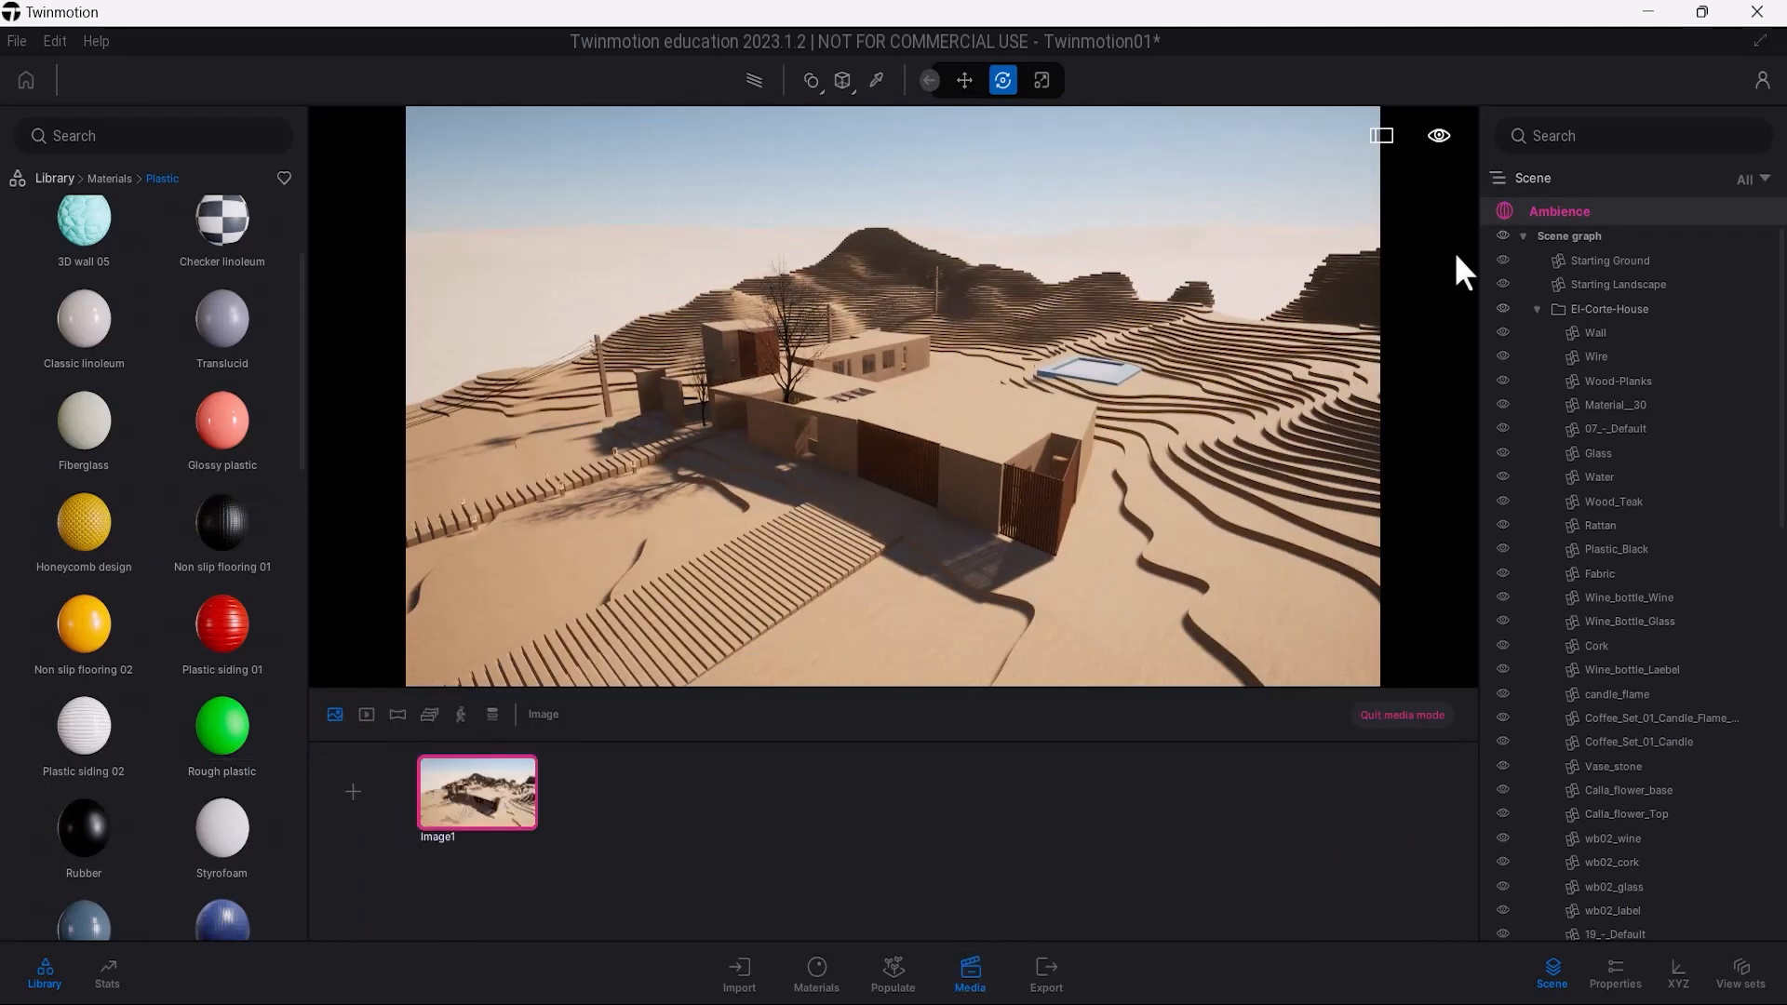
pyautogui.moveTo(1439, 424)
pyautogui.click(1375, 514)
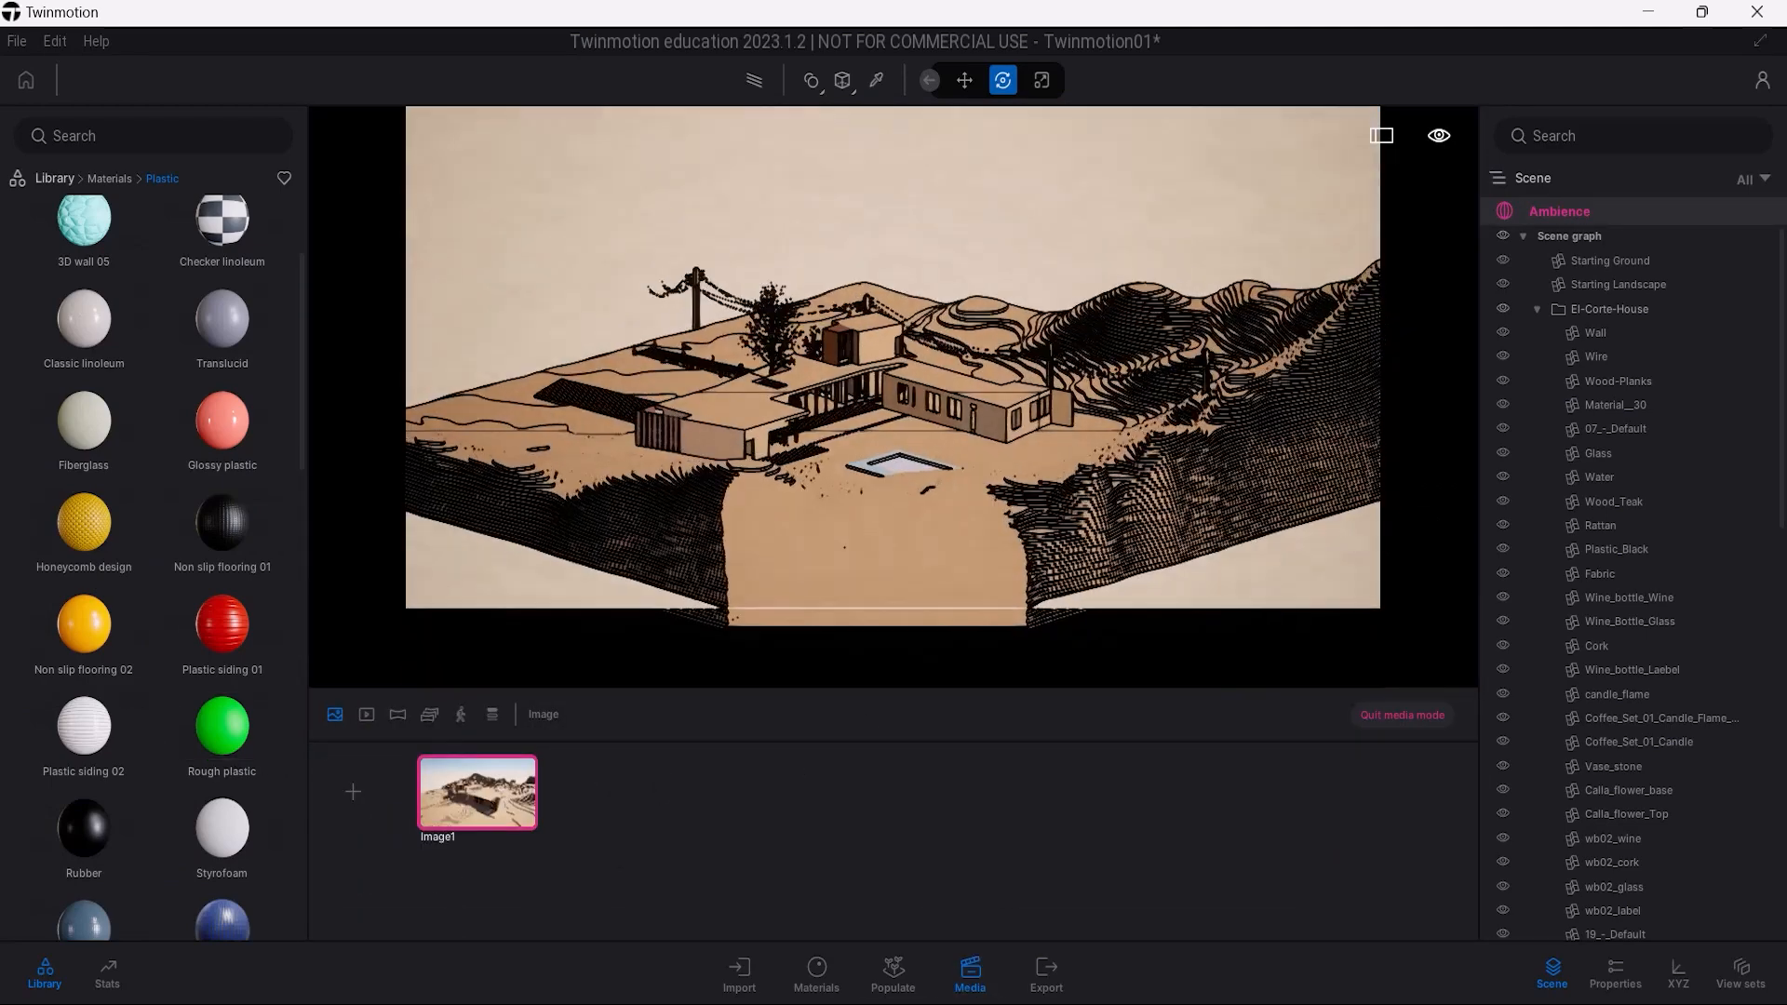
# Frame the house from its walkway side in the isometric view and refresh the media image.
pyautogui.scroll(3, 516, 426)
pyautogui.moveTo(516, 426); pyautogui.dragTo(515, 426, button='middle')
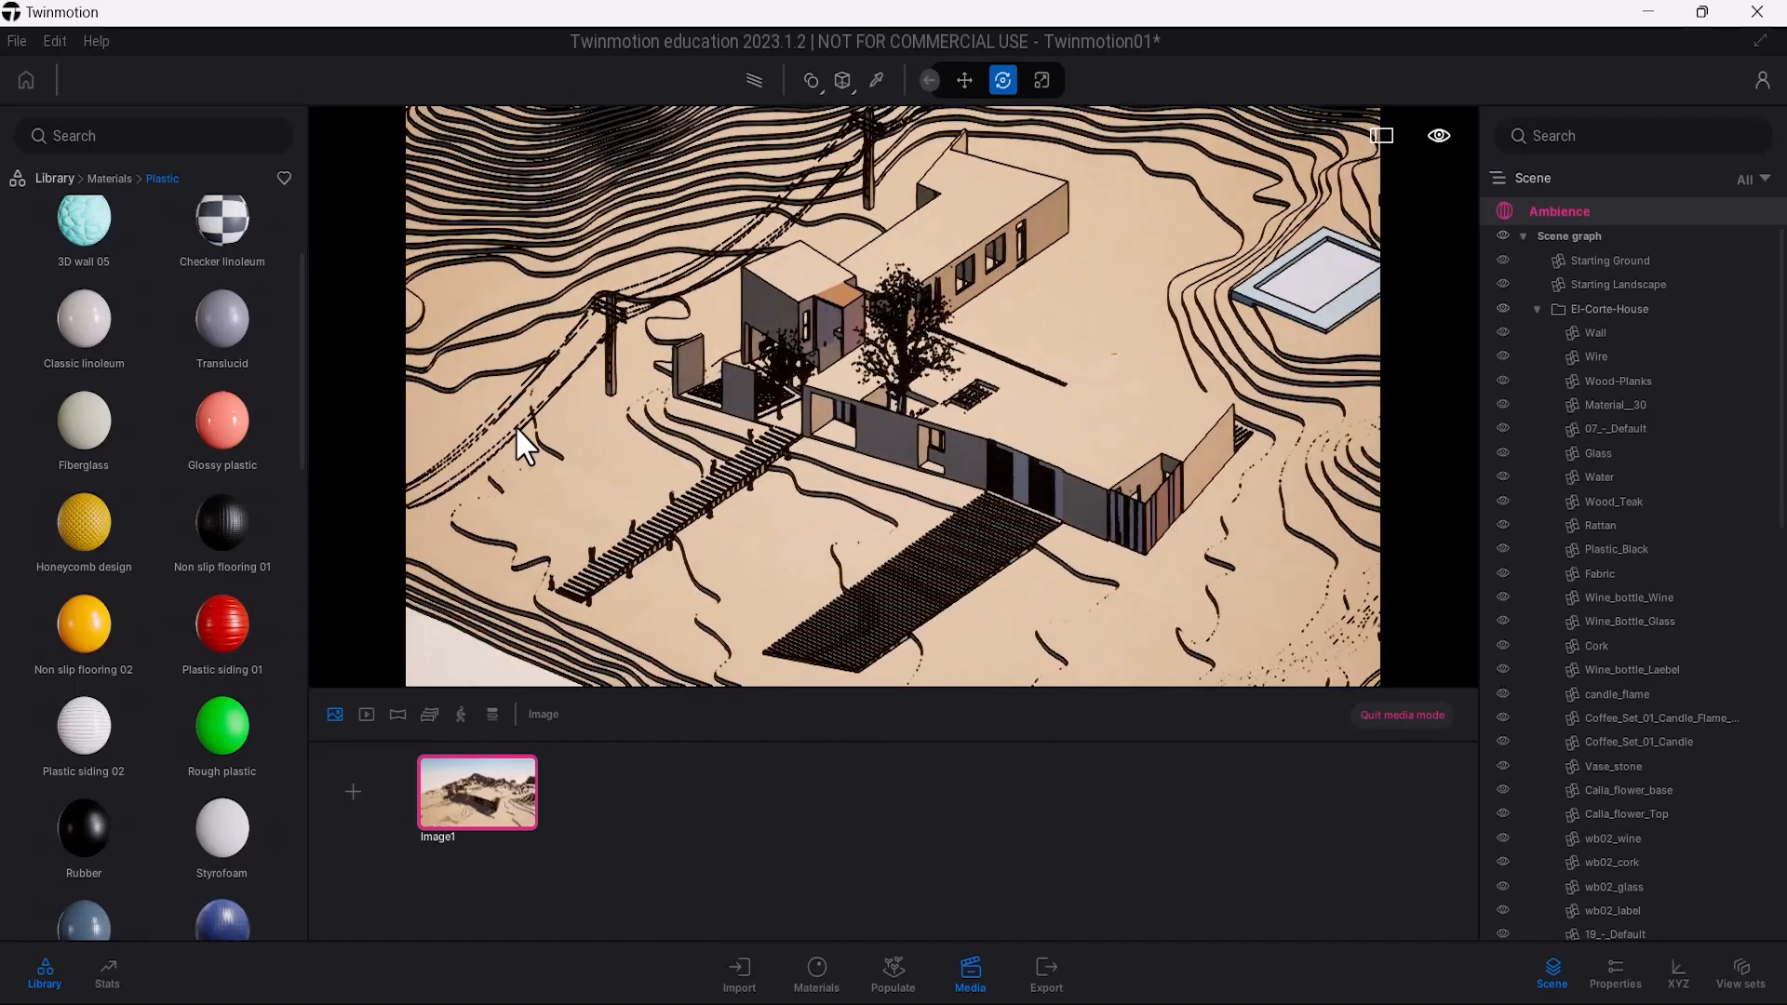
pyautogui.keyDown('shift'); pyautogui.moveTo(609, 374); pyautogui.dragTo(607, 359, button='middle'); pyautogui.keyUp('shift')
pyautogui.moveTo(607, 359); pyautogui.dragTo(607, 702)
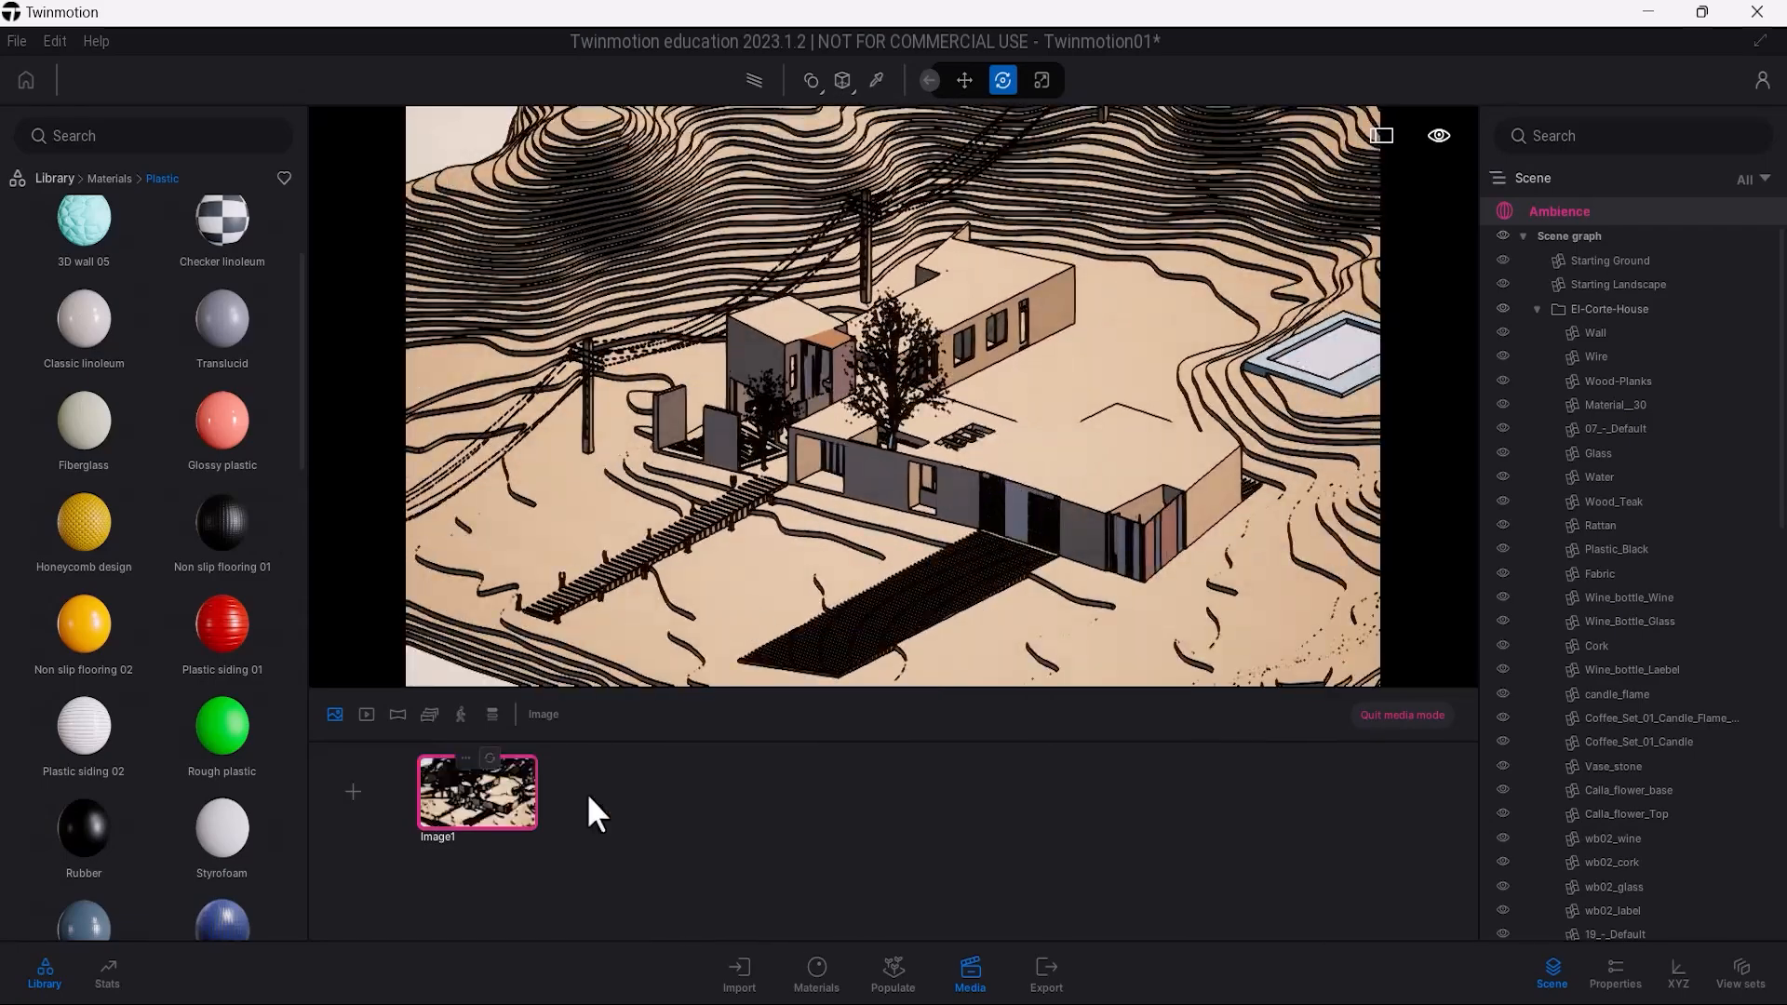
# Set the media image's custom output size to 2700 wide by 2160 high.
pyautogui.click(1614, 973)
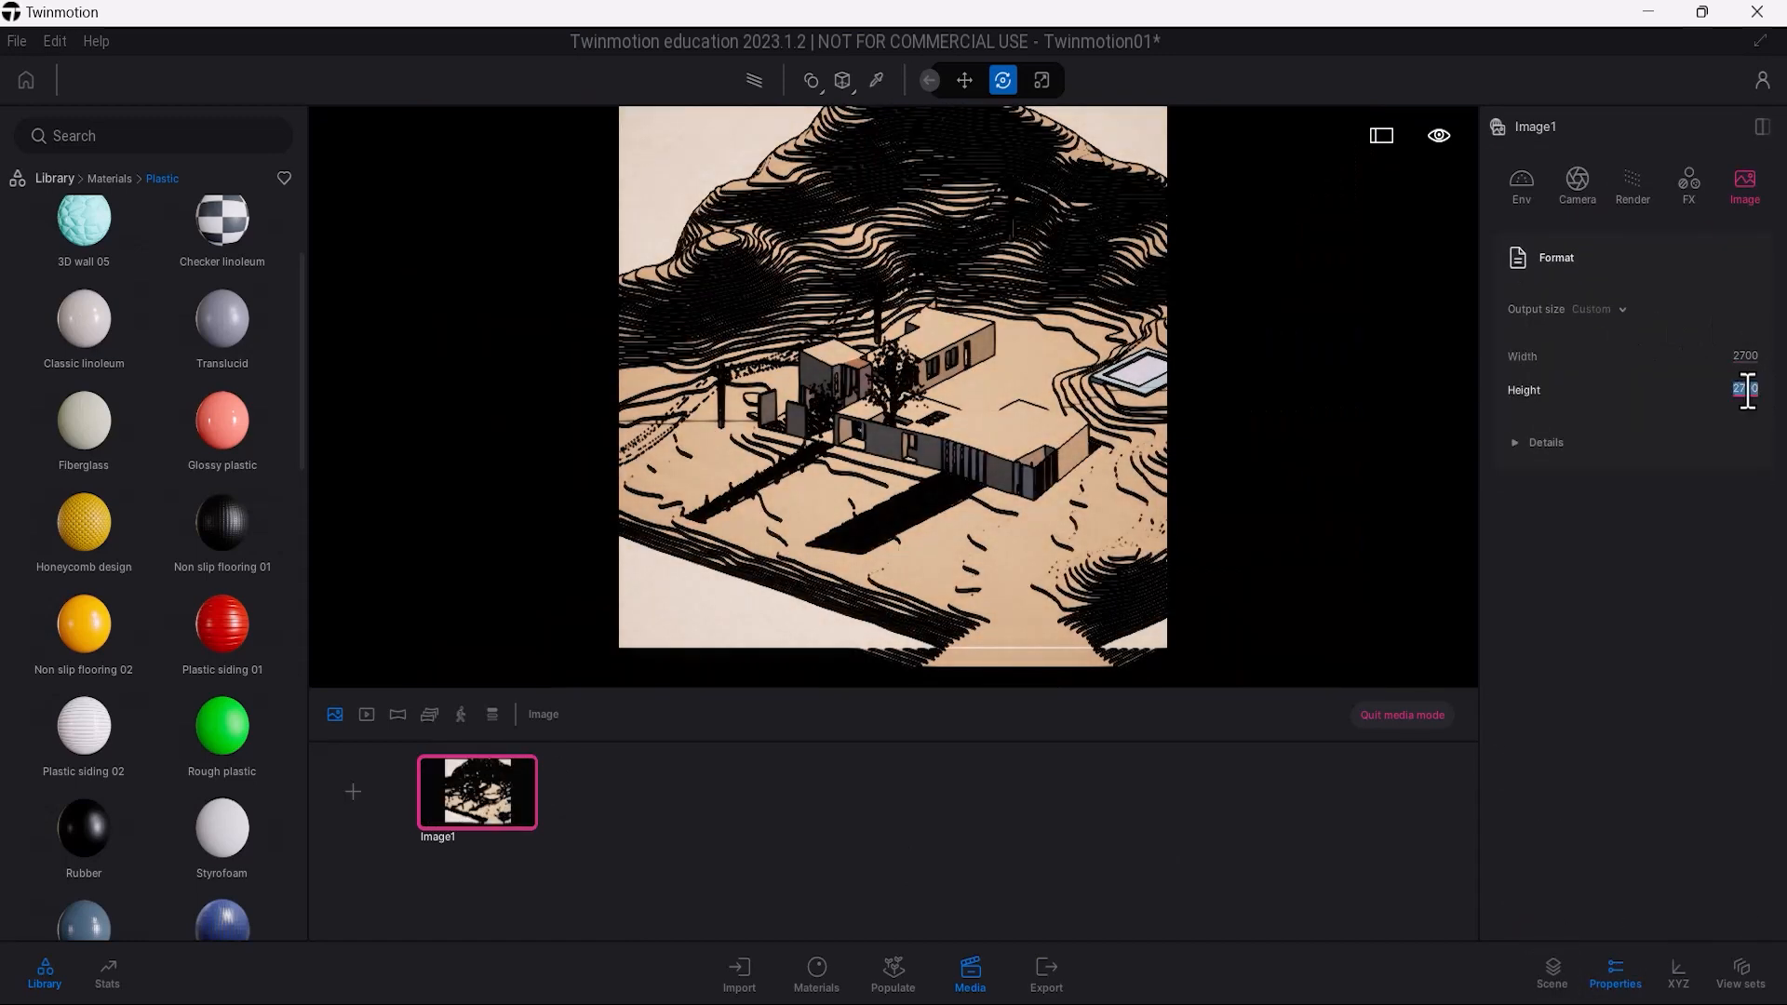
pyautogui.write('2160')
pyautogui.press('Return')
# Reframe the house closer within the resized format, update Image1 with this view and leave media mode.
pyautogui.keyDown('shift'); pyautogui.moveTo(947, 420); pyautogui.dragTo(947, 479, button='middle'); pyautogui.keyUp('shift')
pyautogui.scroll(3, 948, 420)
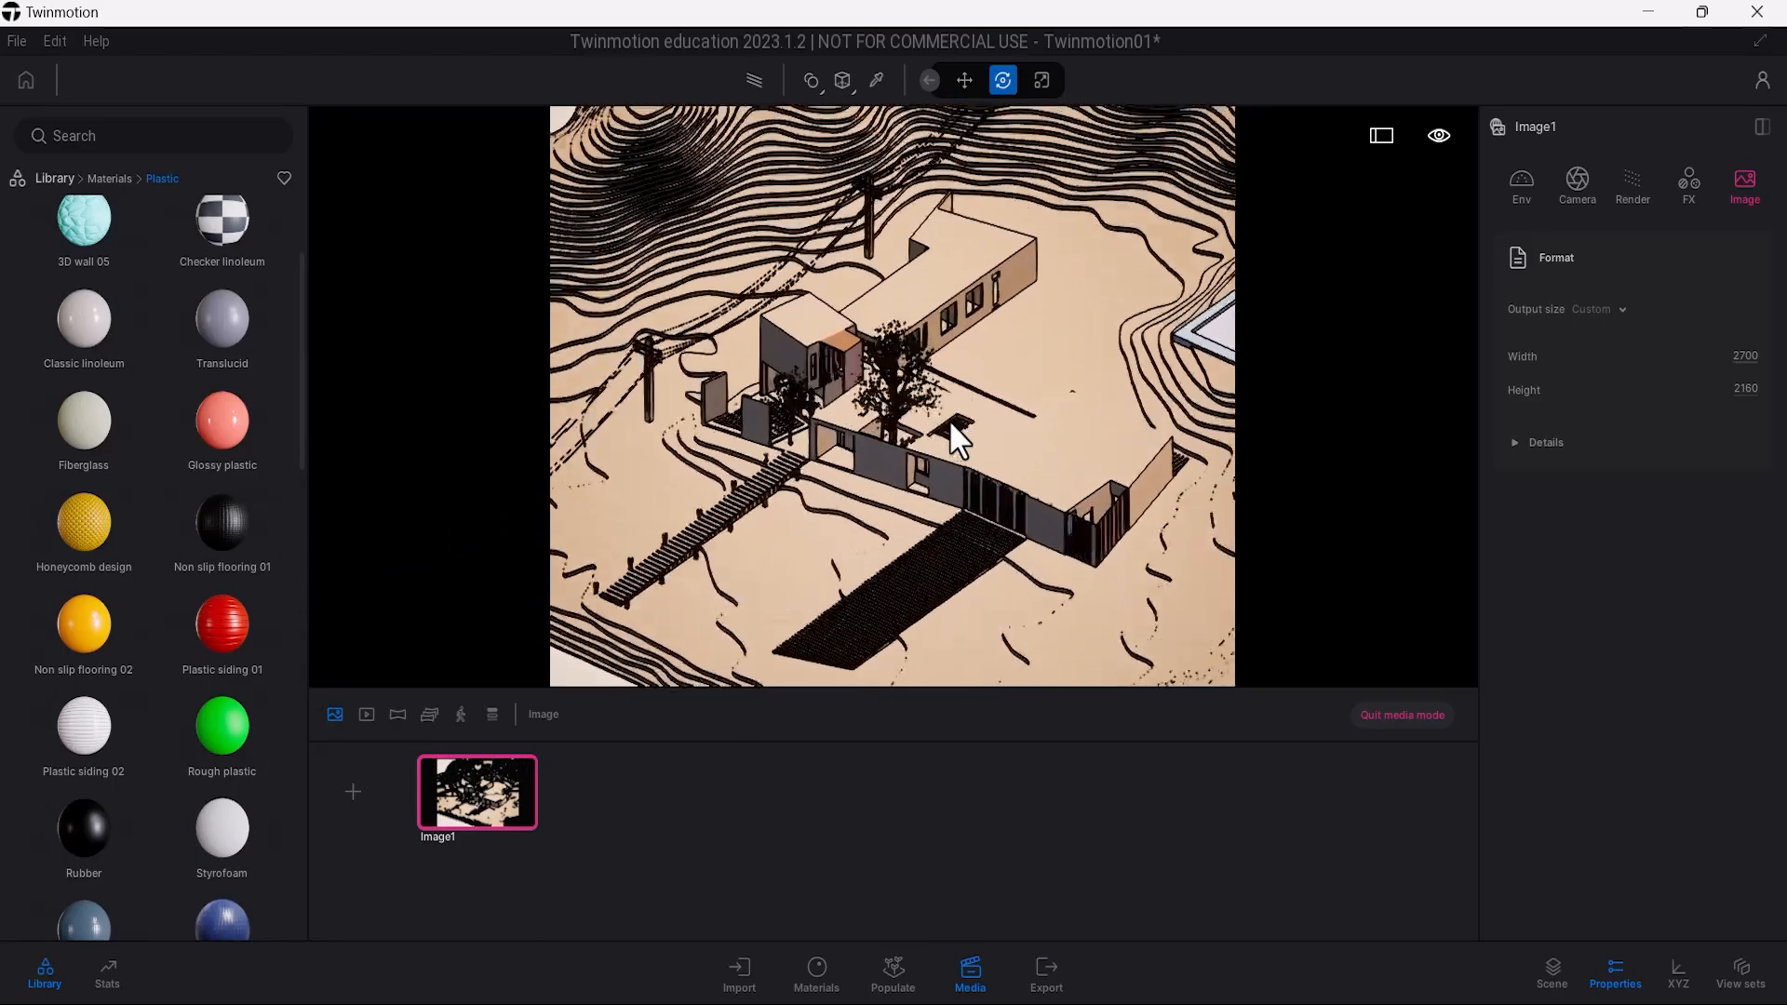
pyautogui.press('d')
pyautogui.click(490, 759)
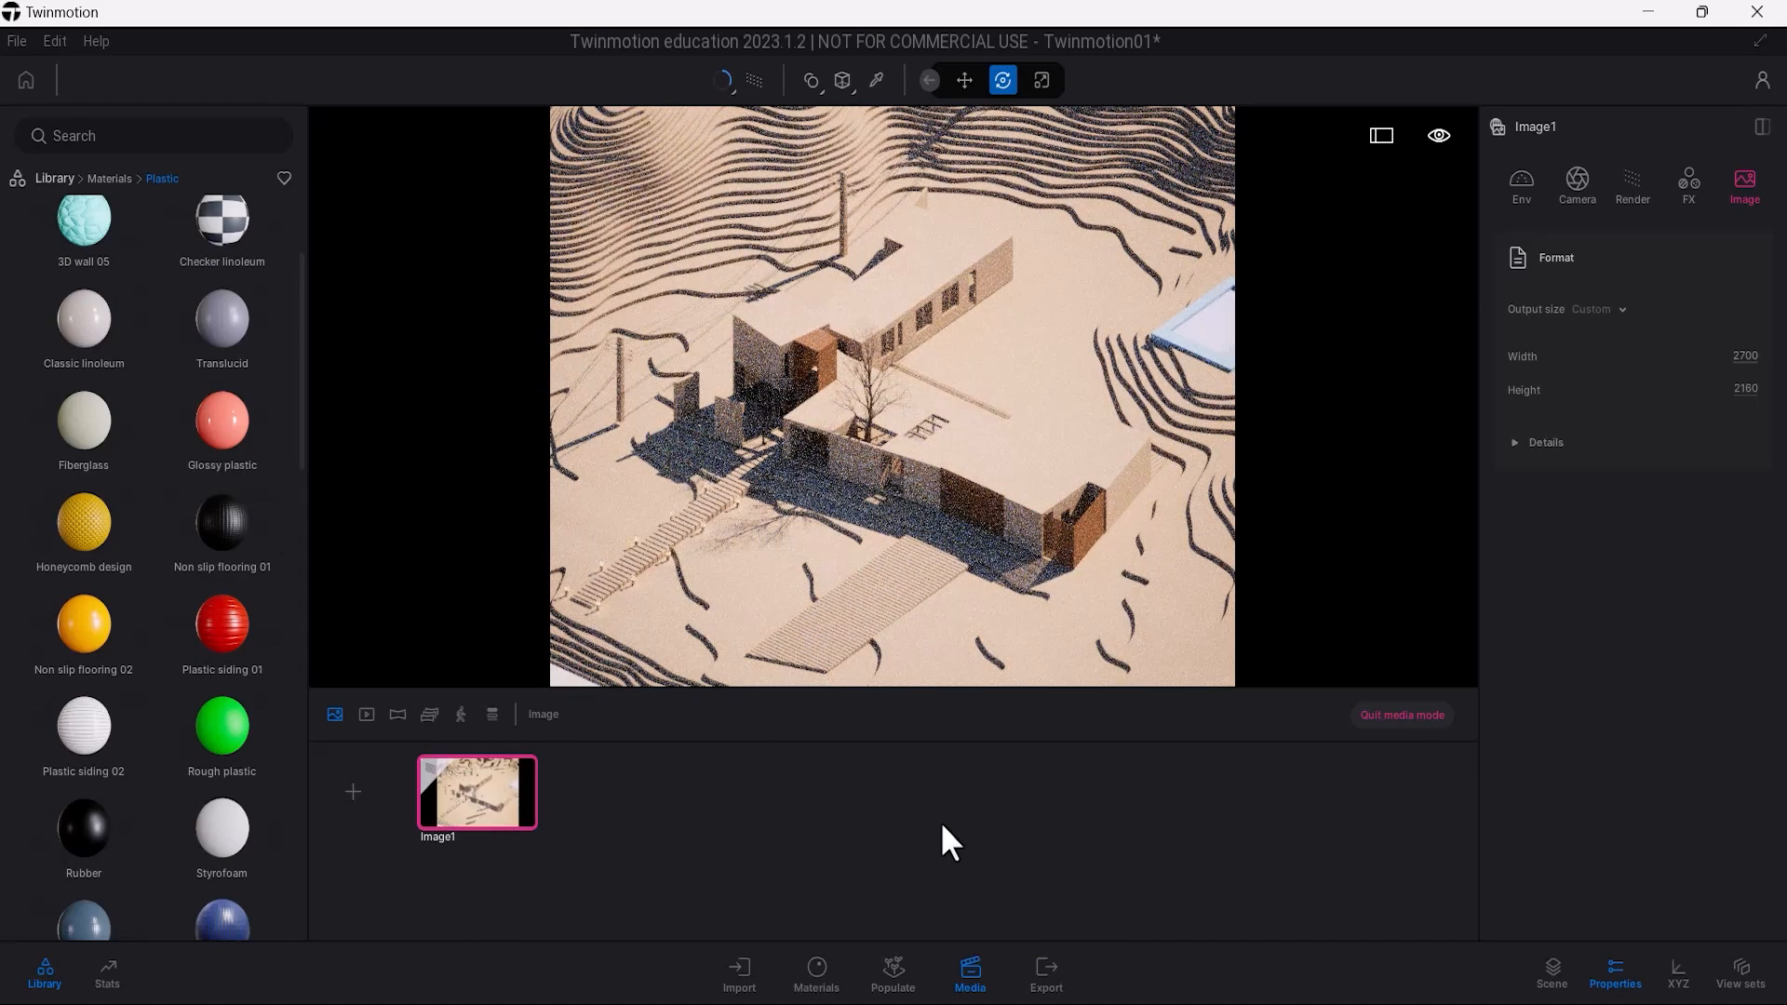
pyautogui.click(971, 973)
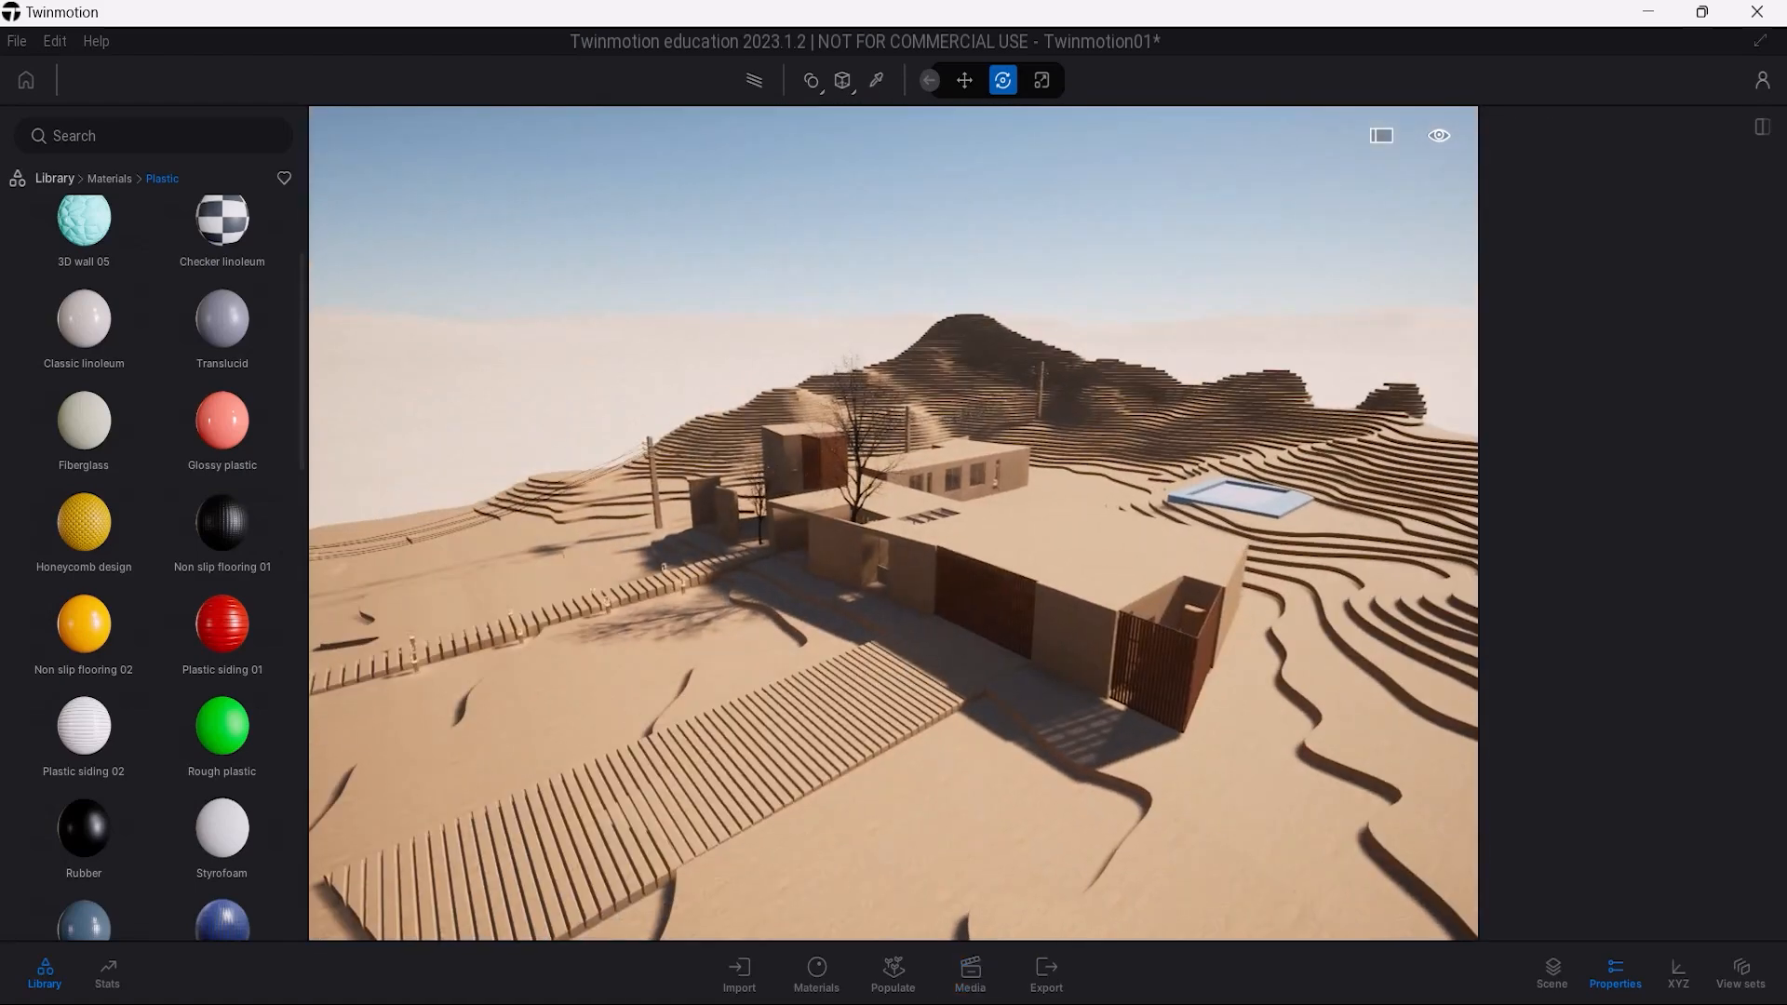
# Apply the Olive 02 G wood material to the tall orange box volume of the house.
pyautogui.press('w')
pyautogui.moveTo(897, 641)
pyautogui.mouseDown(button='right')
pyautogui.moveTo(804, 605)
pyautogui.moveTo(897, 641)
pyautogui.mouseUp(button='right')
pyautogui.click(106, 177)
pyautogui.click(227, 361)
pyautogui.scroll(-10, 236, 598)
pyautogui.scroll(-5, 236, 597)
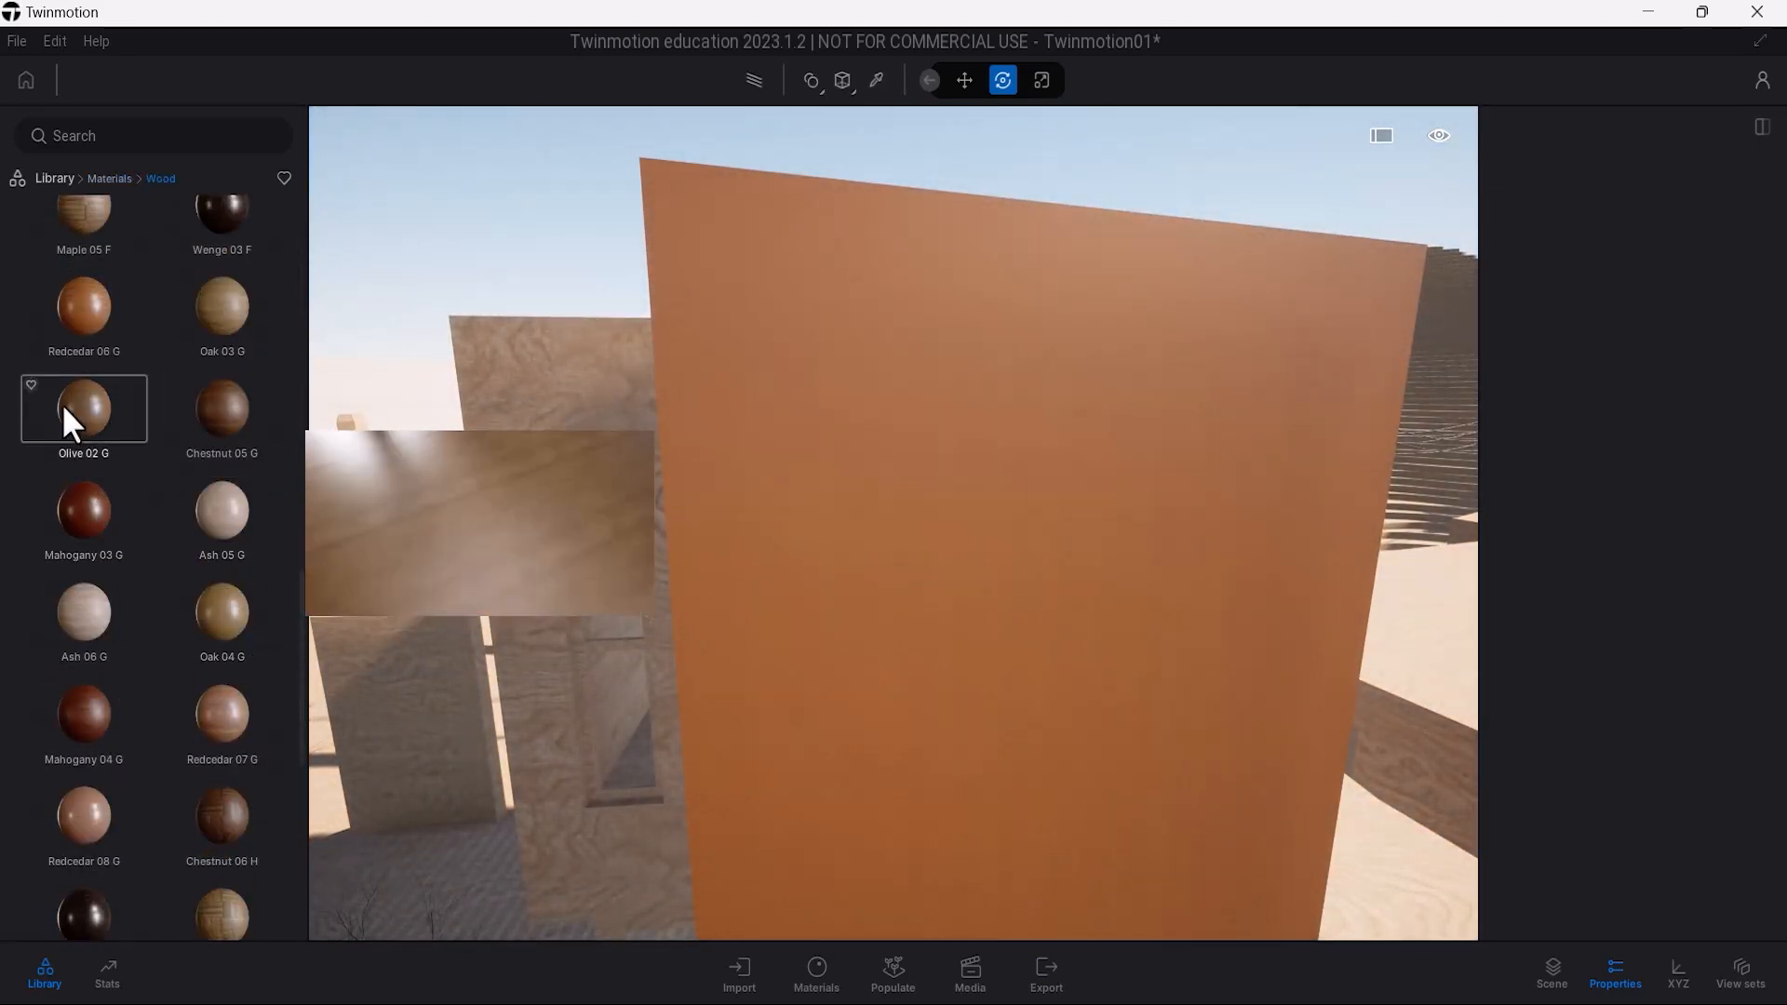
pyautogui.moveTo(62, 404); pyautogui.dragTo(1107, 566)
# Set the UV rotation of the Olive 02 G material to 90° so the grain runs vertically.
pyautogui.scroll(3, 1634, 415)
pyautogui.press('s')
pyautogui.moveTo(934, 460)
pyautogui.mouseDown(button='right')
pyautogui.moveTo(847, 465)
pyautogui.moveTo(938, 460)
pyautogui.mouseUp(button='right')
pyautogui.press('w')
pyautogui.press('d')
pyautogui.scroll(4, 1723, 514)
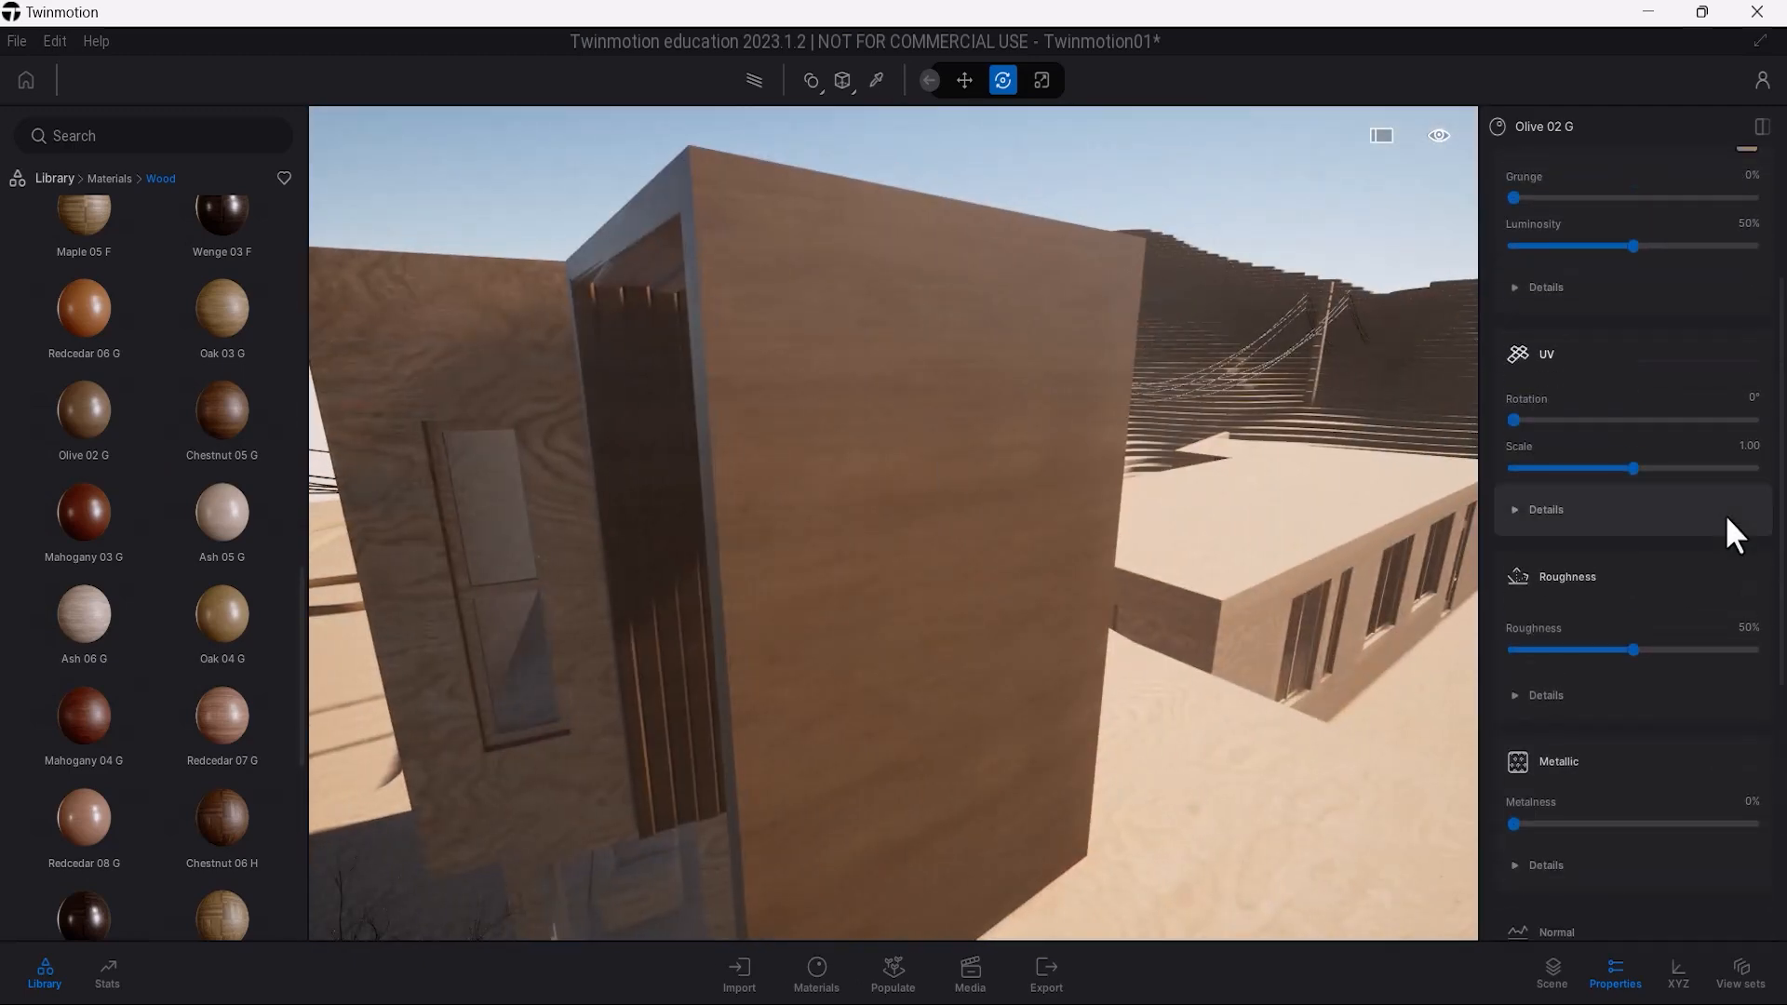
pyautogui.click(1757, 428)
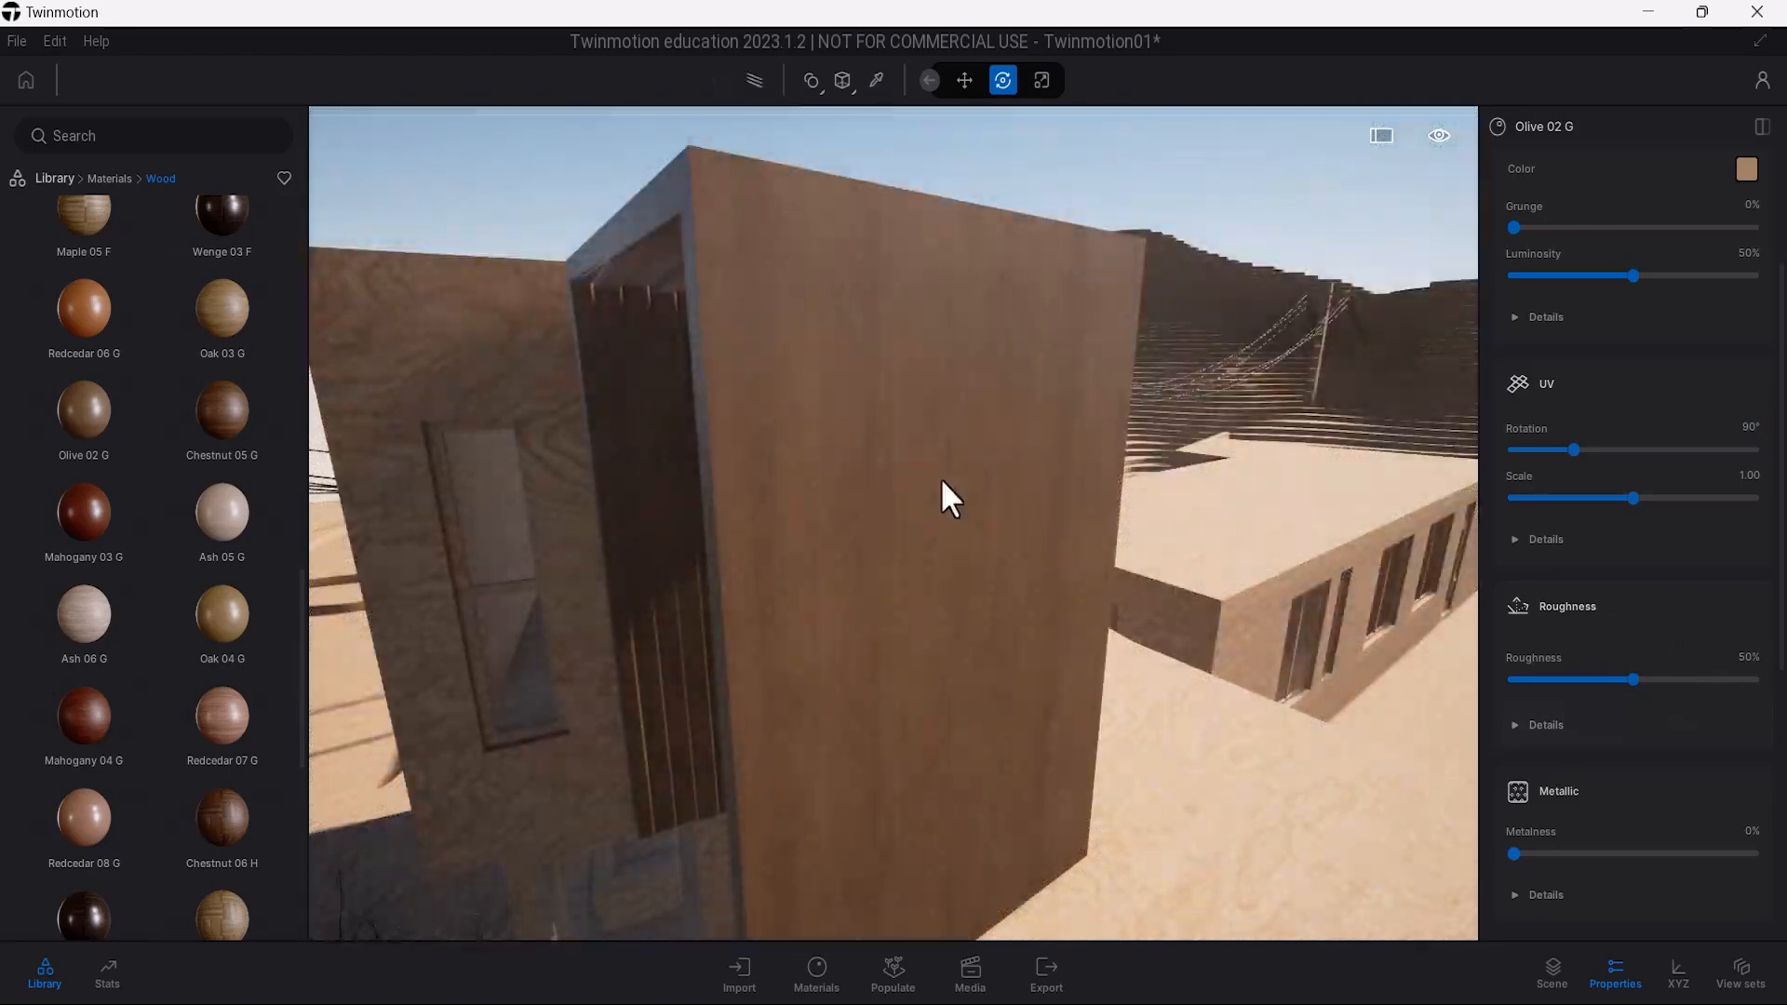
# Set the roughness of the Olive 02 G material to 65%.
pyautogui.moveTo(1633, 679); pyautogui.dragTo(1733, 680)
pyautogui.click(1749, 657)
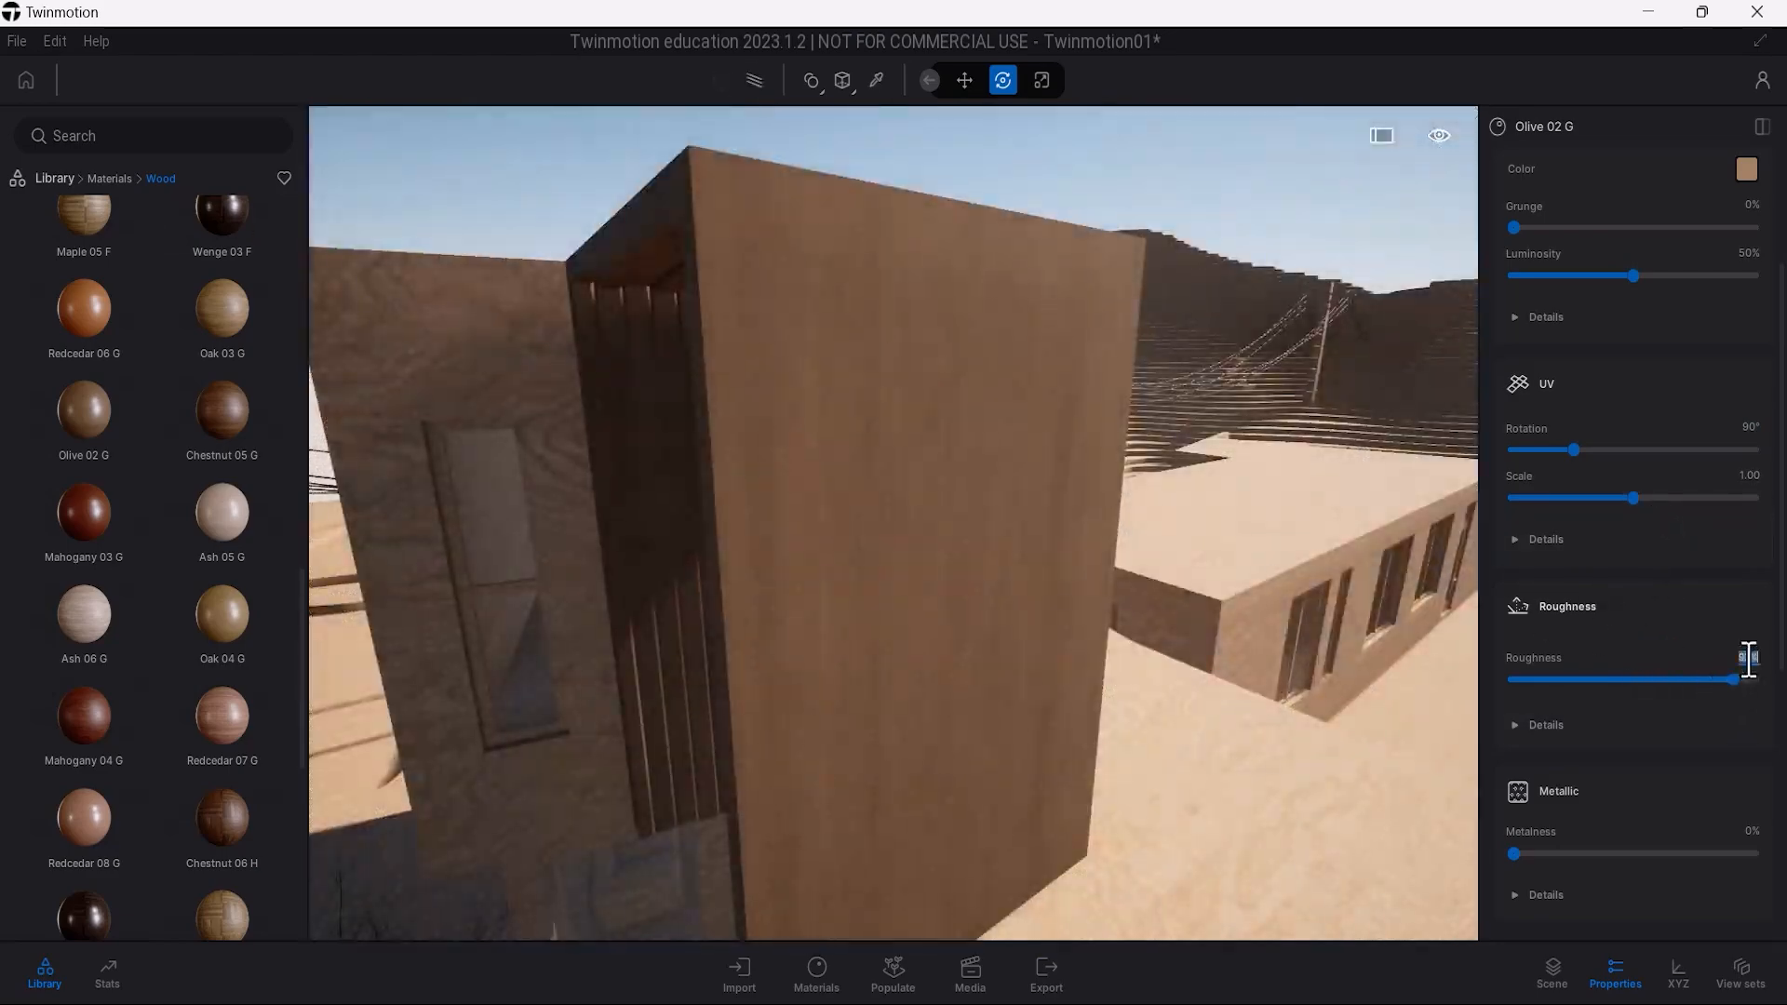
pyautogui.scroll(3, 1579, 475)
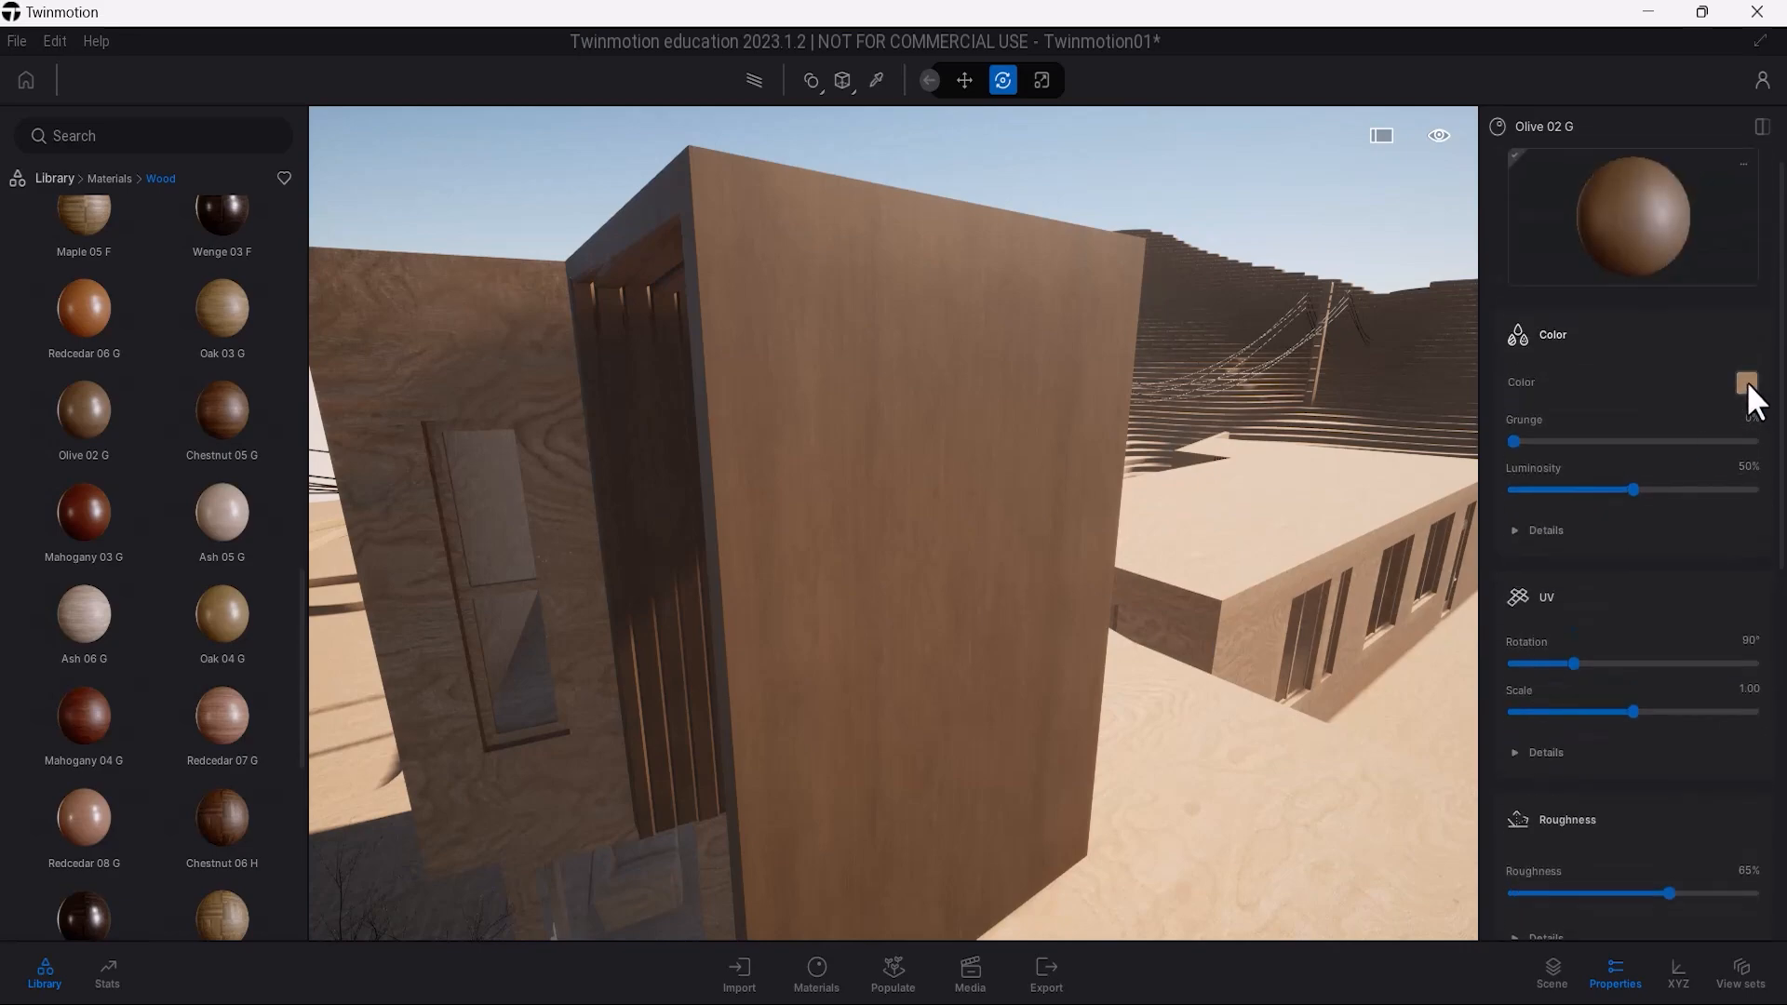
# Change the Olive 02 G material's color to a slightly darker, redder brown.
pyautogui.click(1745, 382)
pyautogui.moveTo(1373, 278); pyautogui.dragTo(1474, 227)
pyautogui.moveTo(1425, 417); pyautogui.dragTo(1426, 440)
pyautogui.click(1602, 731)
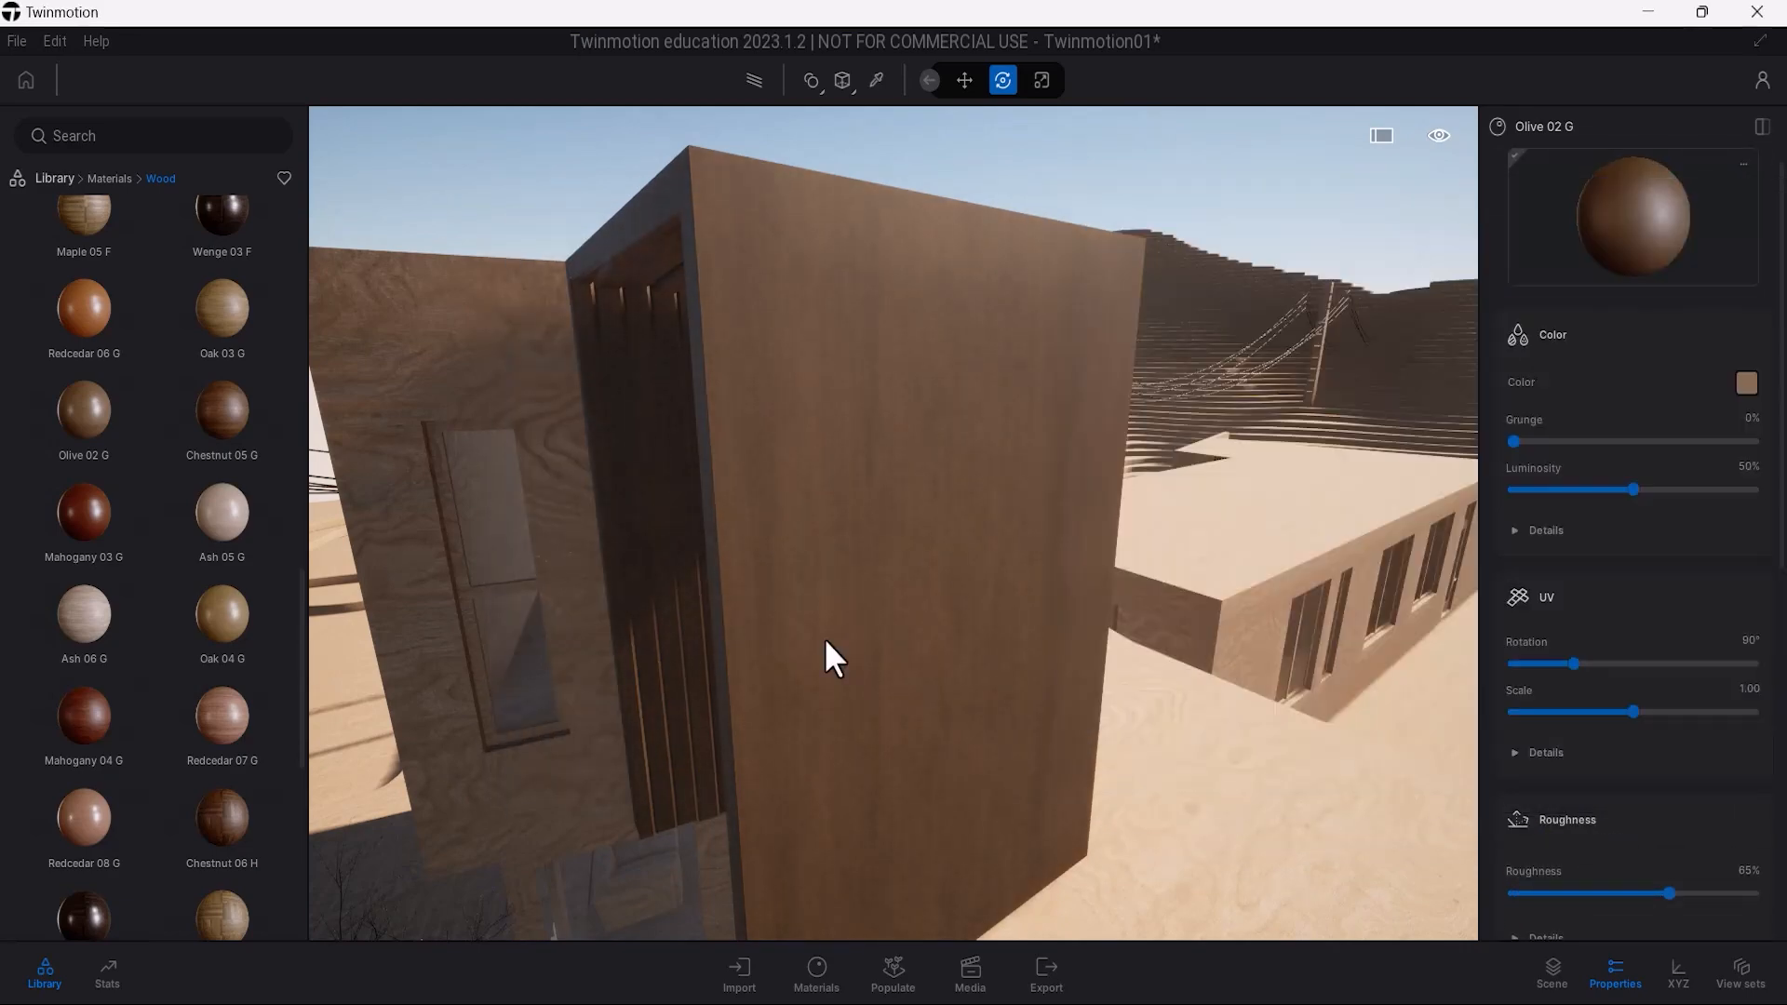
# Place an area light on the floor in front of the slatted screen and raise it toward the ceiling.
pyautogui.moveTo(828, 640); pyautogui.dragTo(1026, 690, button='middle')
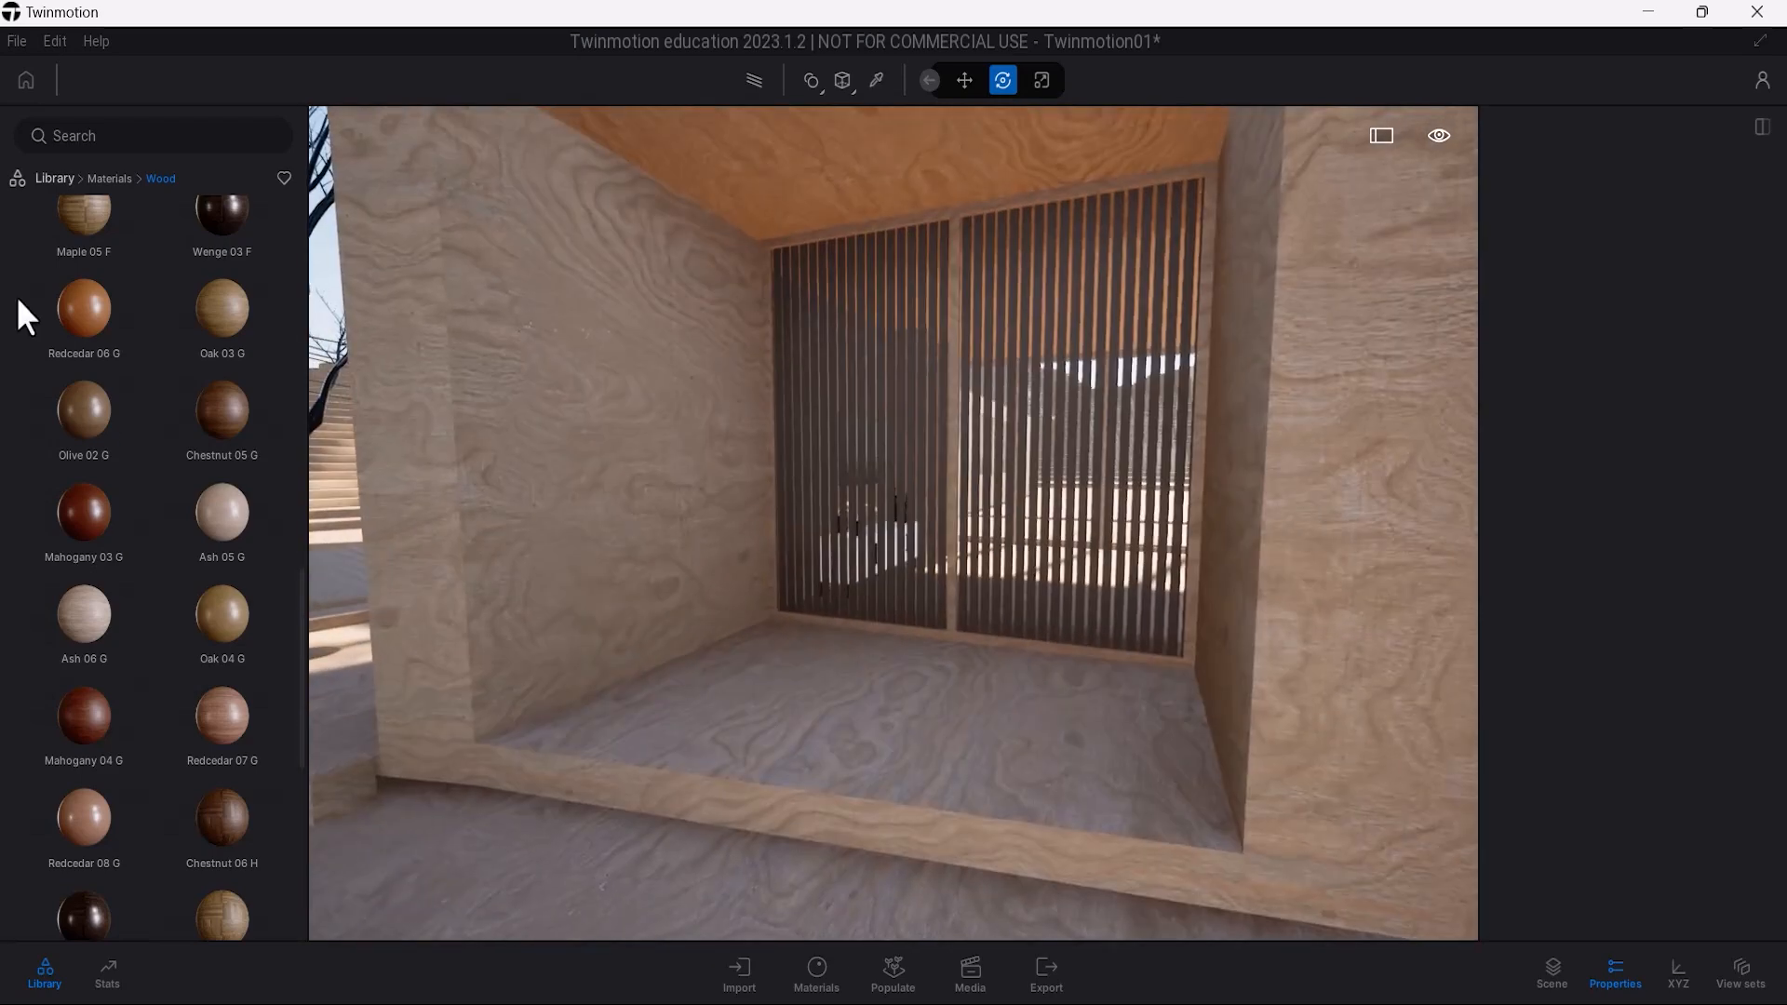
pyautogui.click(54, 177)
pyautogui.click(212, 327)
pyautogui.moveTo(209, 349); pyautogui.dragTo(956, 726)
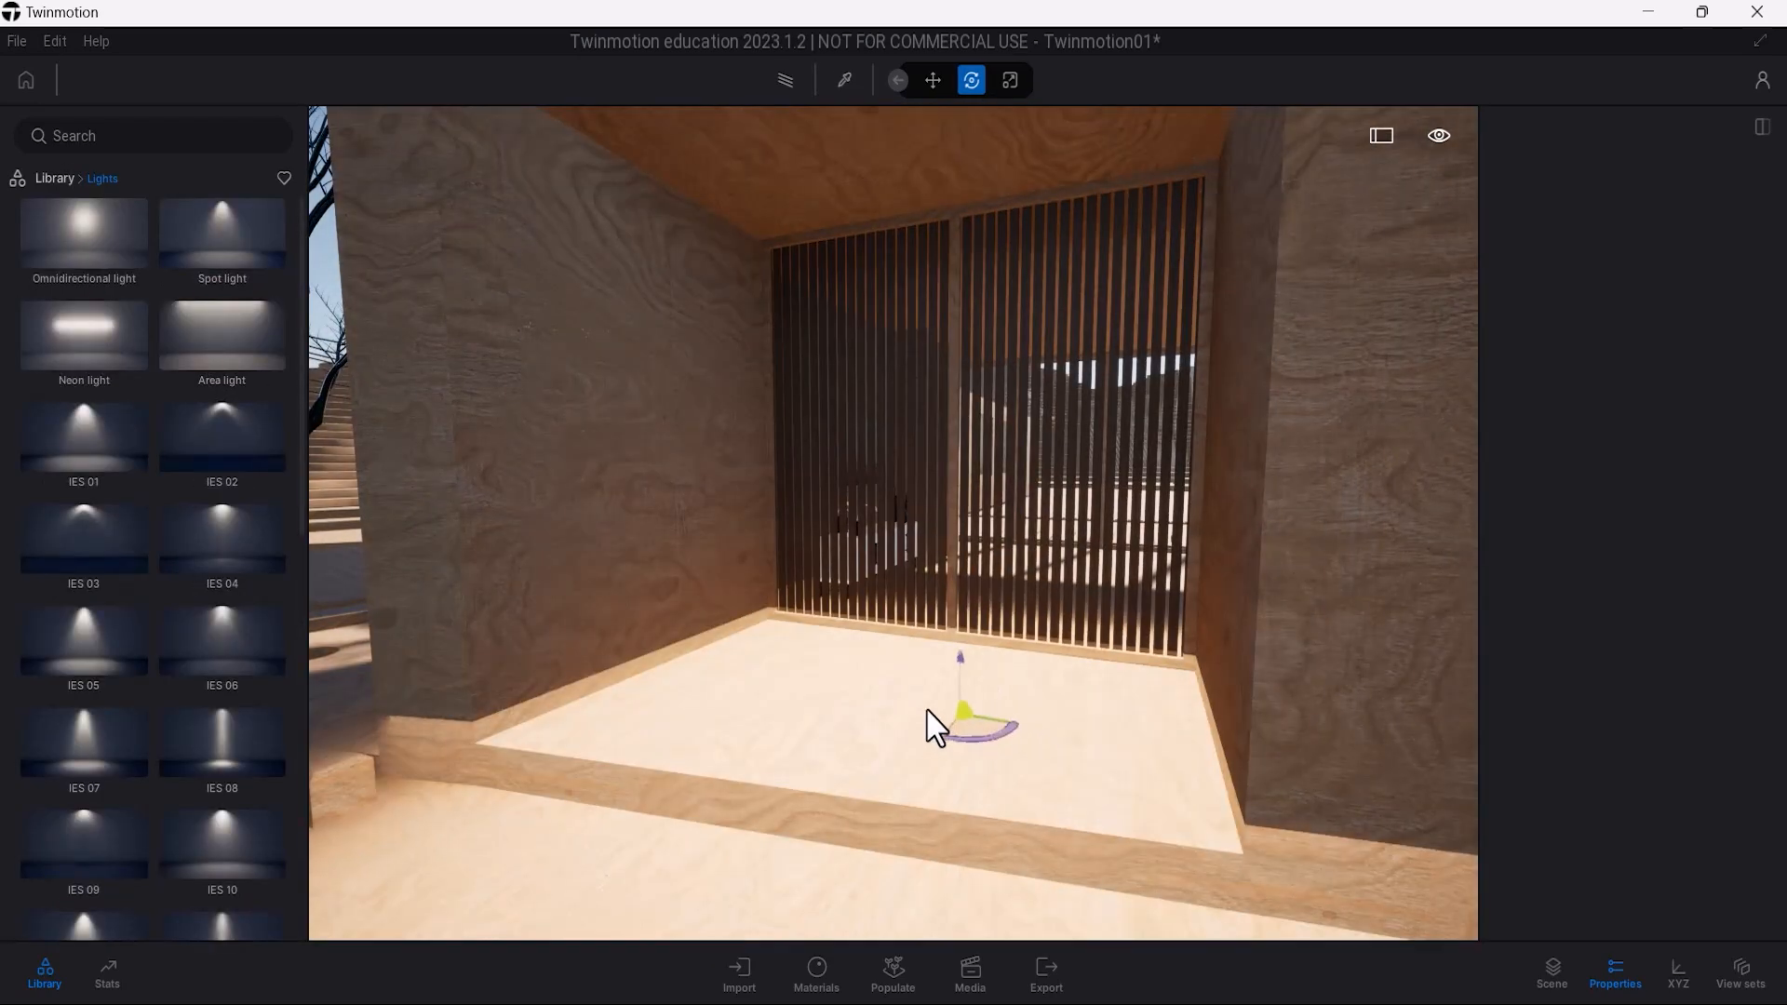
pyautogui.moveTo(930, 642); pyautogui.dragTo(929, 279)
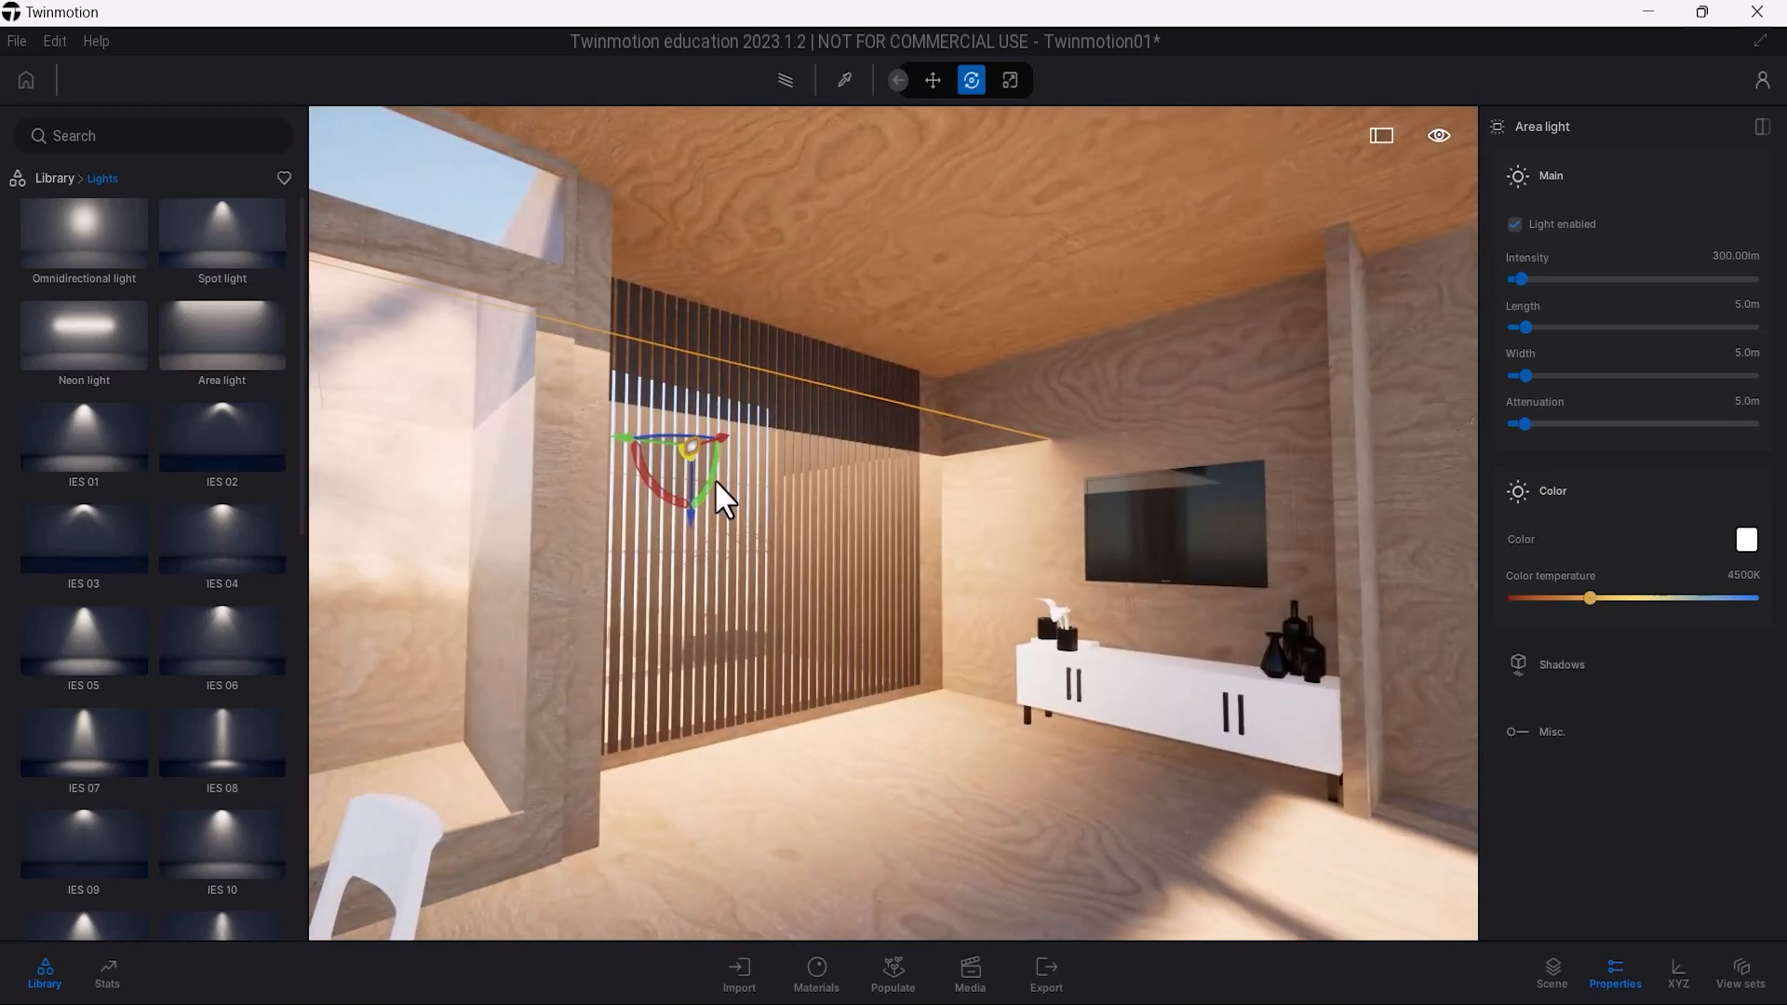
# Shift the area light about 2.7 m toward the television wall, set its length to 3 m and fine-tune its position.
pyautogui.moveTo(713, 479); pyautogui.dragTo(972, 435)
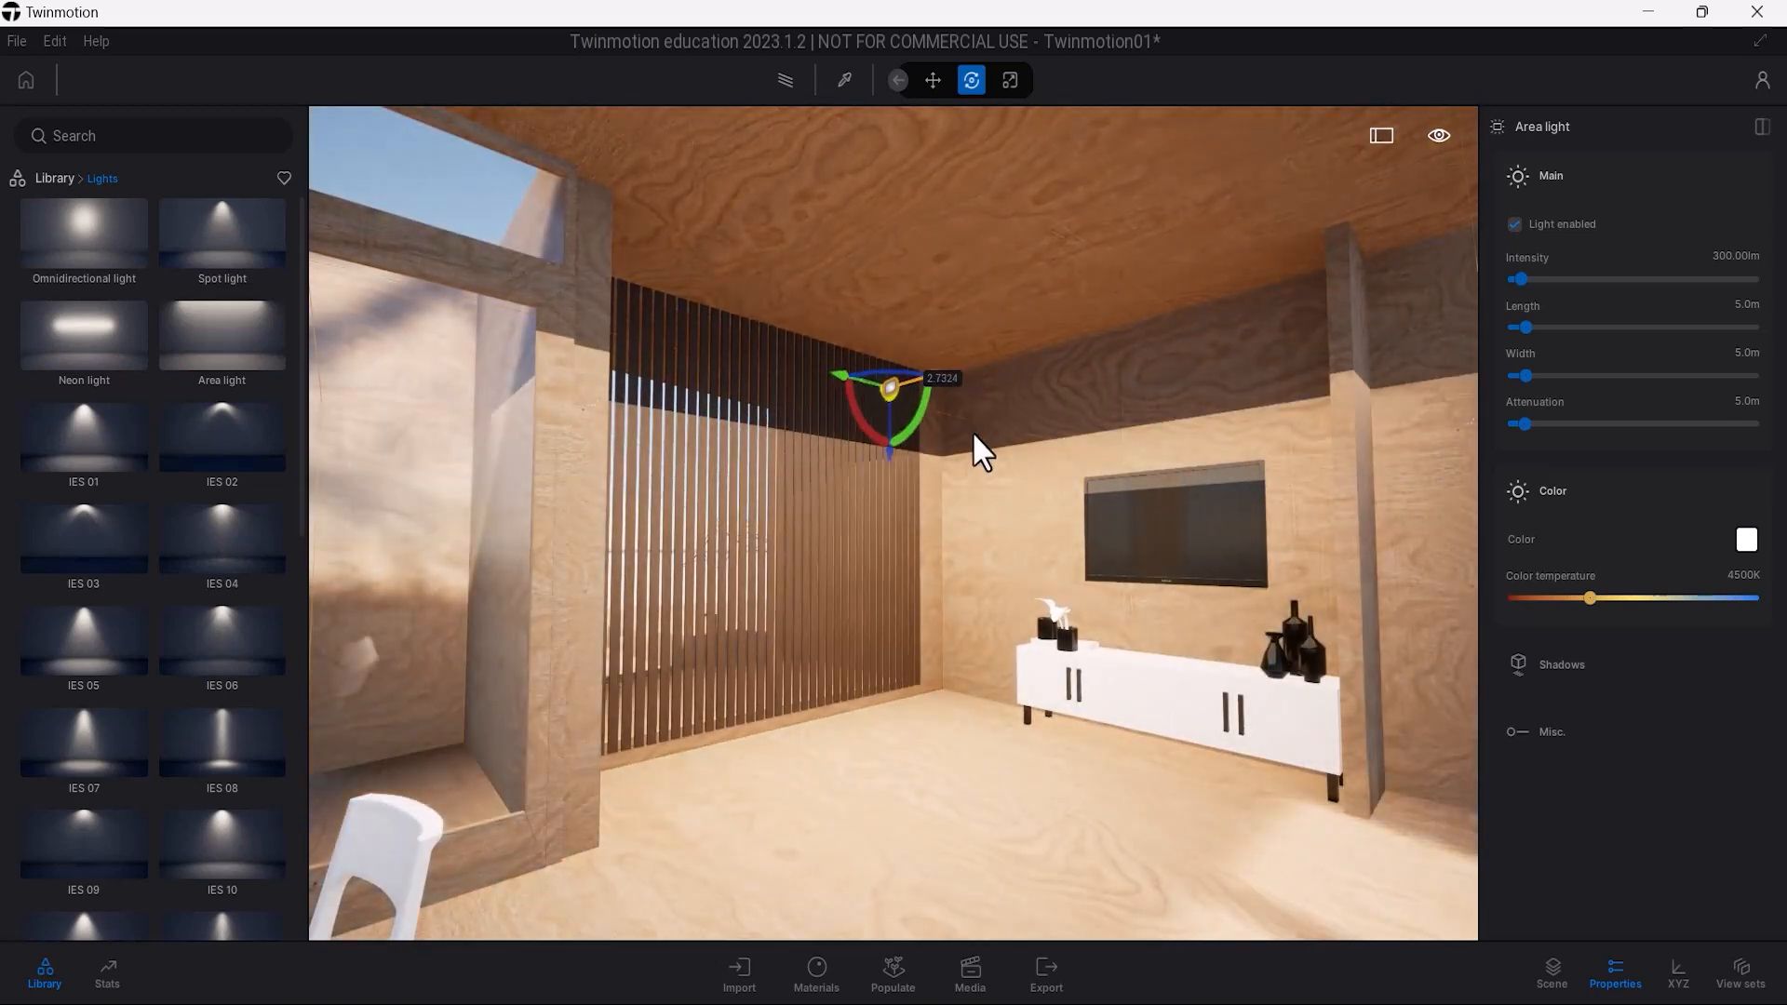
pyautogui.press('Return')
pyautogui.keyDown('shift'); pyautogui.moveTo(1303, 438); pyautogui.dragTo(1154, 428, button='middle'); pyautogui.keyUp('shift')
pyautogui.write('3')
pyautogui.press('Return')
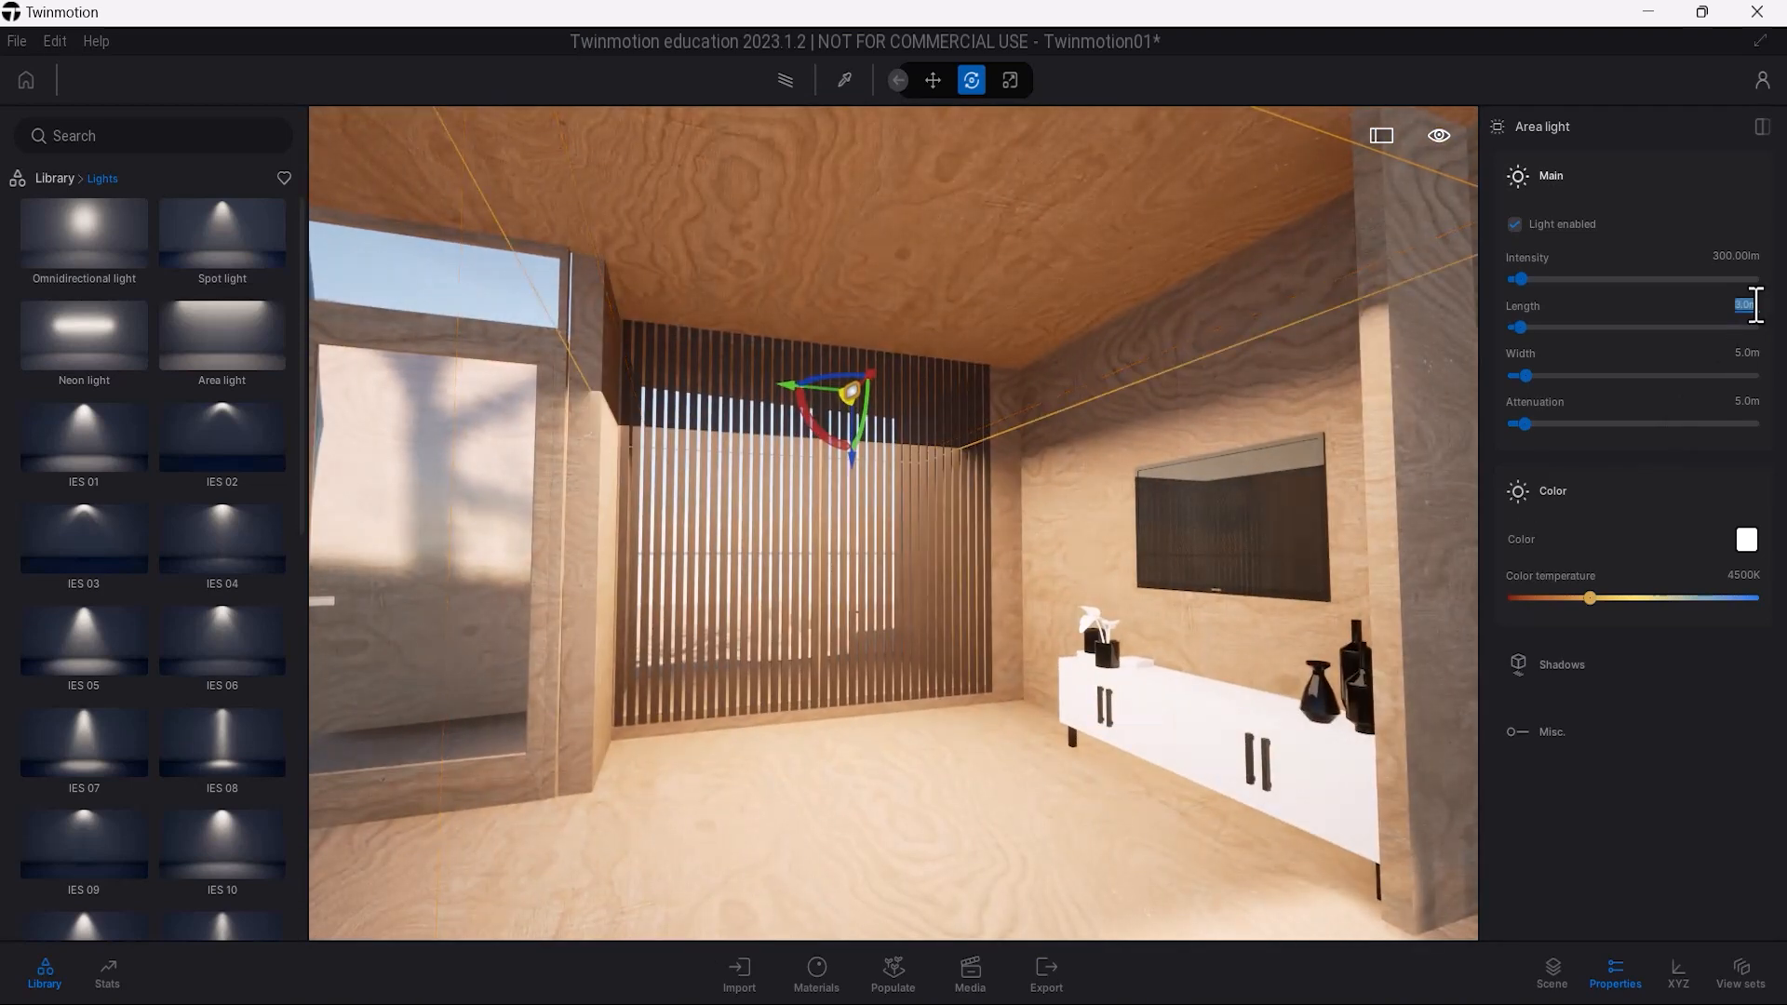
pyautogui.moveTo(787, 383); pyautogui.dragTo(819, 385)
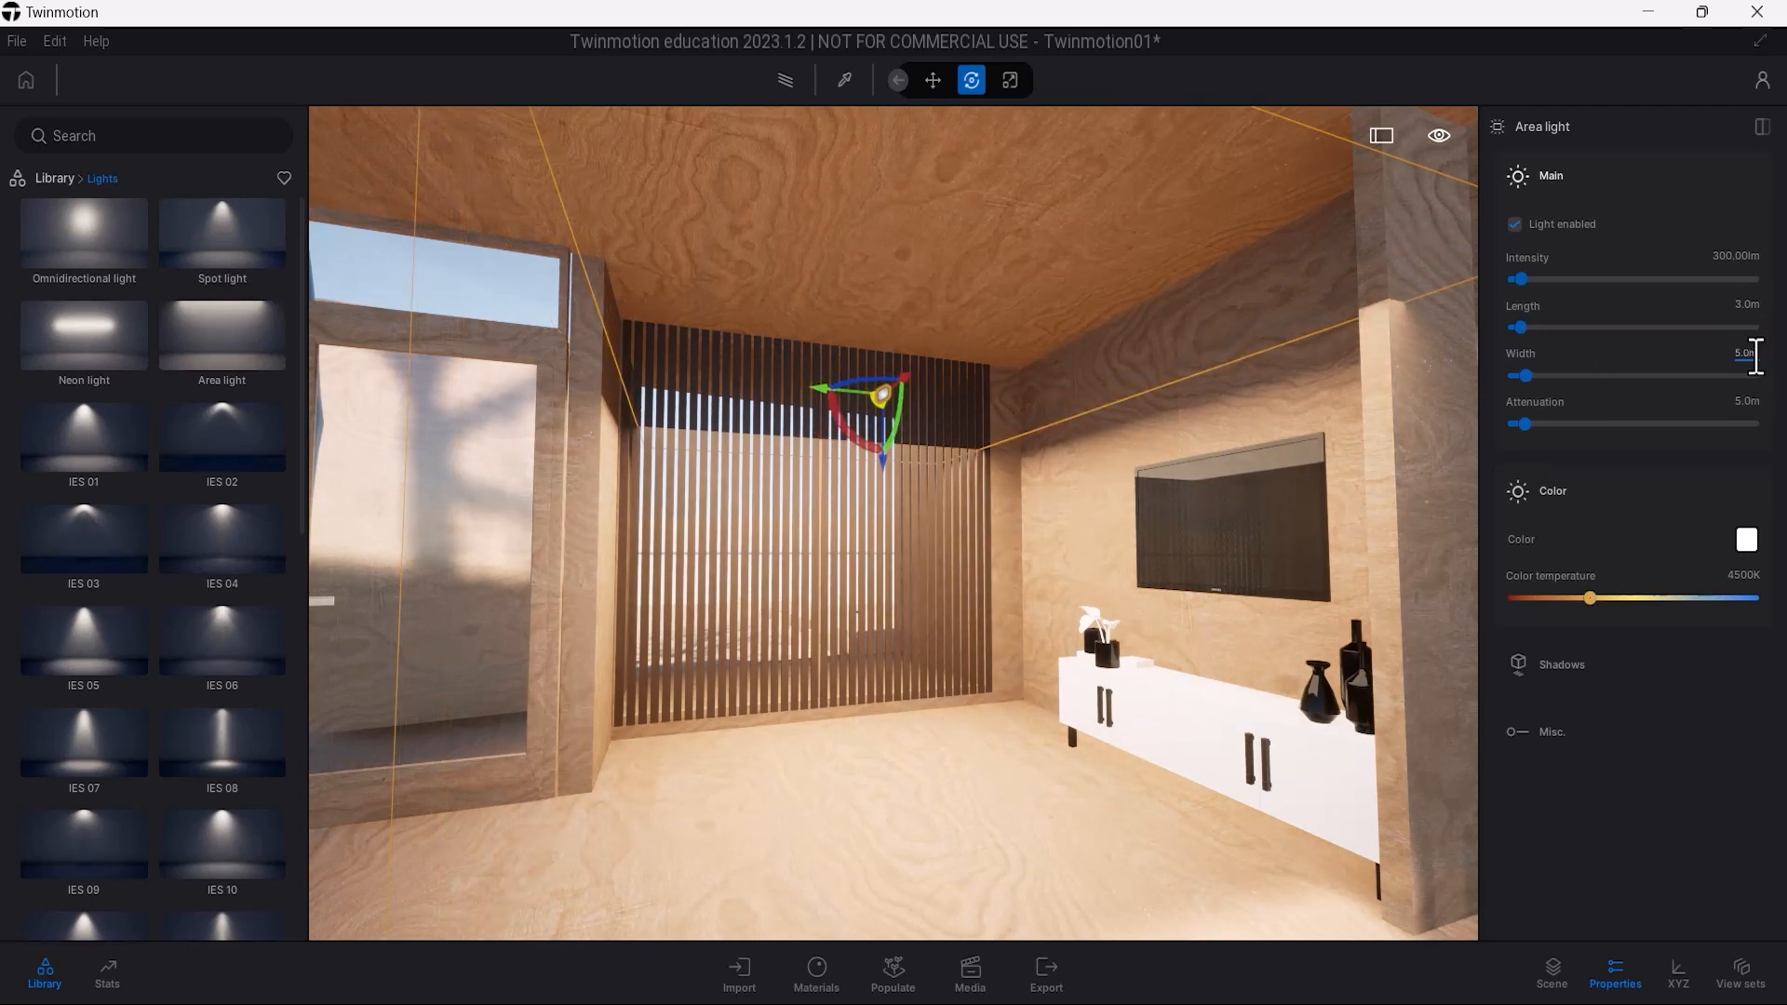
# Try a 3 m width on the area light, return it to 5 m and set its attenuation to 4.2 m.
pyautogui.write('3')
pyautogui.press('Return')
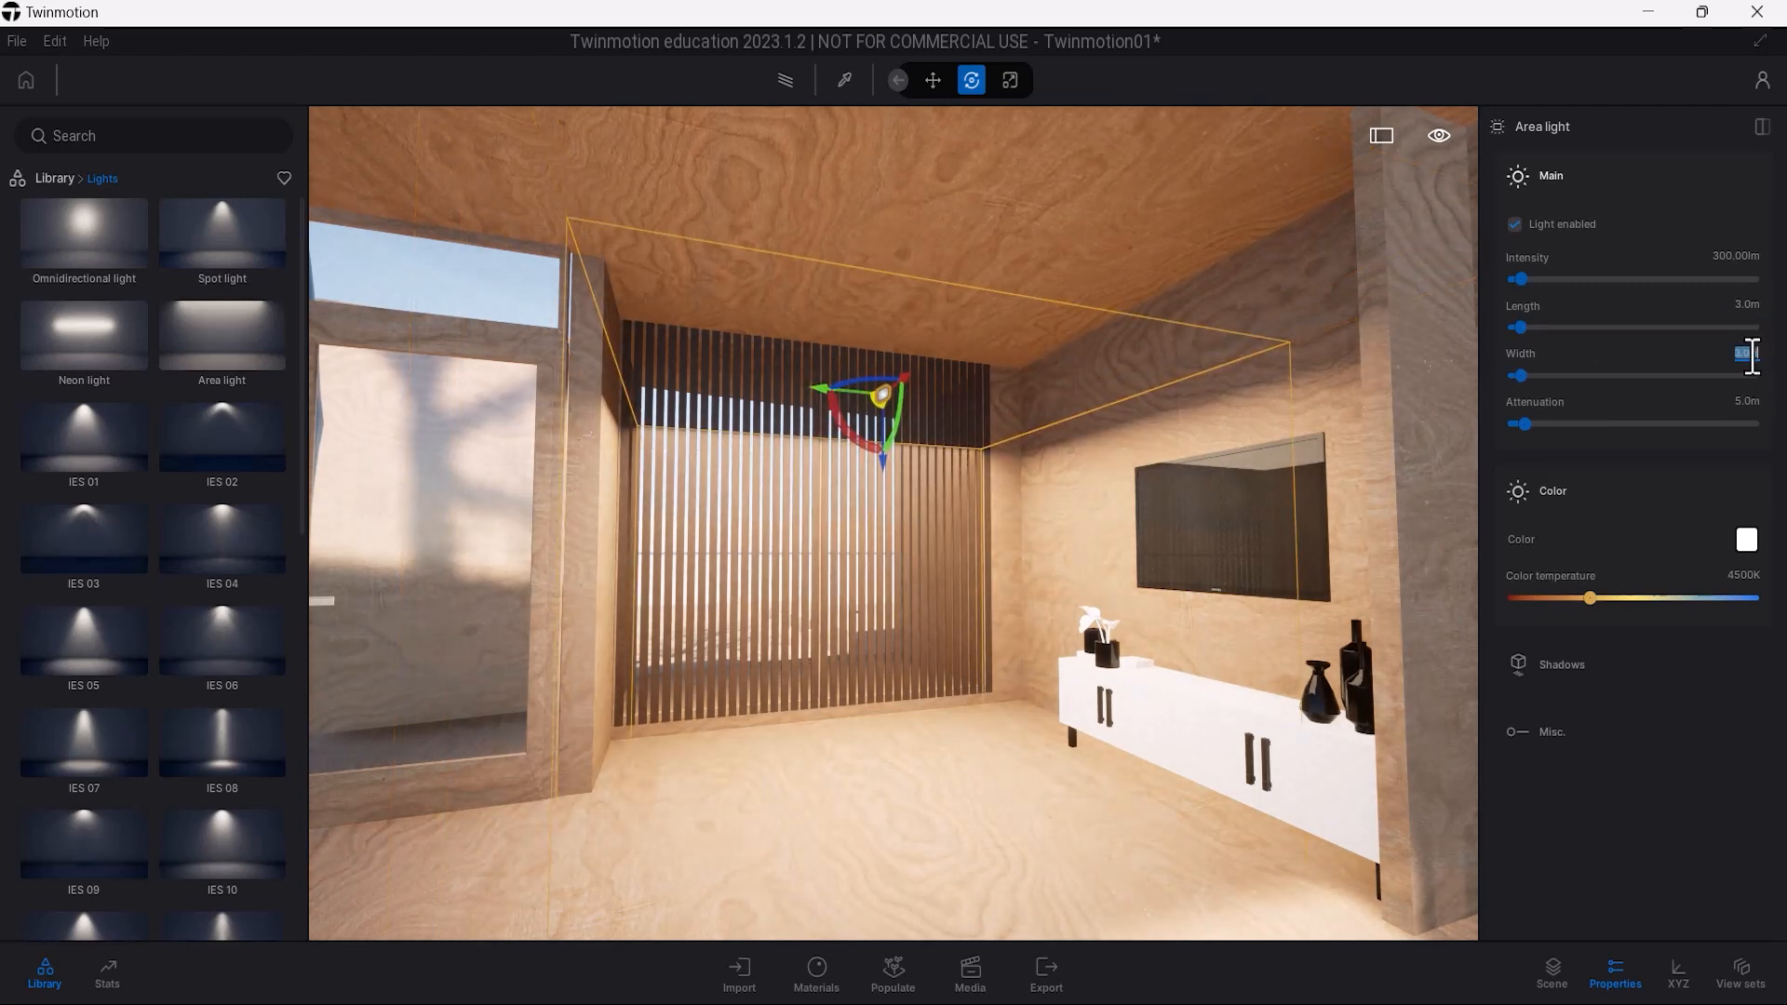
pyautogui.write('5')
pyautogui.press('Return')
pyautogui.write('4.2')
pyautogui.press('Return')
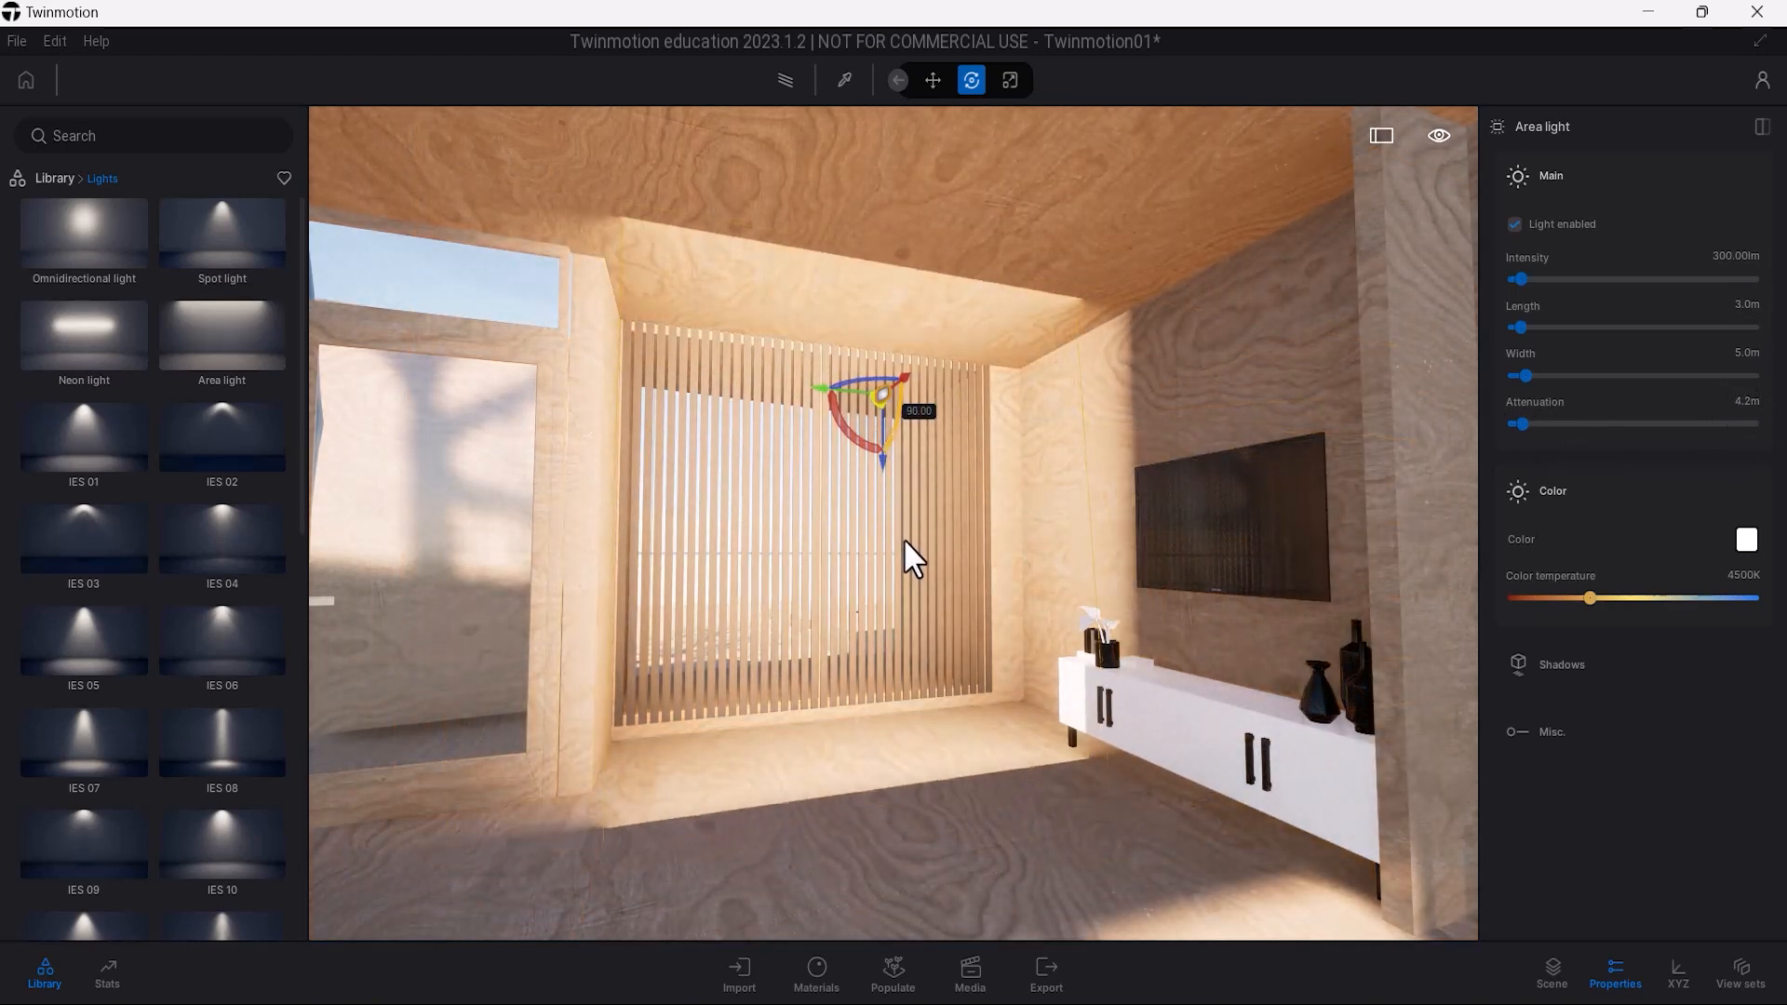
# Set the area light's width to 3 m, adjust its placement in front of the slatted screen and increase its attenuation.
pyautogui.click(1751, 360)
pyautogui.write('2')
pyautogui.press('Return')
pyautogui.moveTo(882, 454); pyautogui.dragTo(885, 599)
pyautogui.write('3')
pyautogui.press('Return')
pyautogui.moveTo(884, 605); pyautogui.dragTo(1396, 577, button='right')
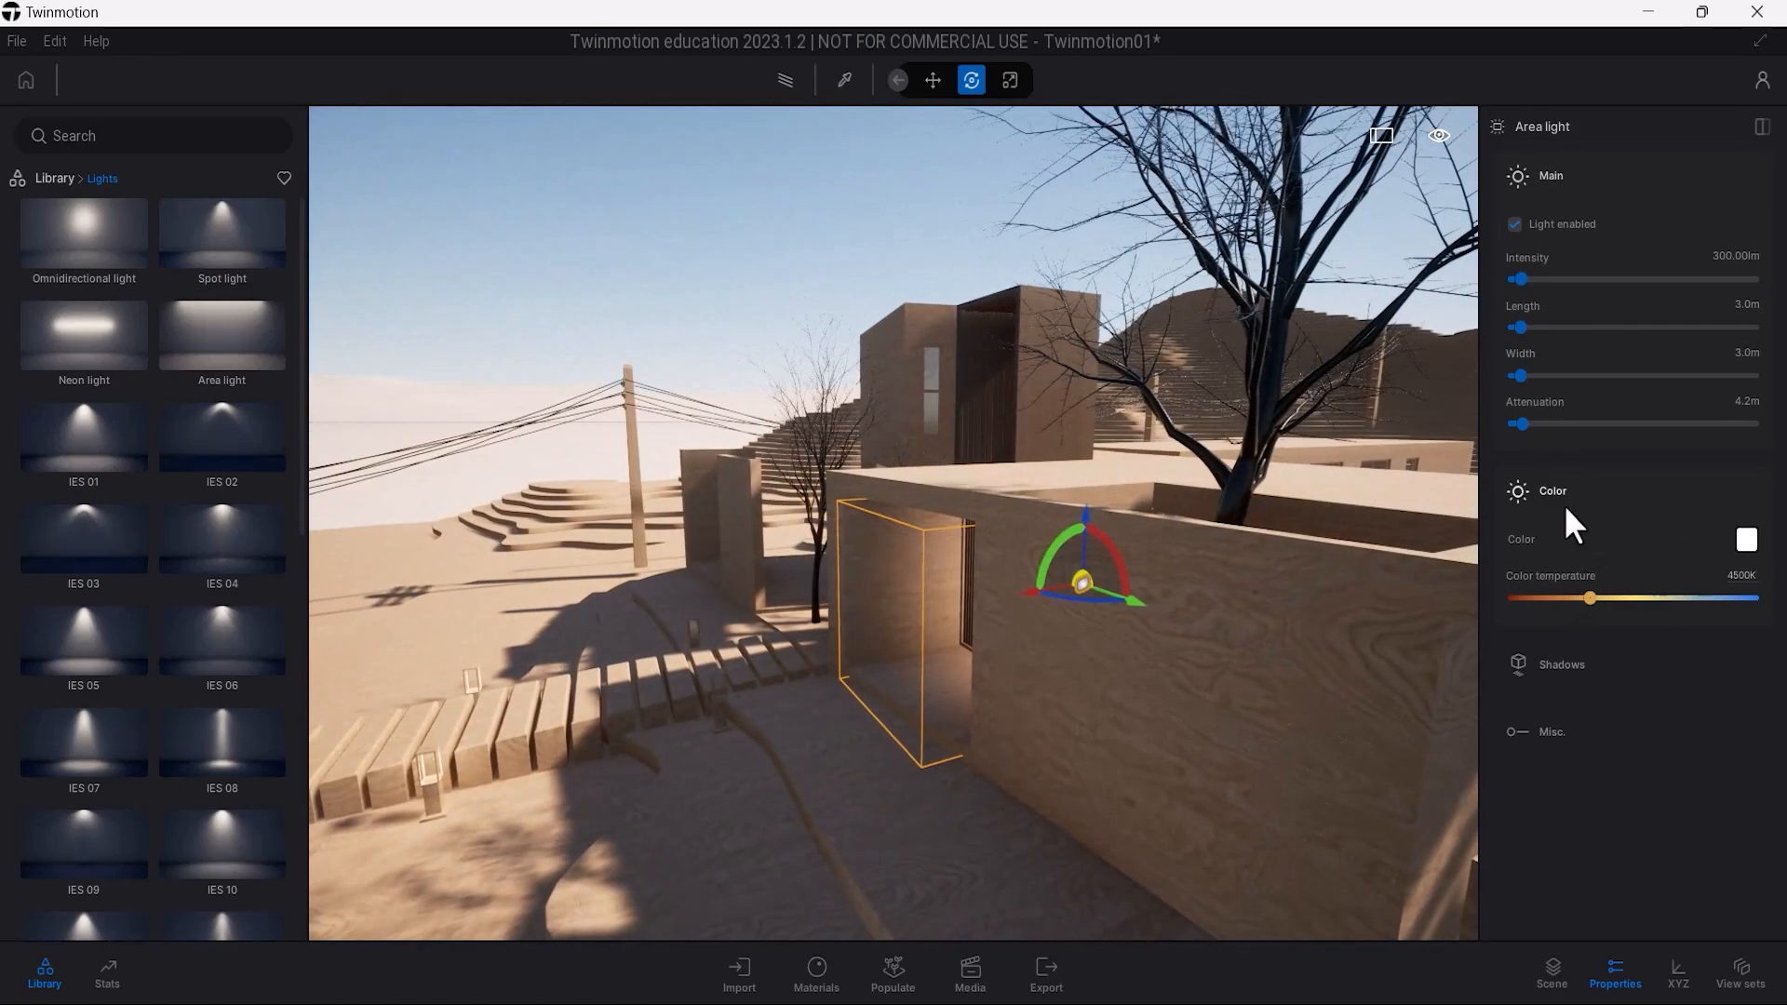
pyautogui.moveTo(1520, 423); pyautogui.dragTo(1552, 427)
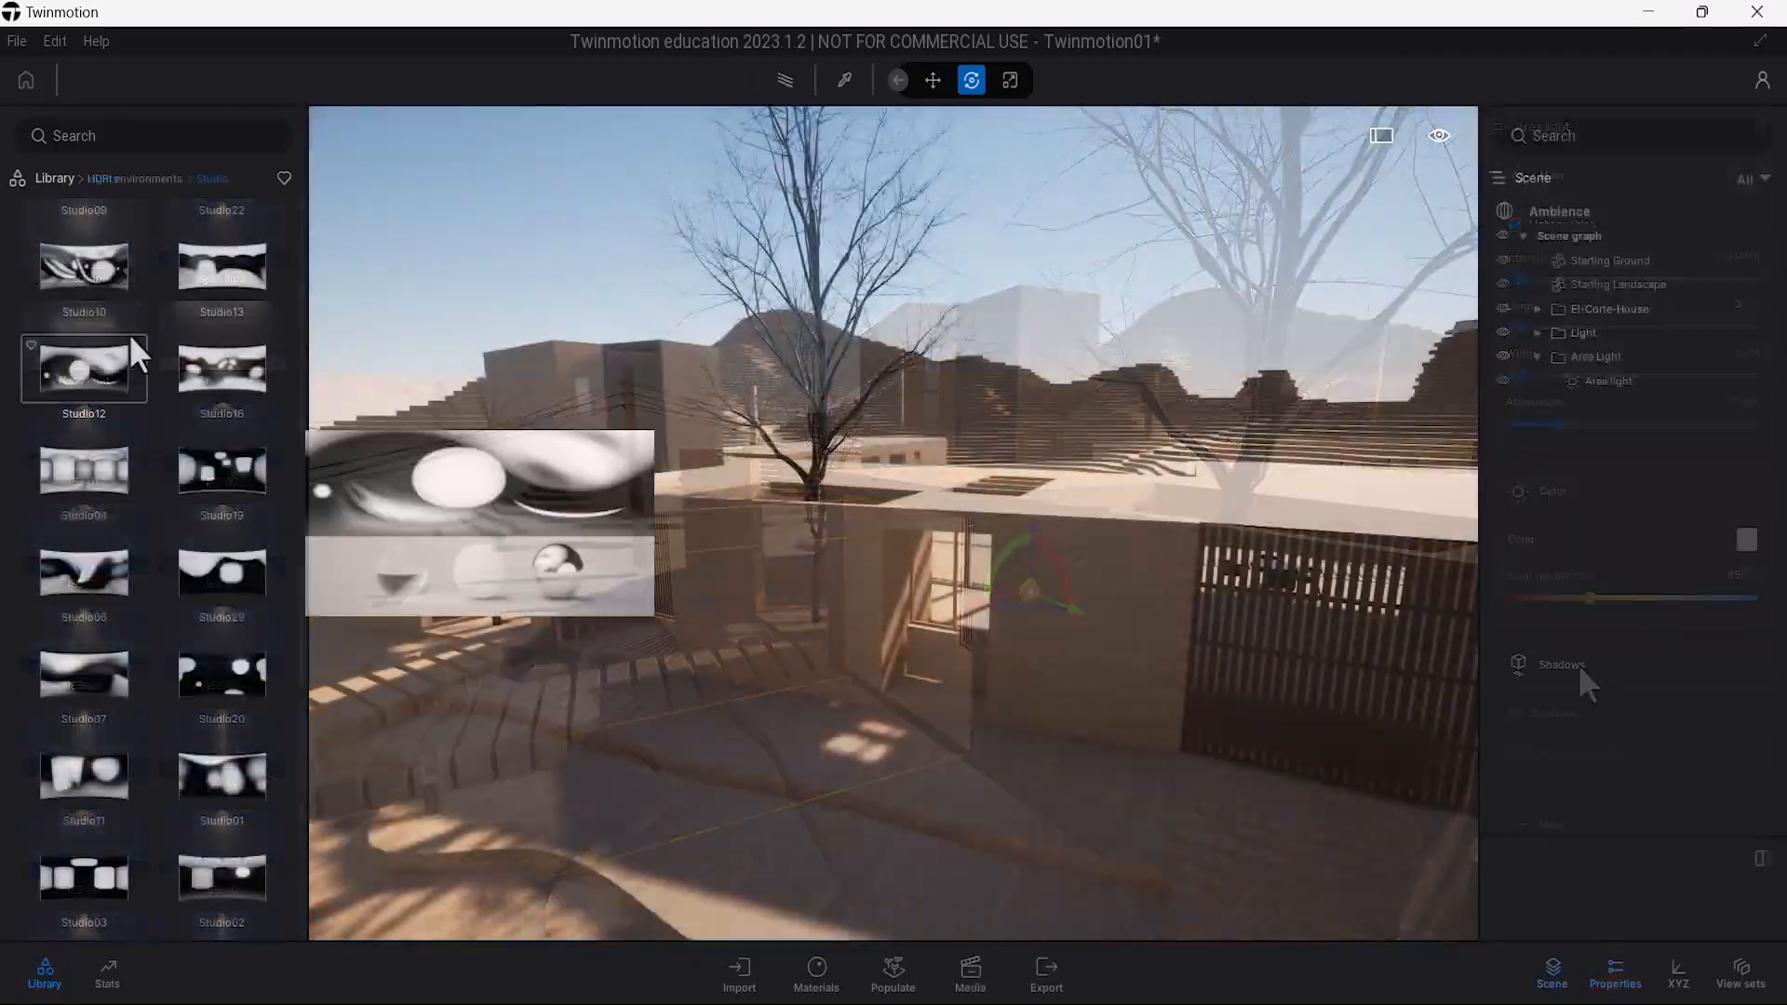
# Place another area light outside at the front wall's window opening, raise it and set its length to 2 m.
pyautogui.click(54, 178)
pyautogui.click(219, 342)
pyautogui.moveTo(220, 348); pyautogui.dragTo(973, 715)
pyautogui.click(1615, 974)
pyautogui.moveTo(941, 618); pyautogui.dragTo(940, 494)
pyautogui.write('2')
pyautogui.press('Return')
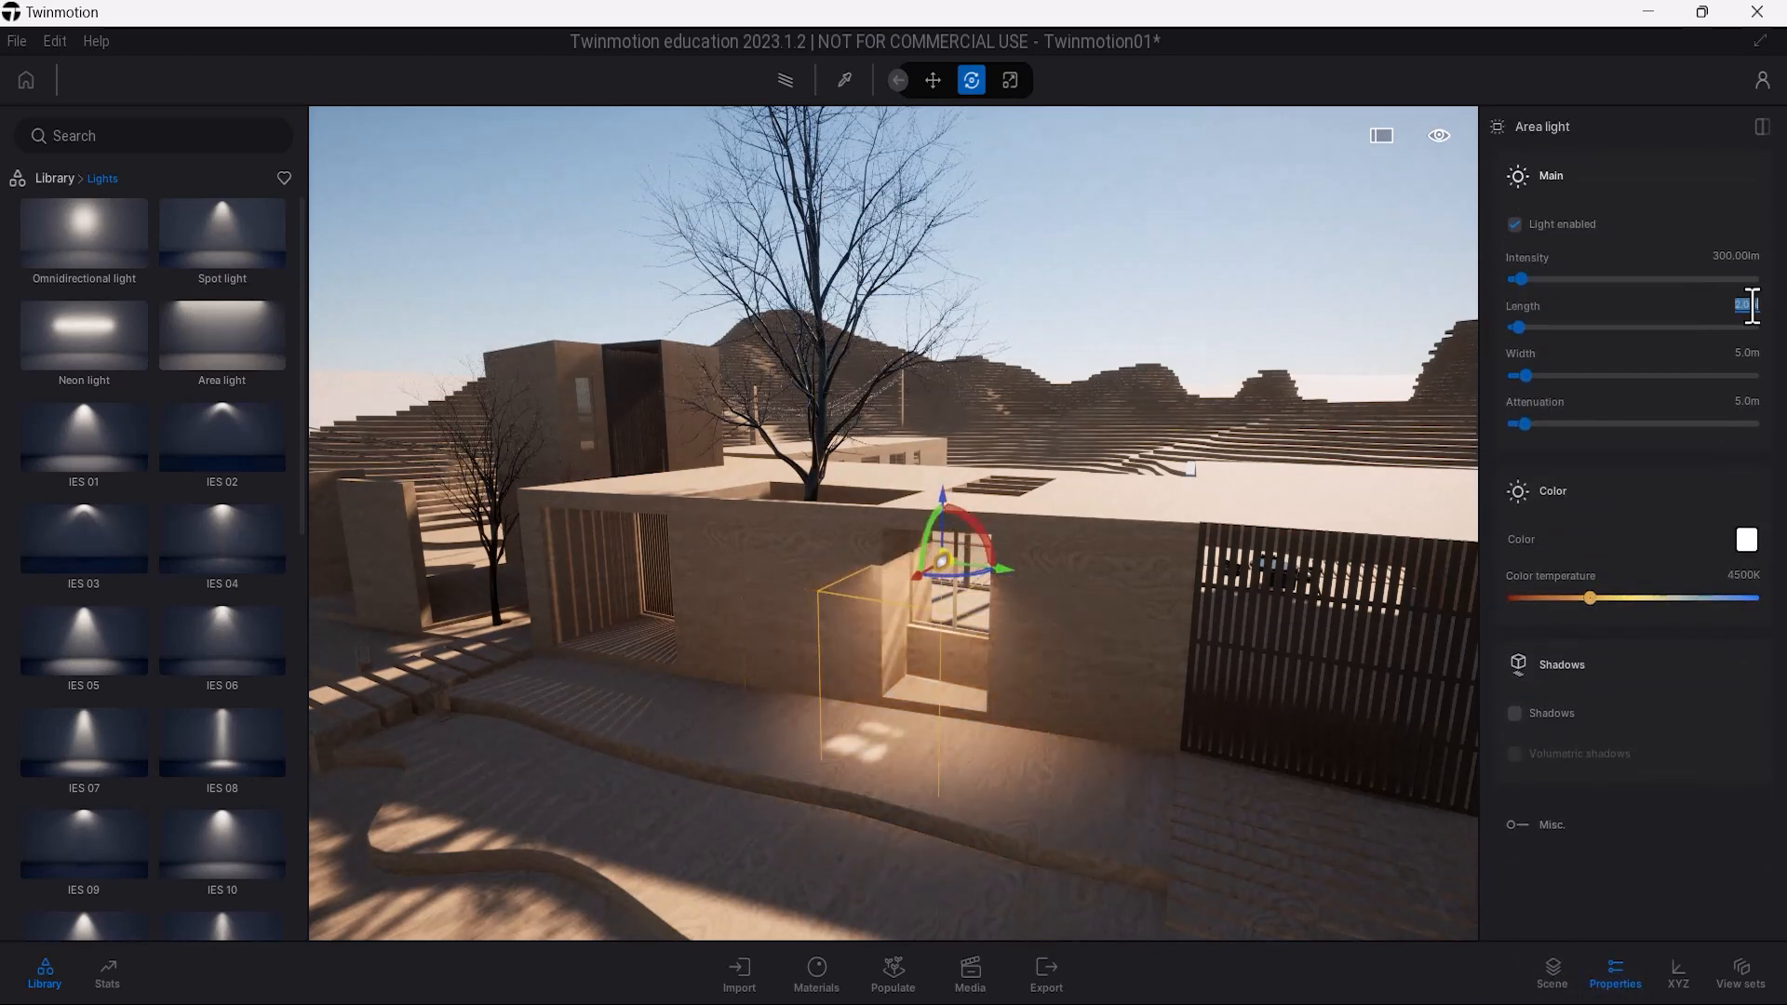
# Set the window area light's length to 1.8 m and width to 3 m, and enable its shadows.
pyautogui.keyDown('shift'); pyautogui.moveTo(994, 618); pyautogui.dragTo(989, 518, button='middle'); pyautogui.keyUp('shift')
pyautogui.scroll(4, 988, 518)
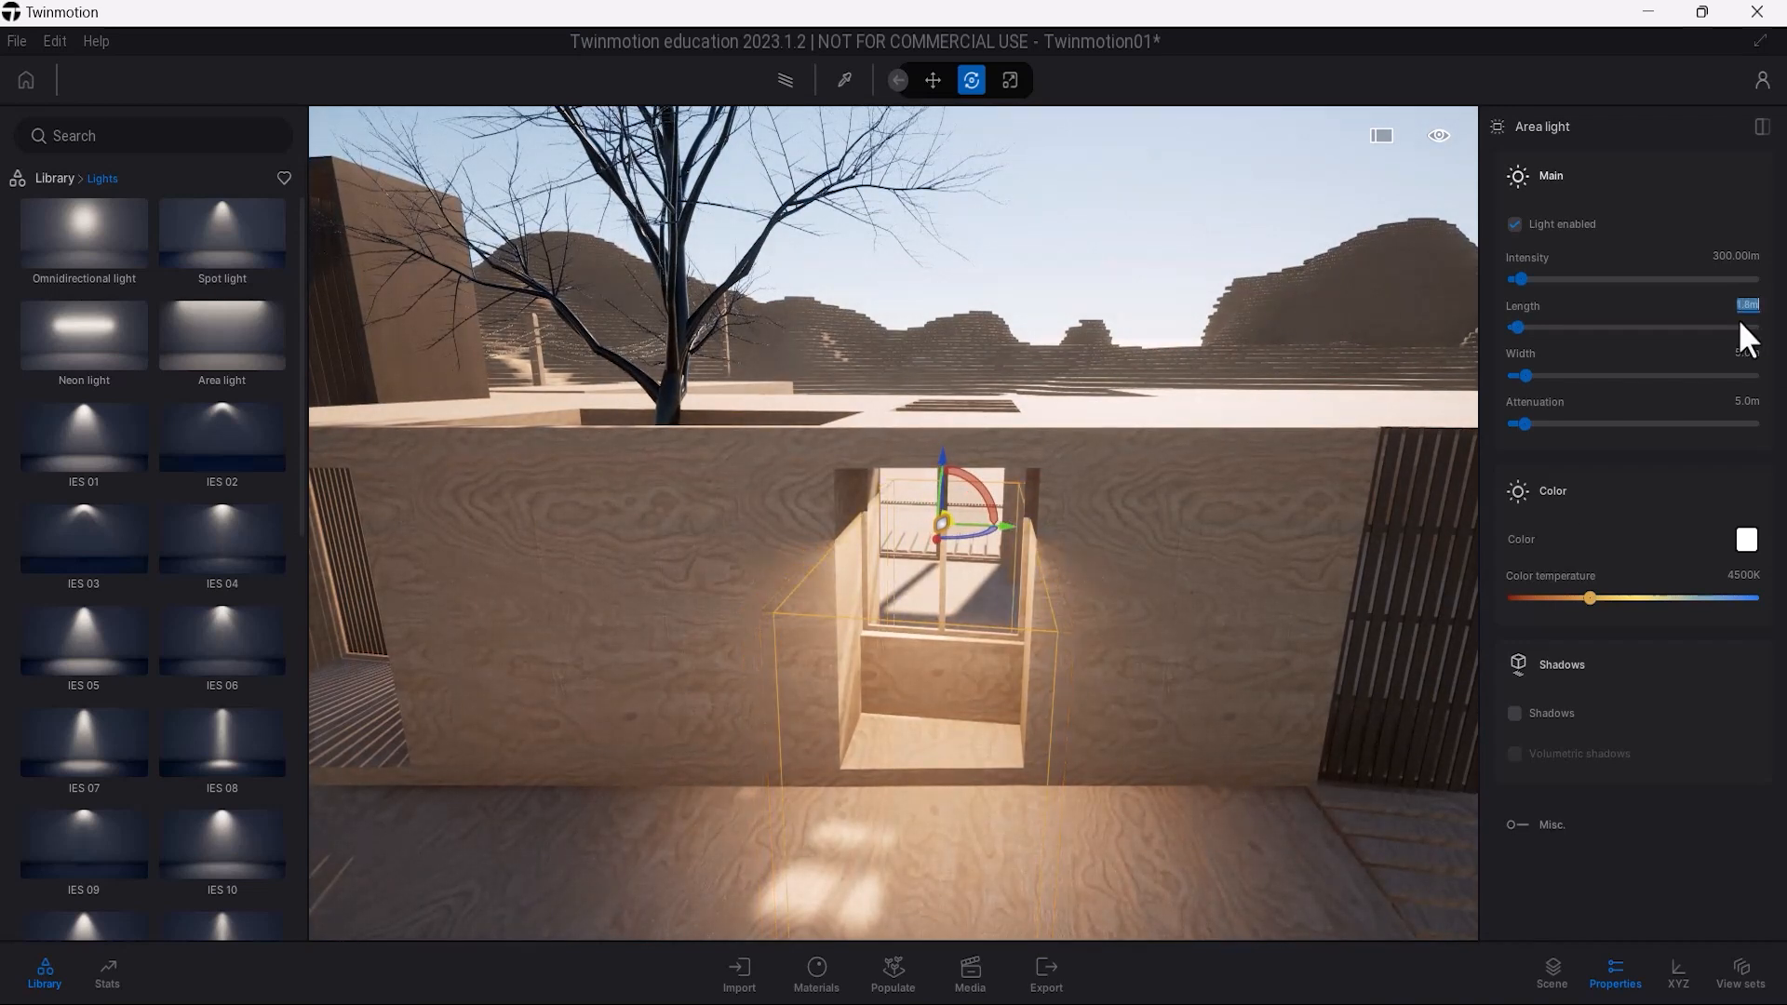
pyautogui.write('1.8')
pyautogui.click(1552, 714)
pyautogui.write('3')
pyautogui.press('Return')
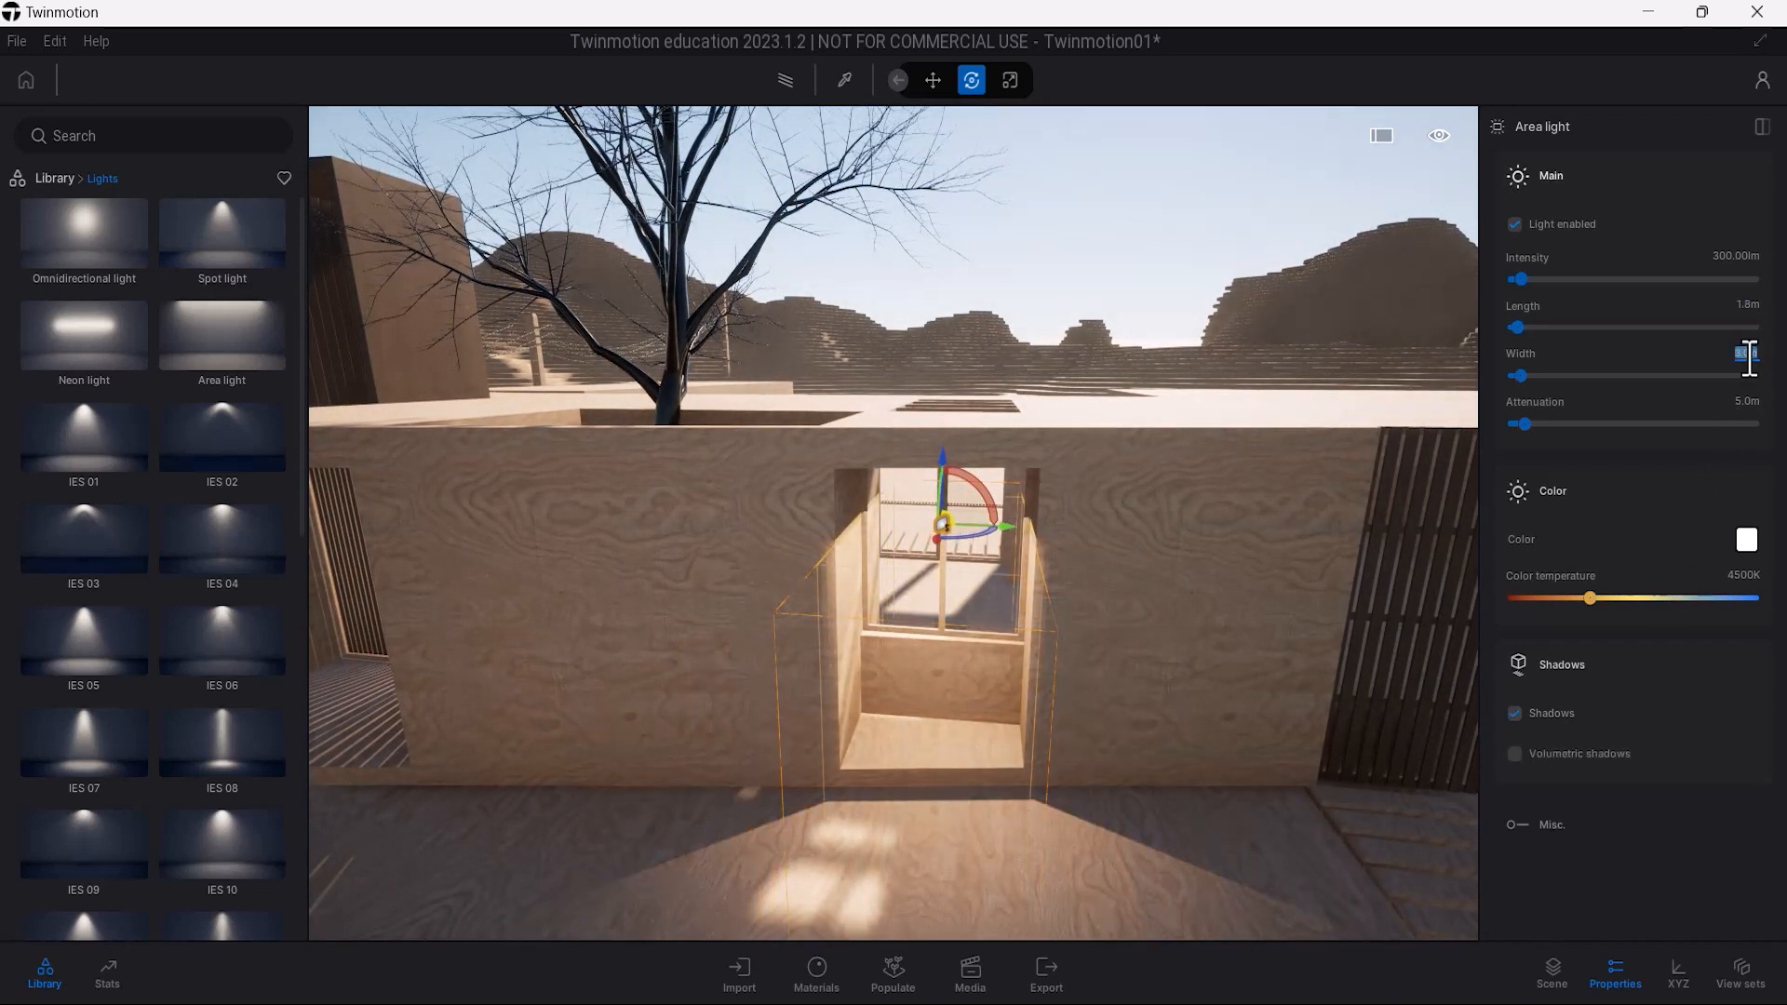
# Lower the area light at the window opening slightly.
pyautogui.keyDown('shift'); pyautogui.moveTo(1187, 703); pyautogui.dragTo(1018, 478, button='middle'); pyautogui.keyUp('shift')
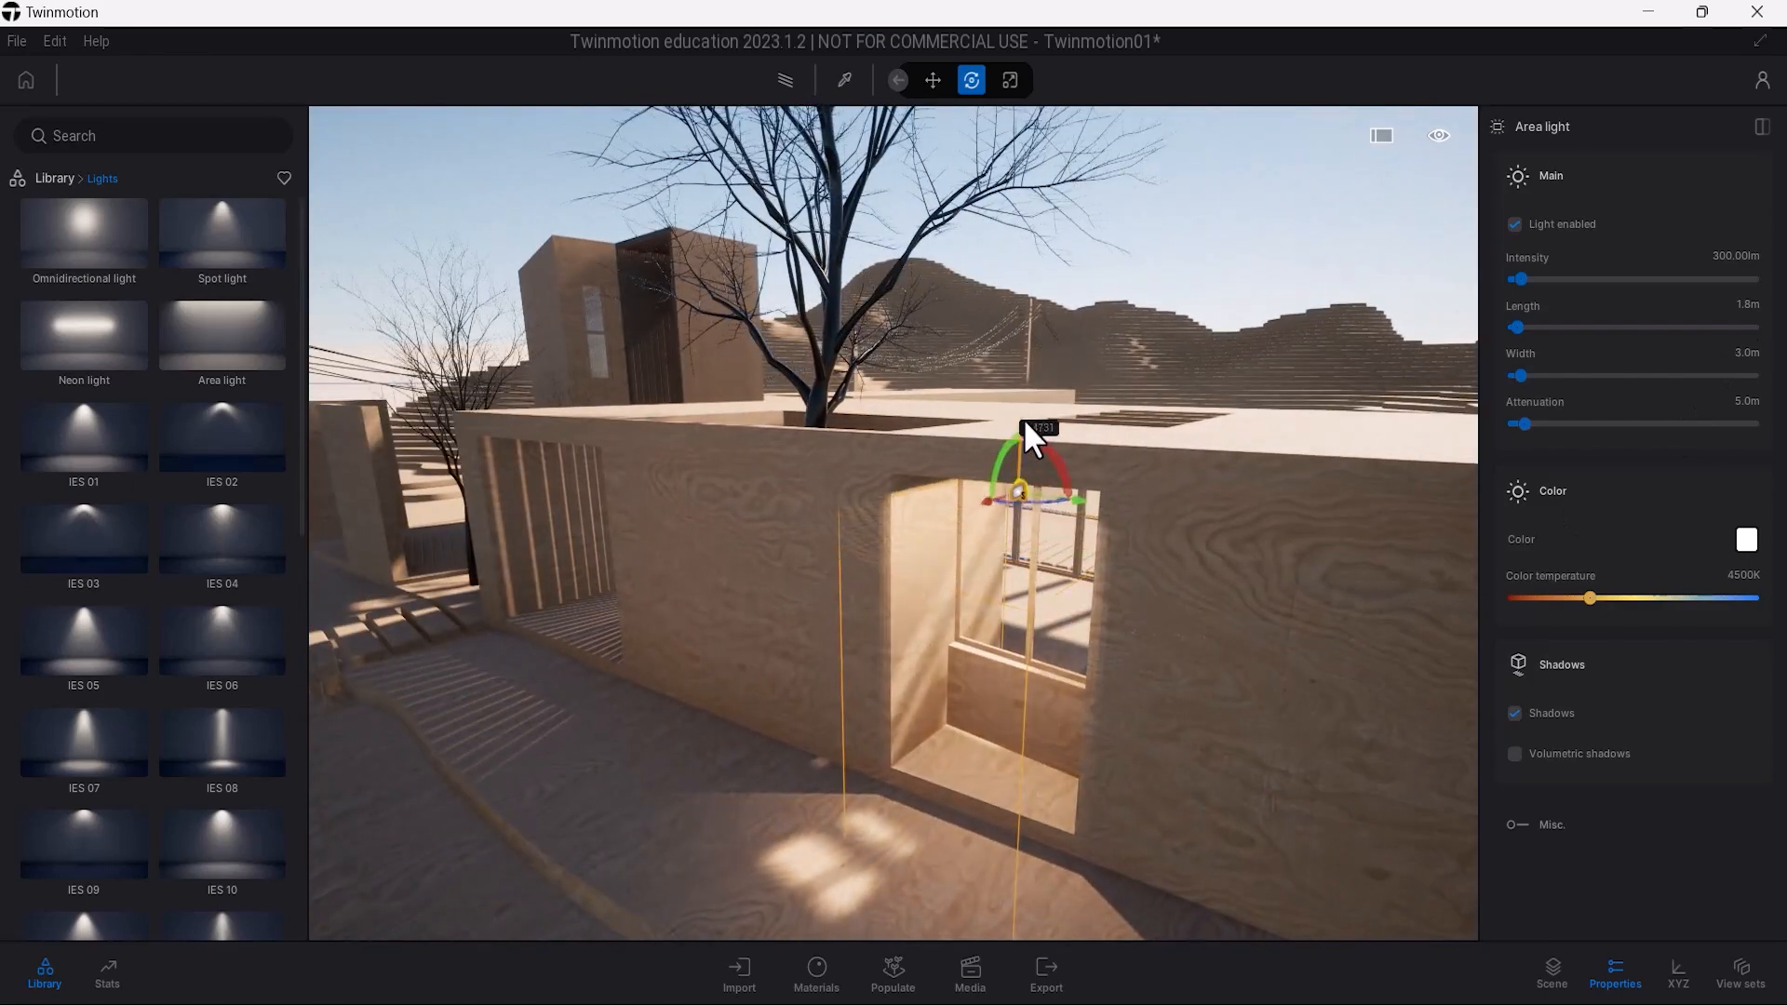
pyautogui.moveTo(1024, 417); pyautogui.dragTo(1031, 476)
pyautogui.press('r')
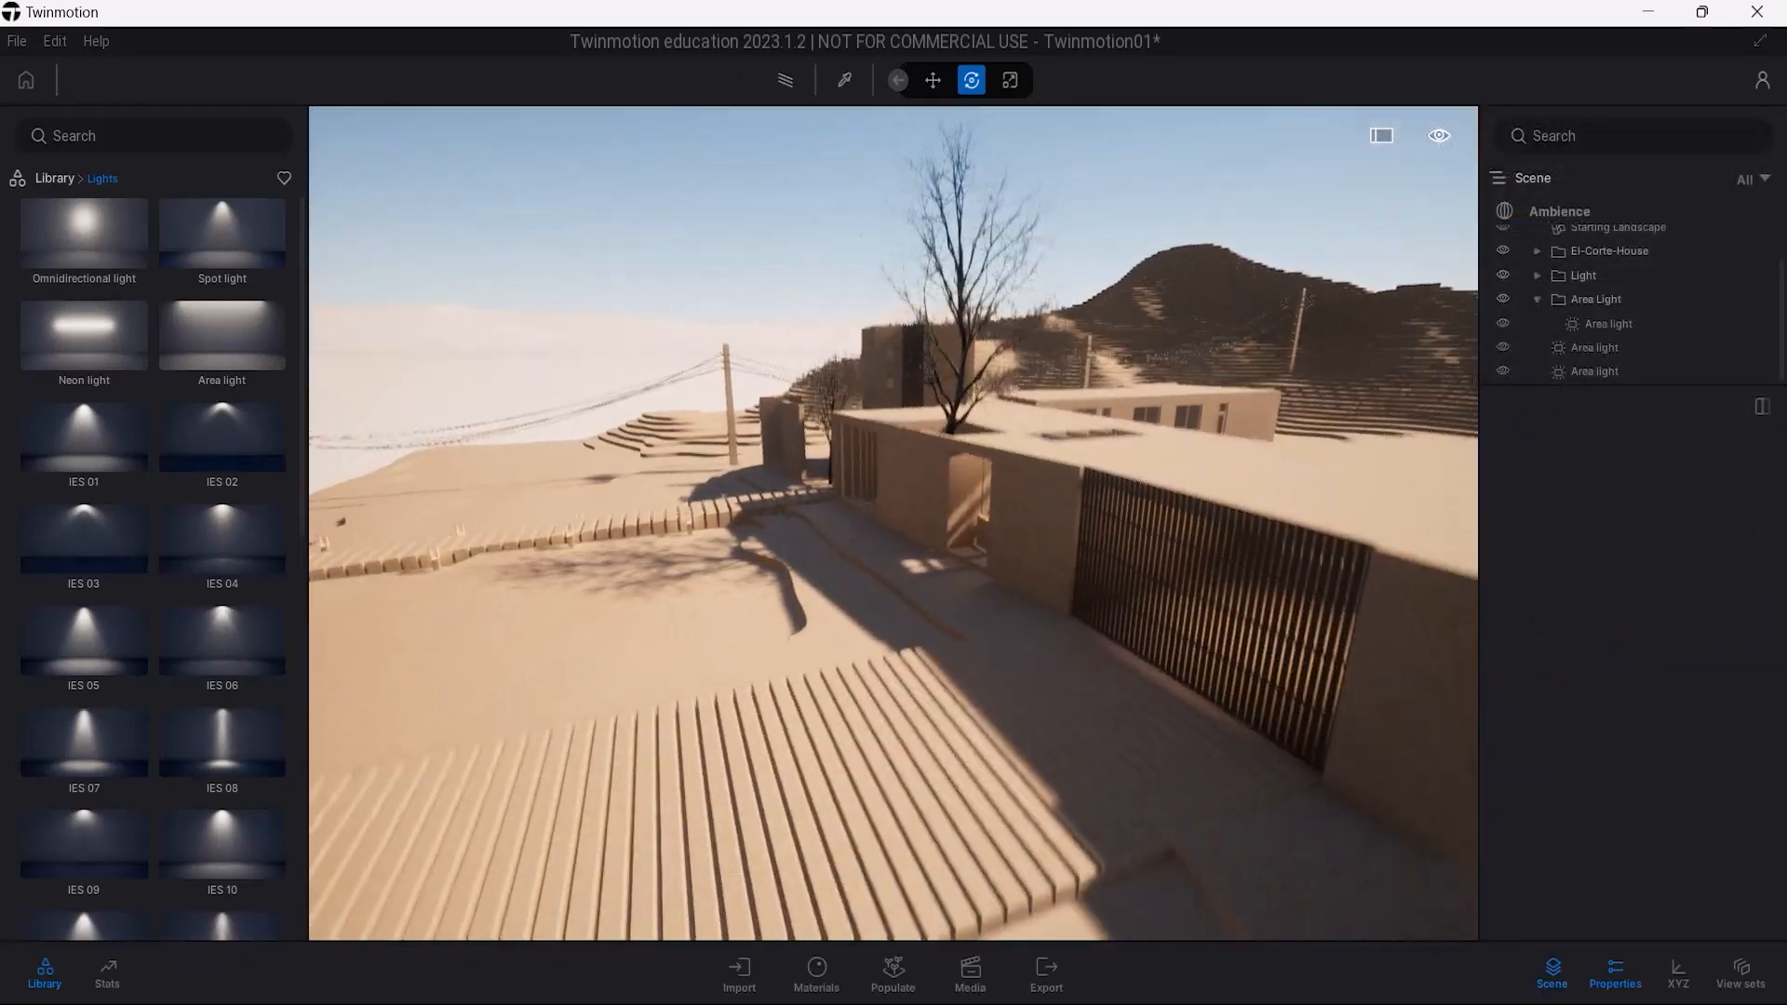
# Move the two loose area lights into the Area Light container in the scene graph.
pyautogui.click(54, 176)
pyautogui.click(82, 577)
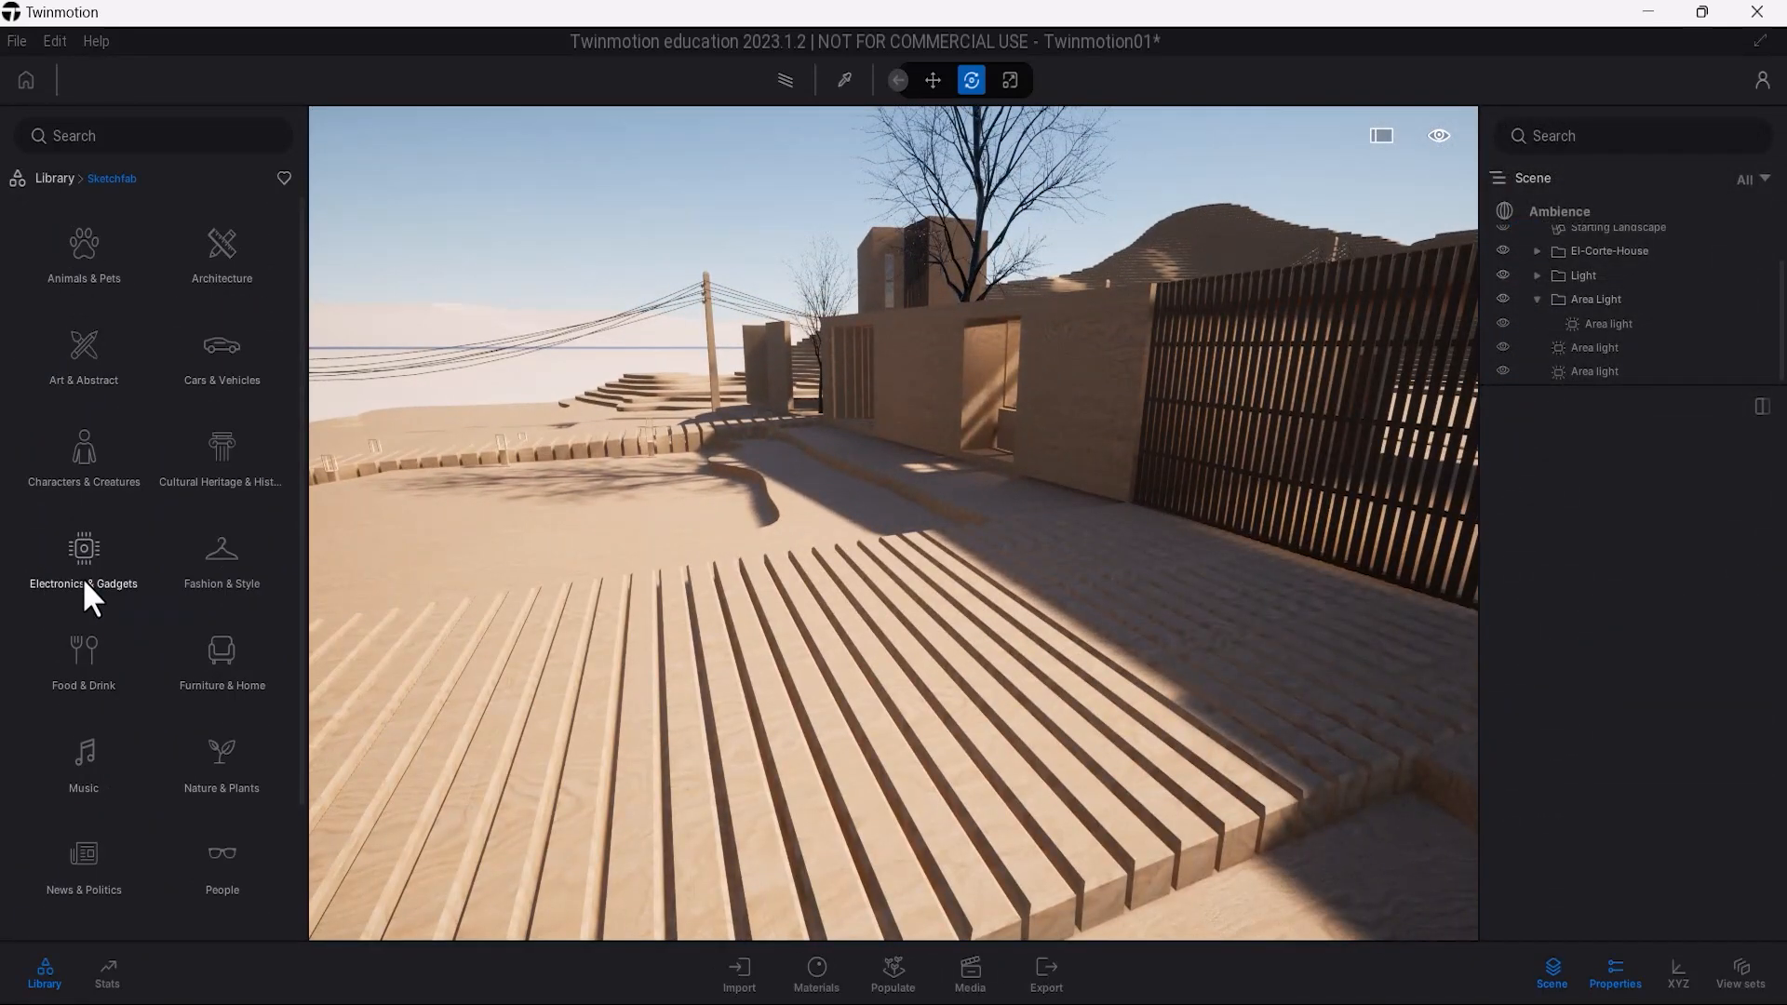
pyautogui.click(1594, 348)
pyautogui.rightClick(1589, 351)
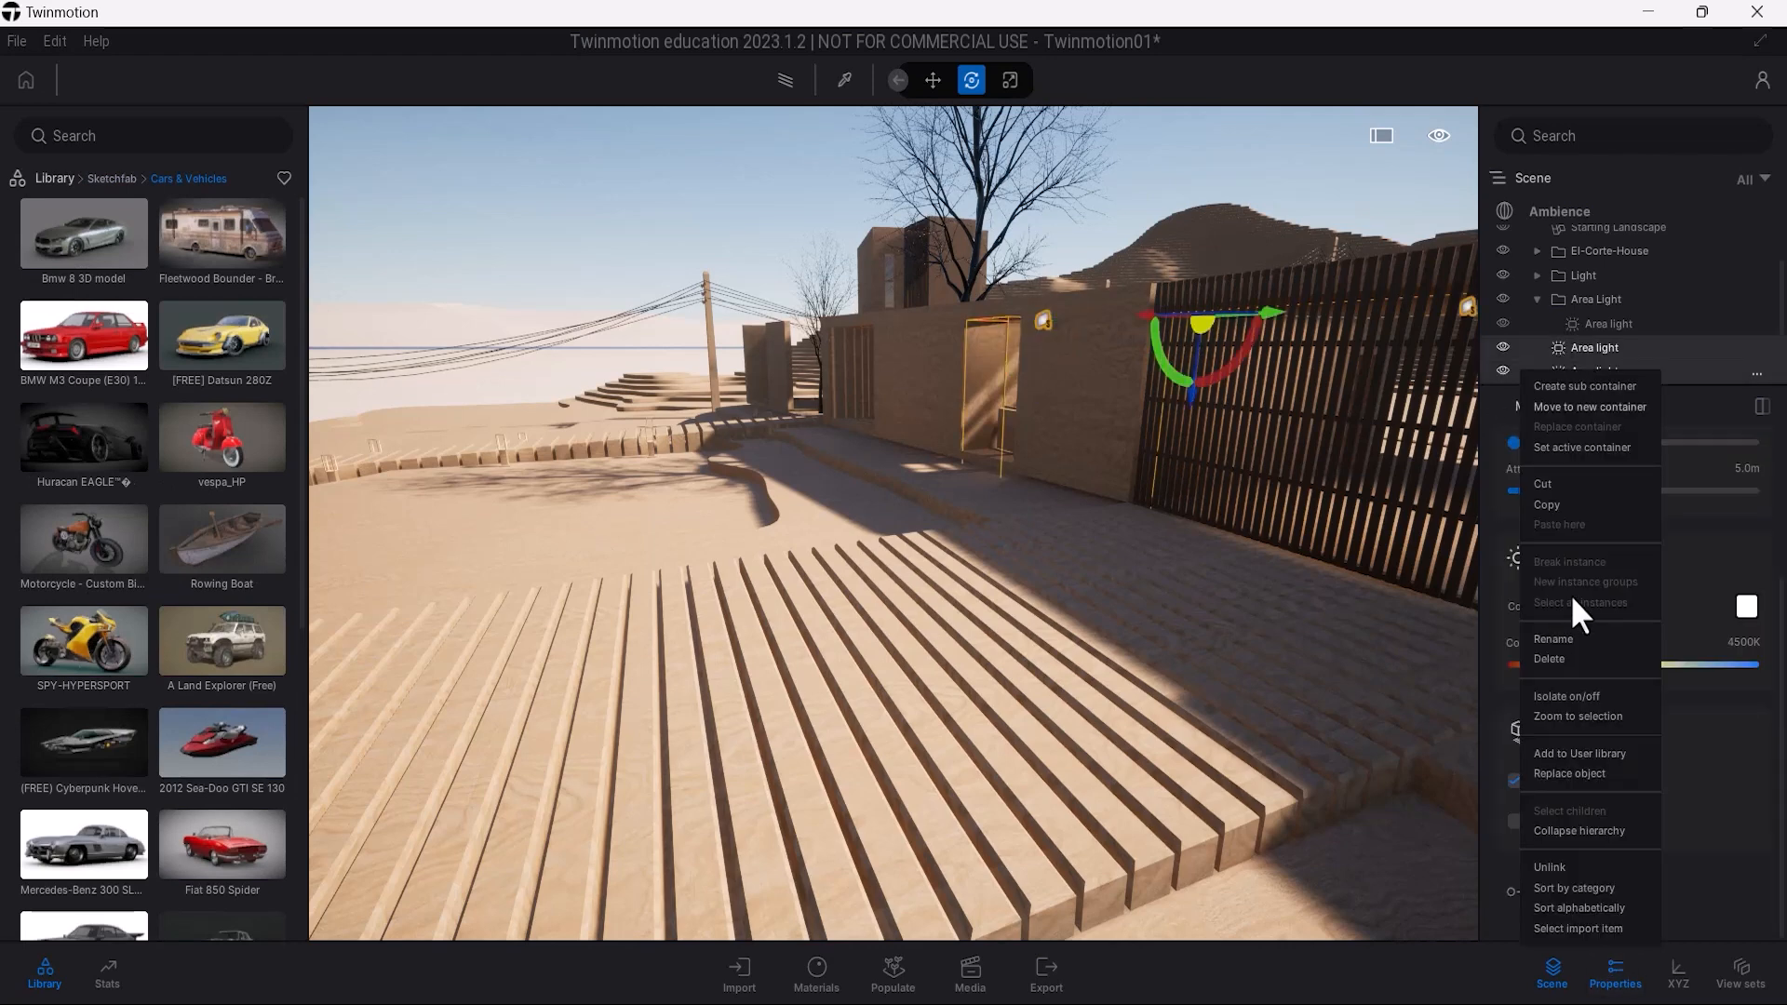
pyautogui.click(1542, 484)
pyautogui.rightClick(1601, 298)
pyautogui.click(1573, 445)
# Place the Sketchfab car model 130 on the slatted driveway and position it in front of the slatted gate.
pyautogui.scroll(-6, 80, 558)
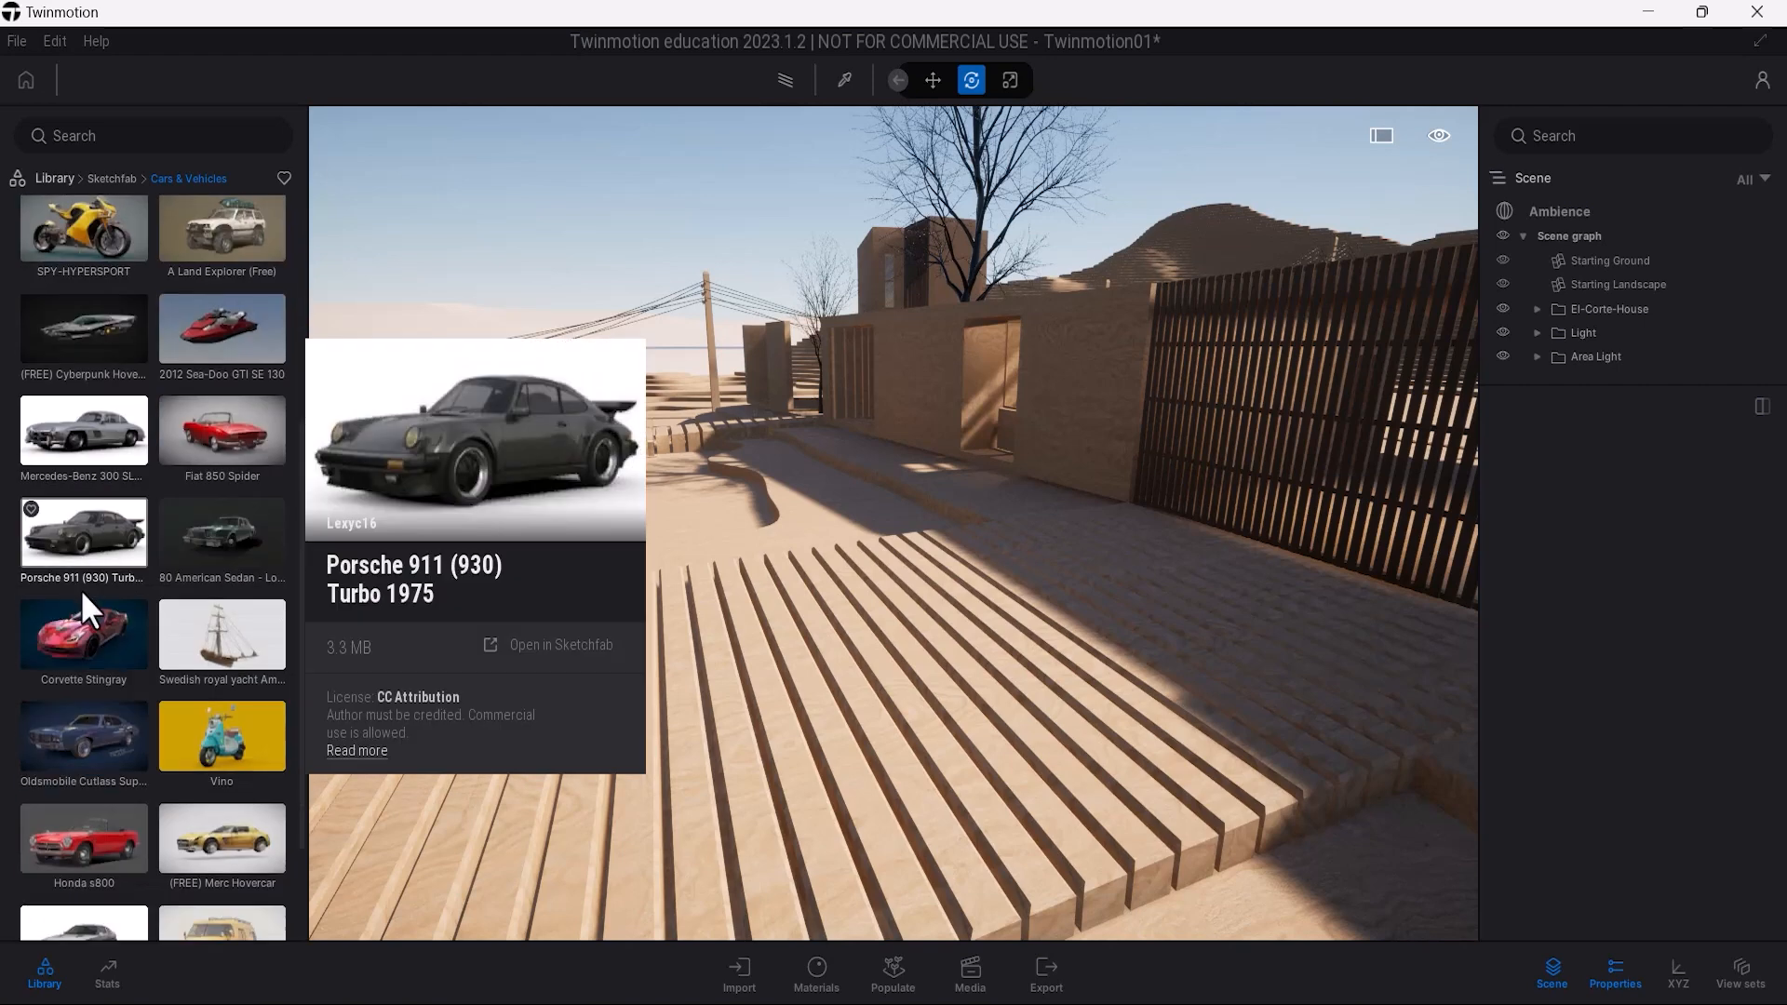
pyautogui.moveTo(59, 769); pyautogui.dragTo(919, 694)
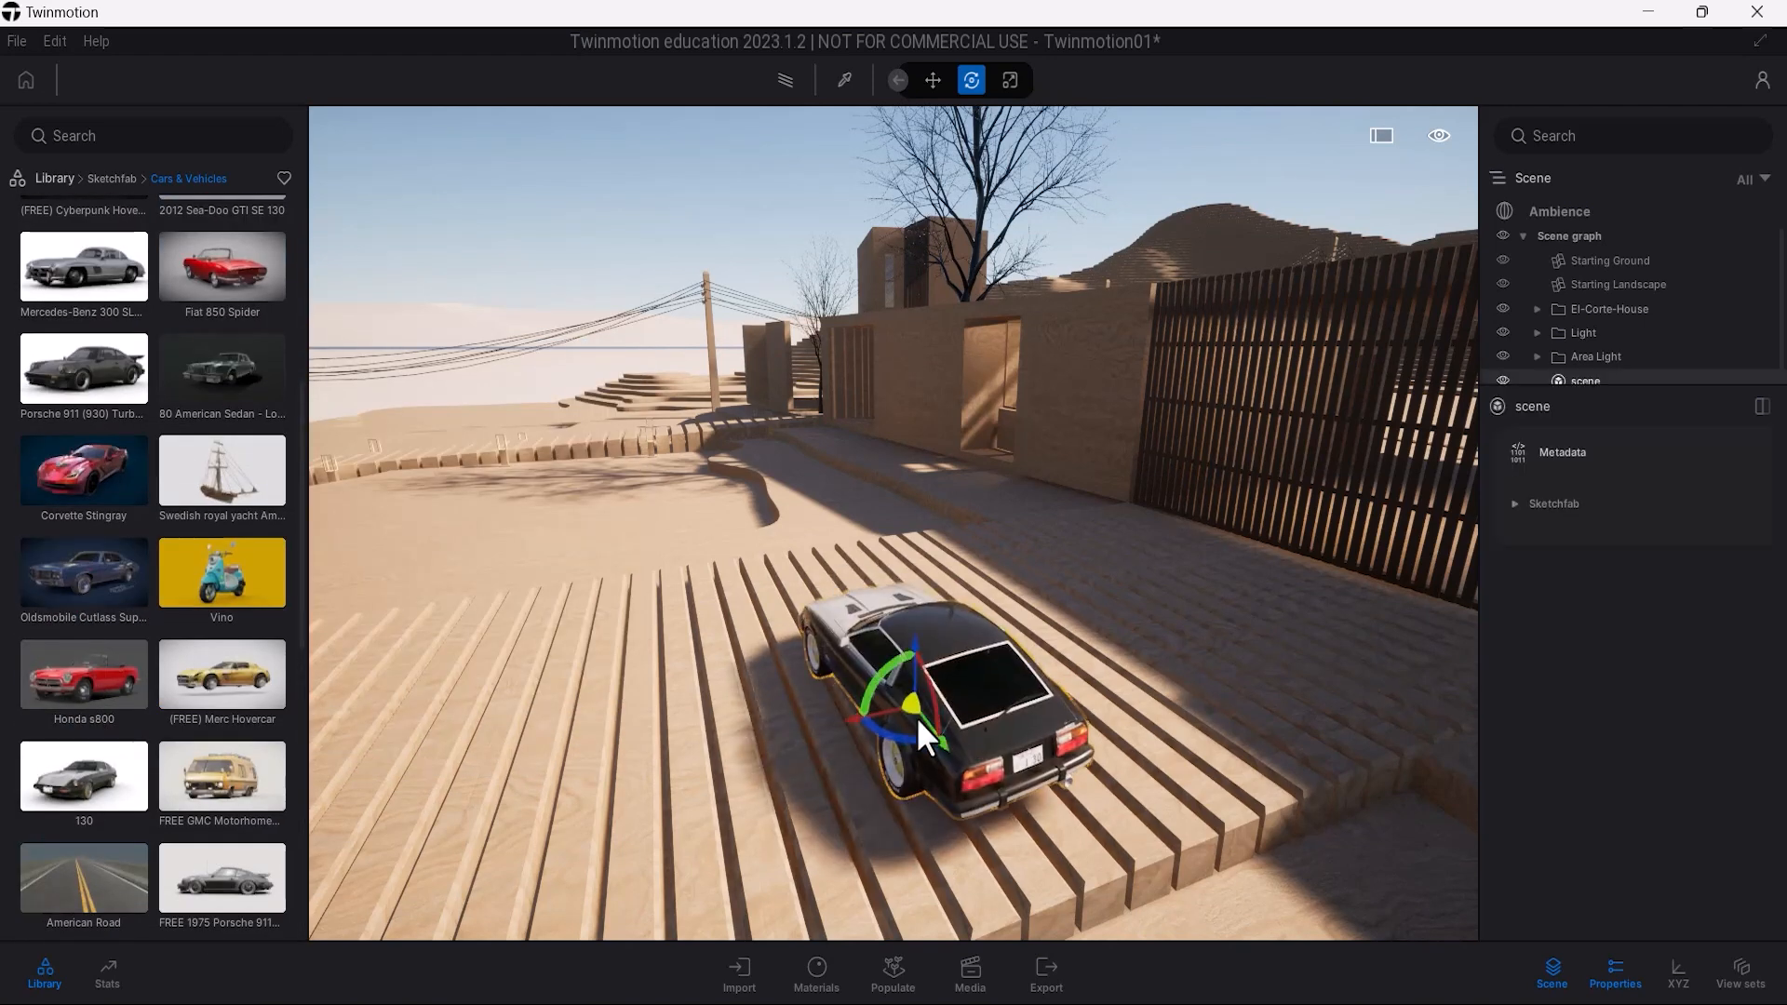
pyautogui.moveTo(822, 742); pyautogui.dragTo(1010, 527)
pyautogui.keyDown('shift'); pyautogui.moveTo(1010, 527); pyautogui.dragTo(1001, 756, button='middle'); pyautogui.keyUp('shift')
pyautogui.moveTo(982, 739); pyautogui.dragTo(994, 774)
pyautogui.moveTo(1076, 763); pyautogui.dragTo(1107, 802, button='right')
pyautogui.moveTo(964, 692)
pyautogui.mouseDown()
pyautogui.moveTo(957, 748)
pyautogui.moveTo(988, 705)
pyautogui.moveTo(991, 722)
pyautogui.moveTo(973, 685)
pyautogui.moveTo(990, 696)
pyautogui.mouseUp()
pyautogui.press('Tab')
pyautogui.press('Tab')
# Try placing the animated human Amir beside the car and undo the placement.
pyautogui.click(44, 177)
pyautogui.click(92, 269)
pyautogui.moveTo(84, 244); pyautogui.dragTo(1005, 678)
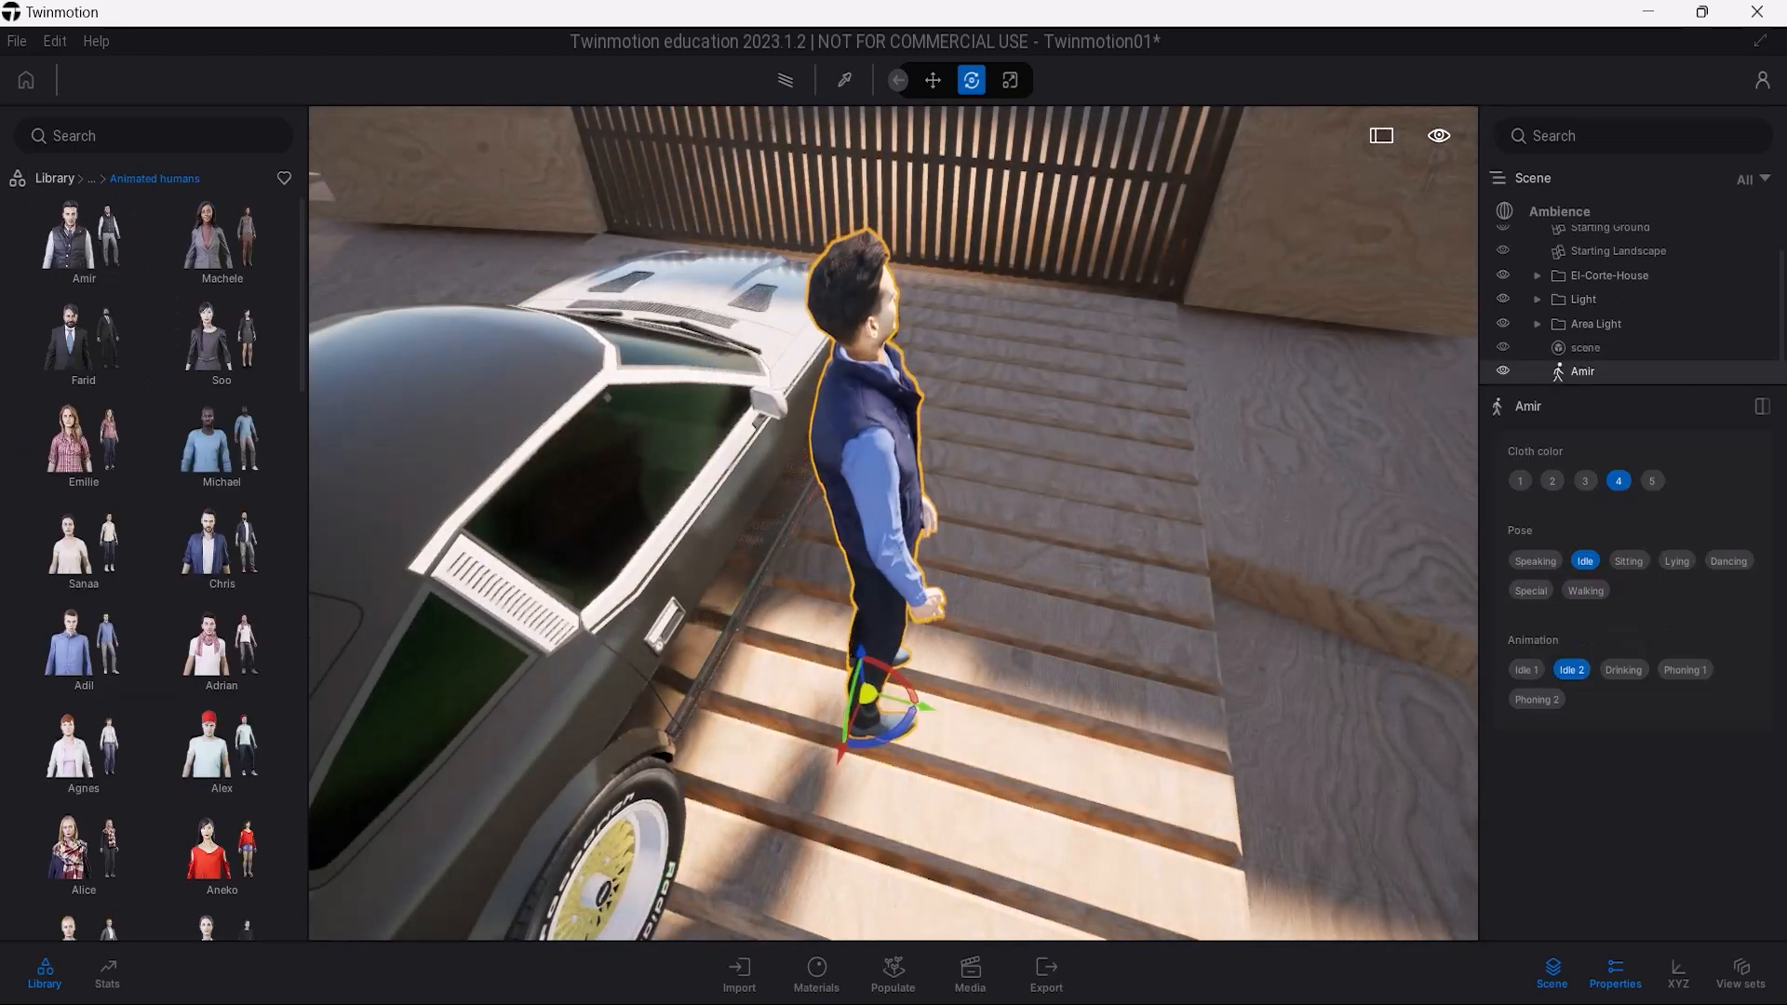
pyautogui.moveTo(969, 826)
pyautogui.mouseDown(button='right')
pyautogui.moveTo(970, 725)
pyautogui.moveTo(970, 826)
pyautogui.mouseUp(button='right')
pyautogui.press('Escape')
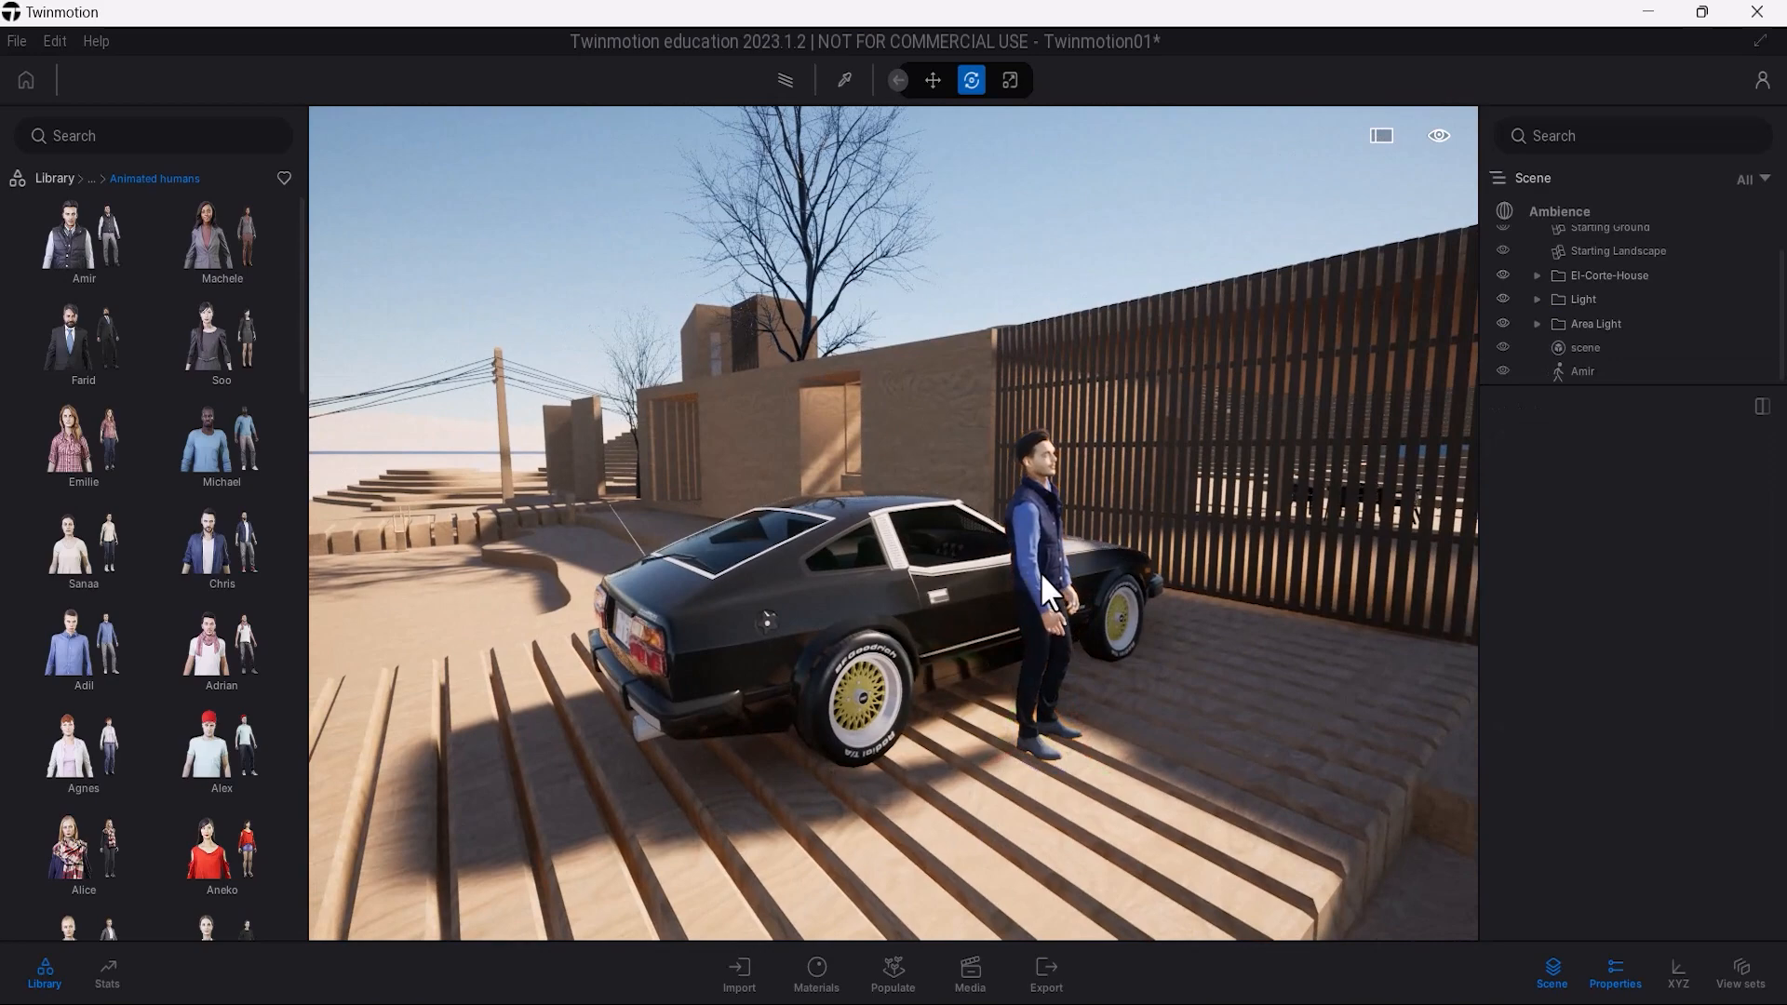
pyautogui.hotkey('ctrl', 'z')
# Apply the Plywood material from the Megascans wood board surfaces to the car's body.
pyautogui.click(54, 177)
pyautogui.click(206, 456)
pyautogui.click(65, 367)
pyautogui.click(227, 248)
pyautogui.click(93, 256)
pyautogui.moveTo(96, 265); pyautogui.dragTo(759, 653)
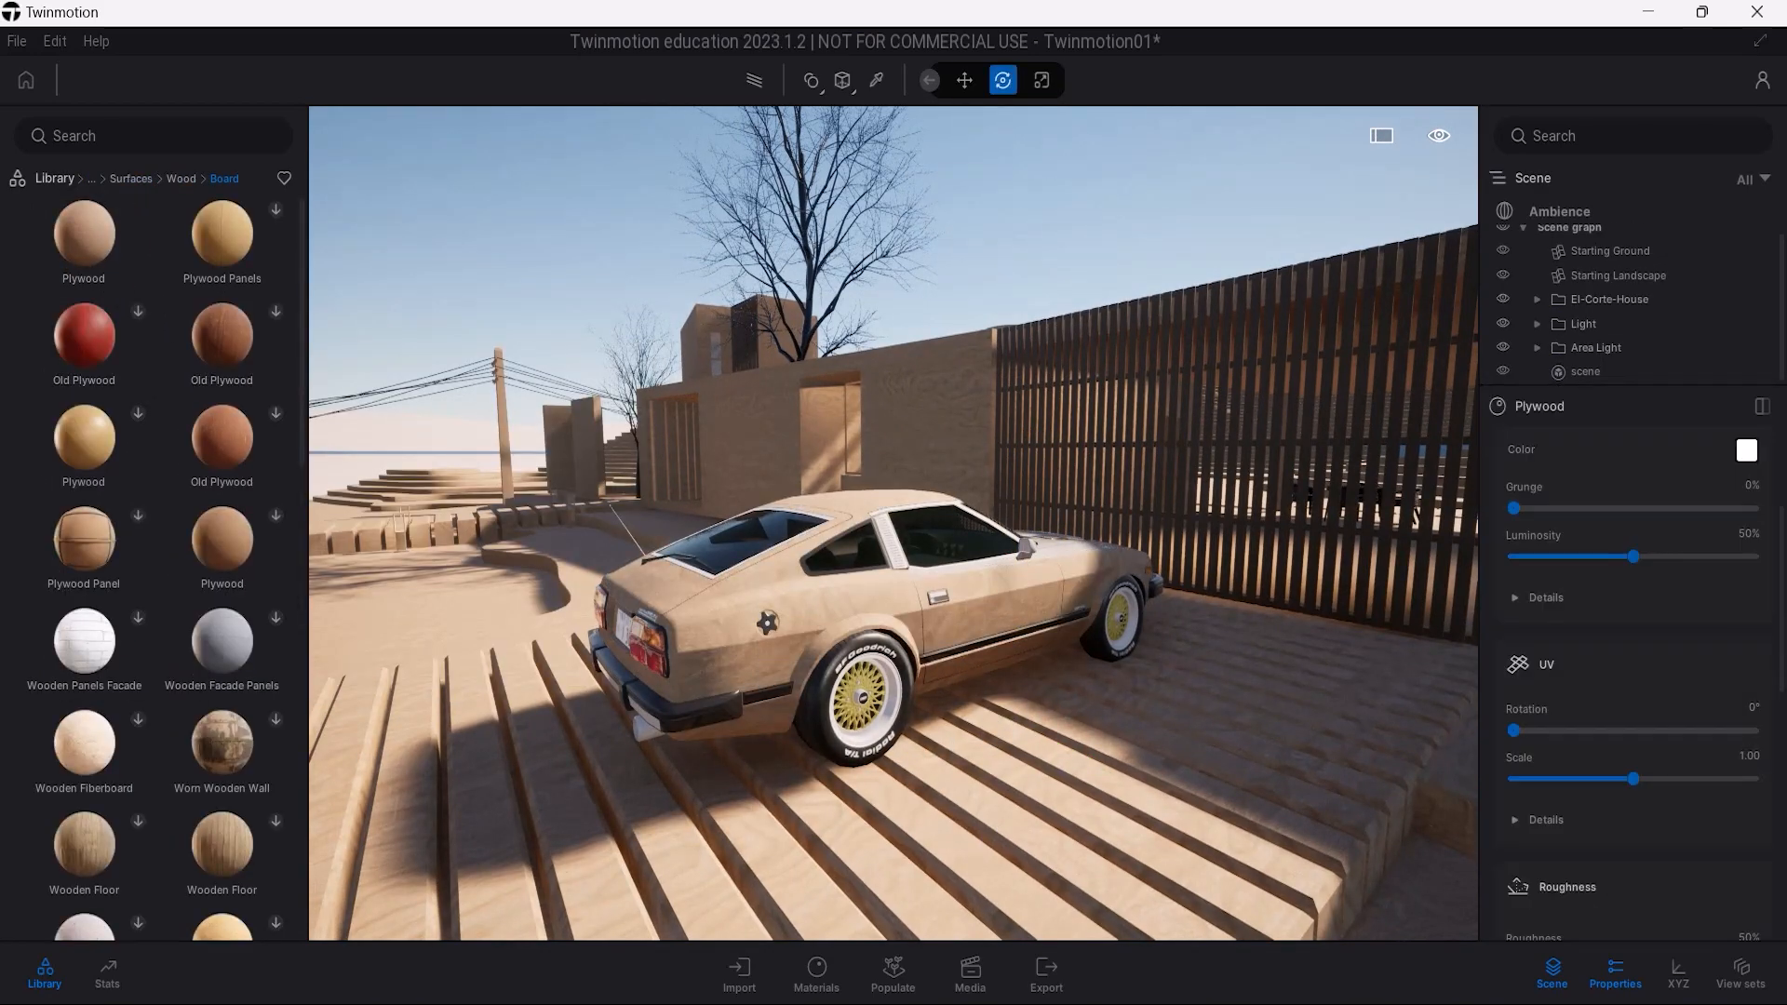
# Set the color of the car body's Plywood material to the light grey-beige CEC9BE.
pyautogui.scroll(5, 822, 690)
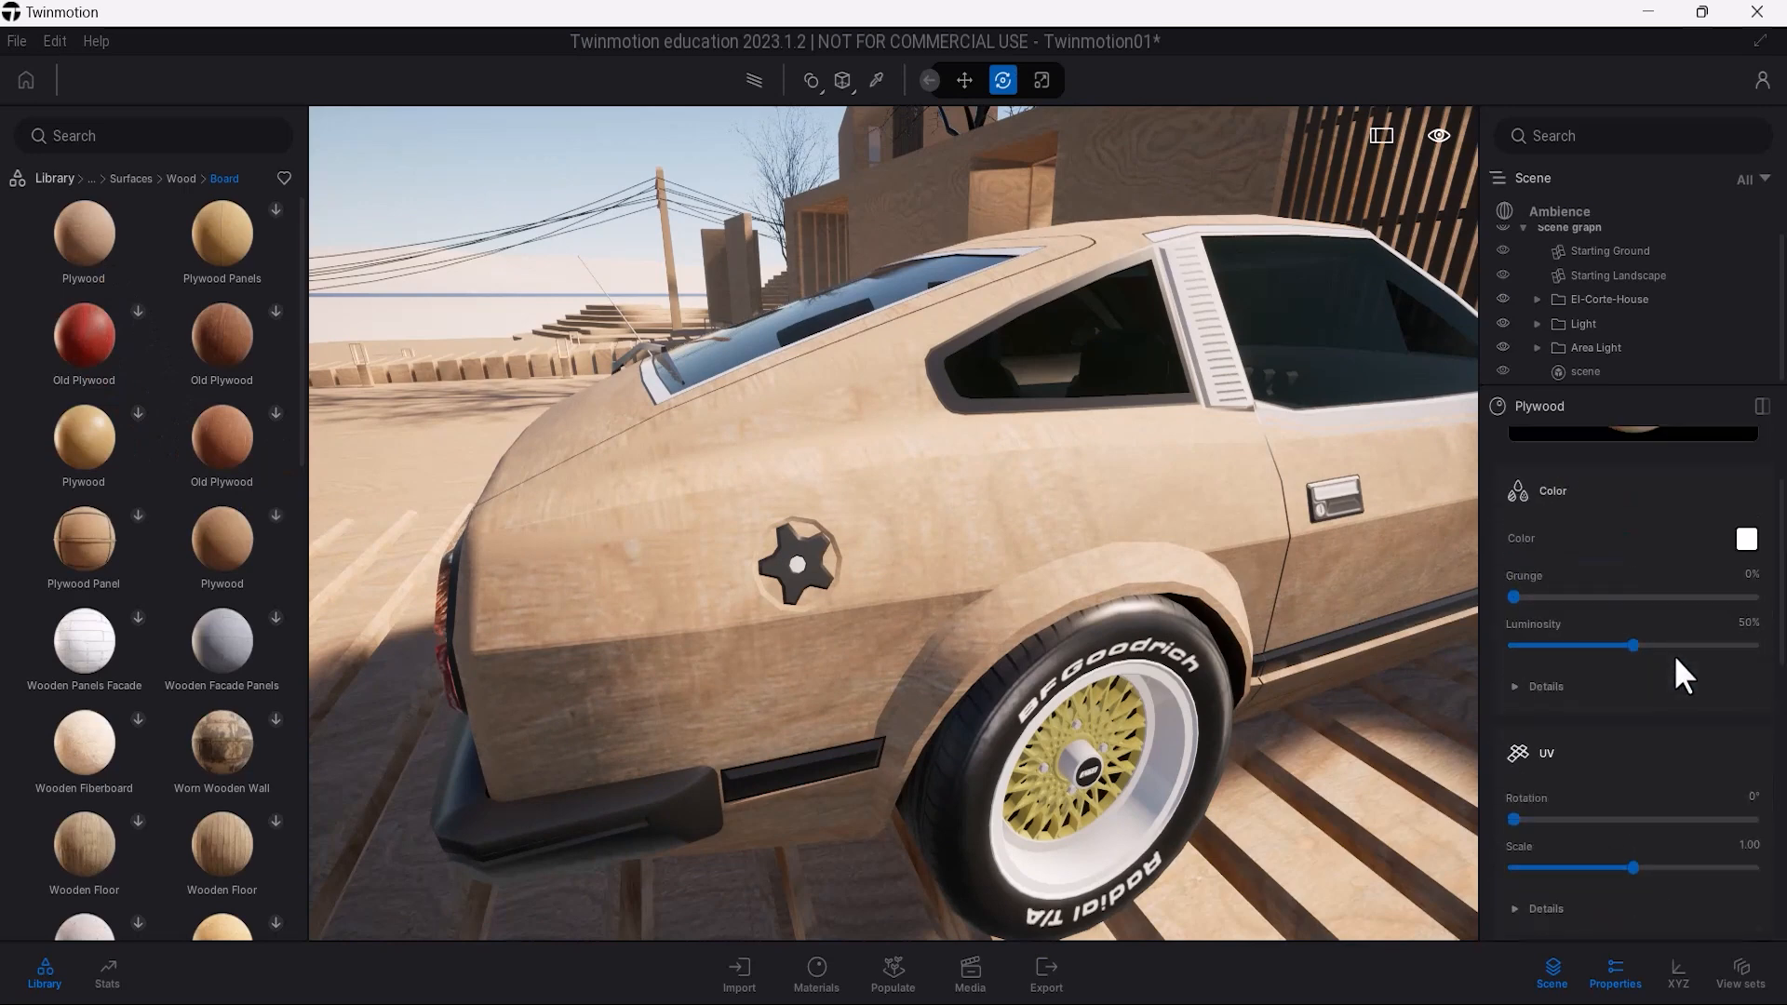
pyautogui.scroll(1, 1677, 659)
pyautogui.click(1745, 539)
pyautogui.moveTo(869, 345); pyautogui.dragTo(869, 356)
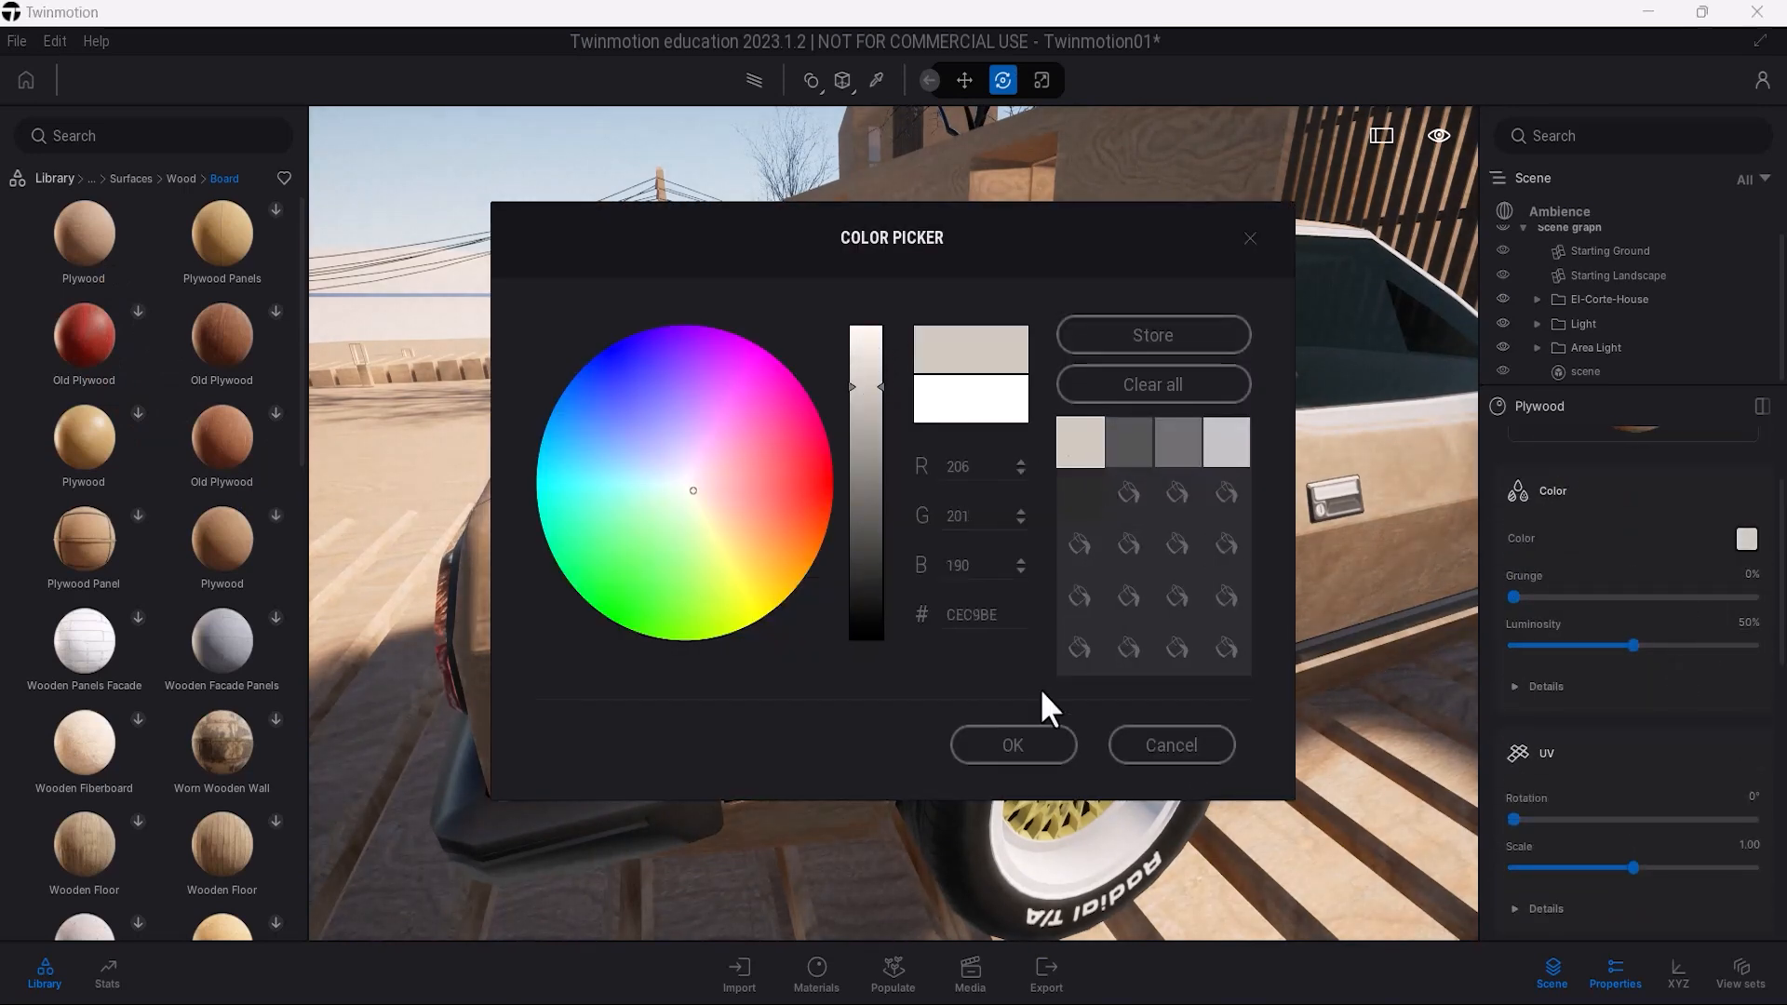
pyautogui.click(1016, 742)
# Apply the Plywood material to the car's louvred pillar panel and other trim parts, and adjust its color.
pyautogui.moveTo(101, 249); pyautogui.dragTo(808, 572)
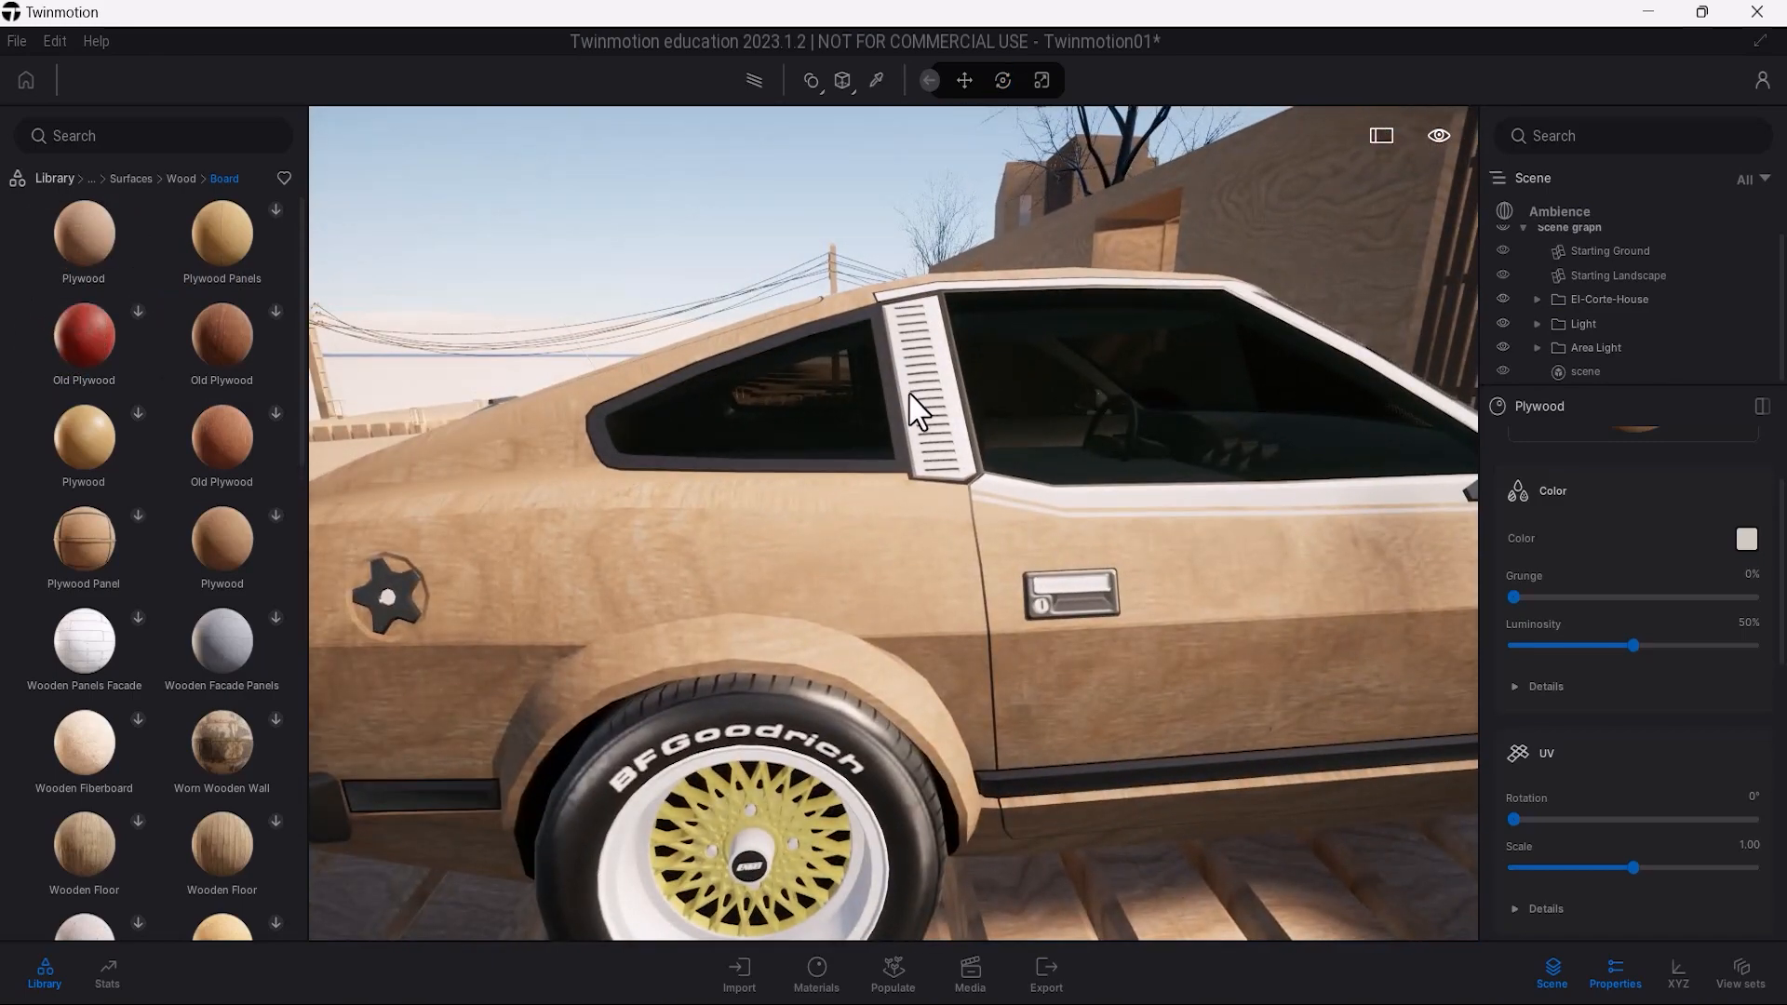
pyautogui.moveTo(909, 393); pyautogui.dragTo(908, 410)
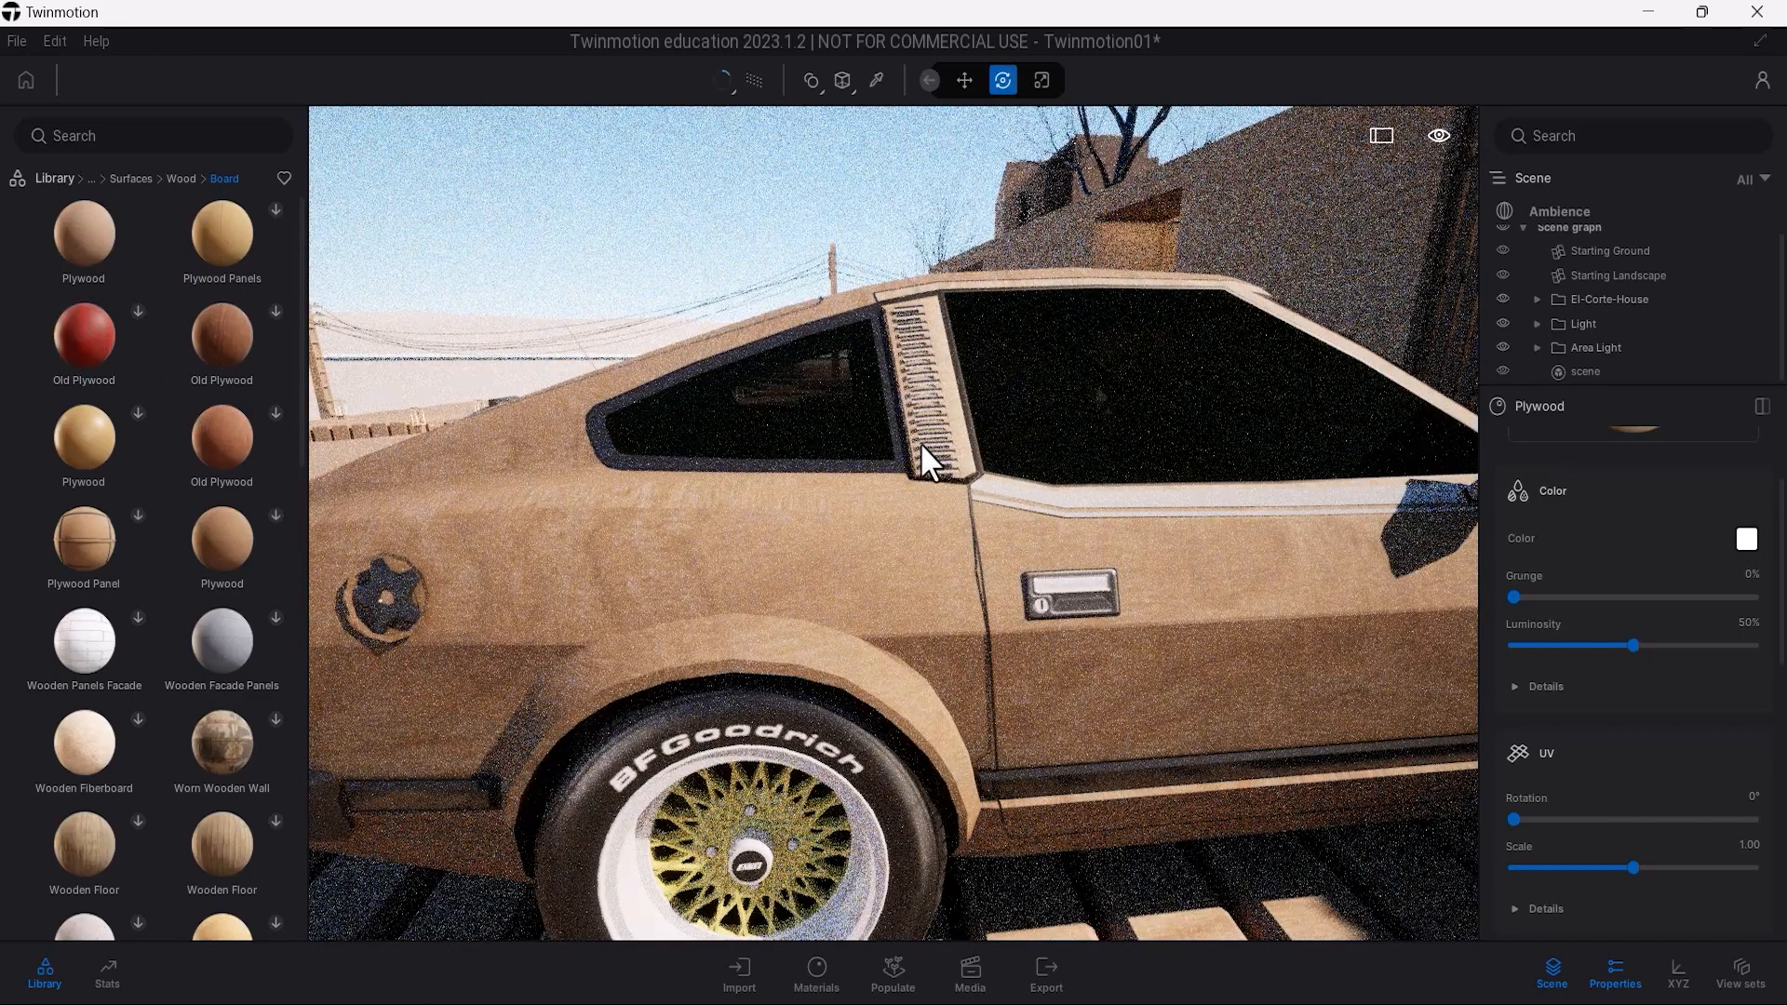
pyautogui.click(1746, 540)
pyautogui.click(1011, 746)
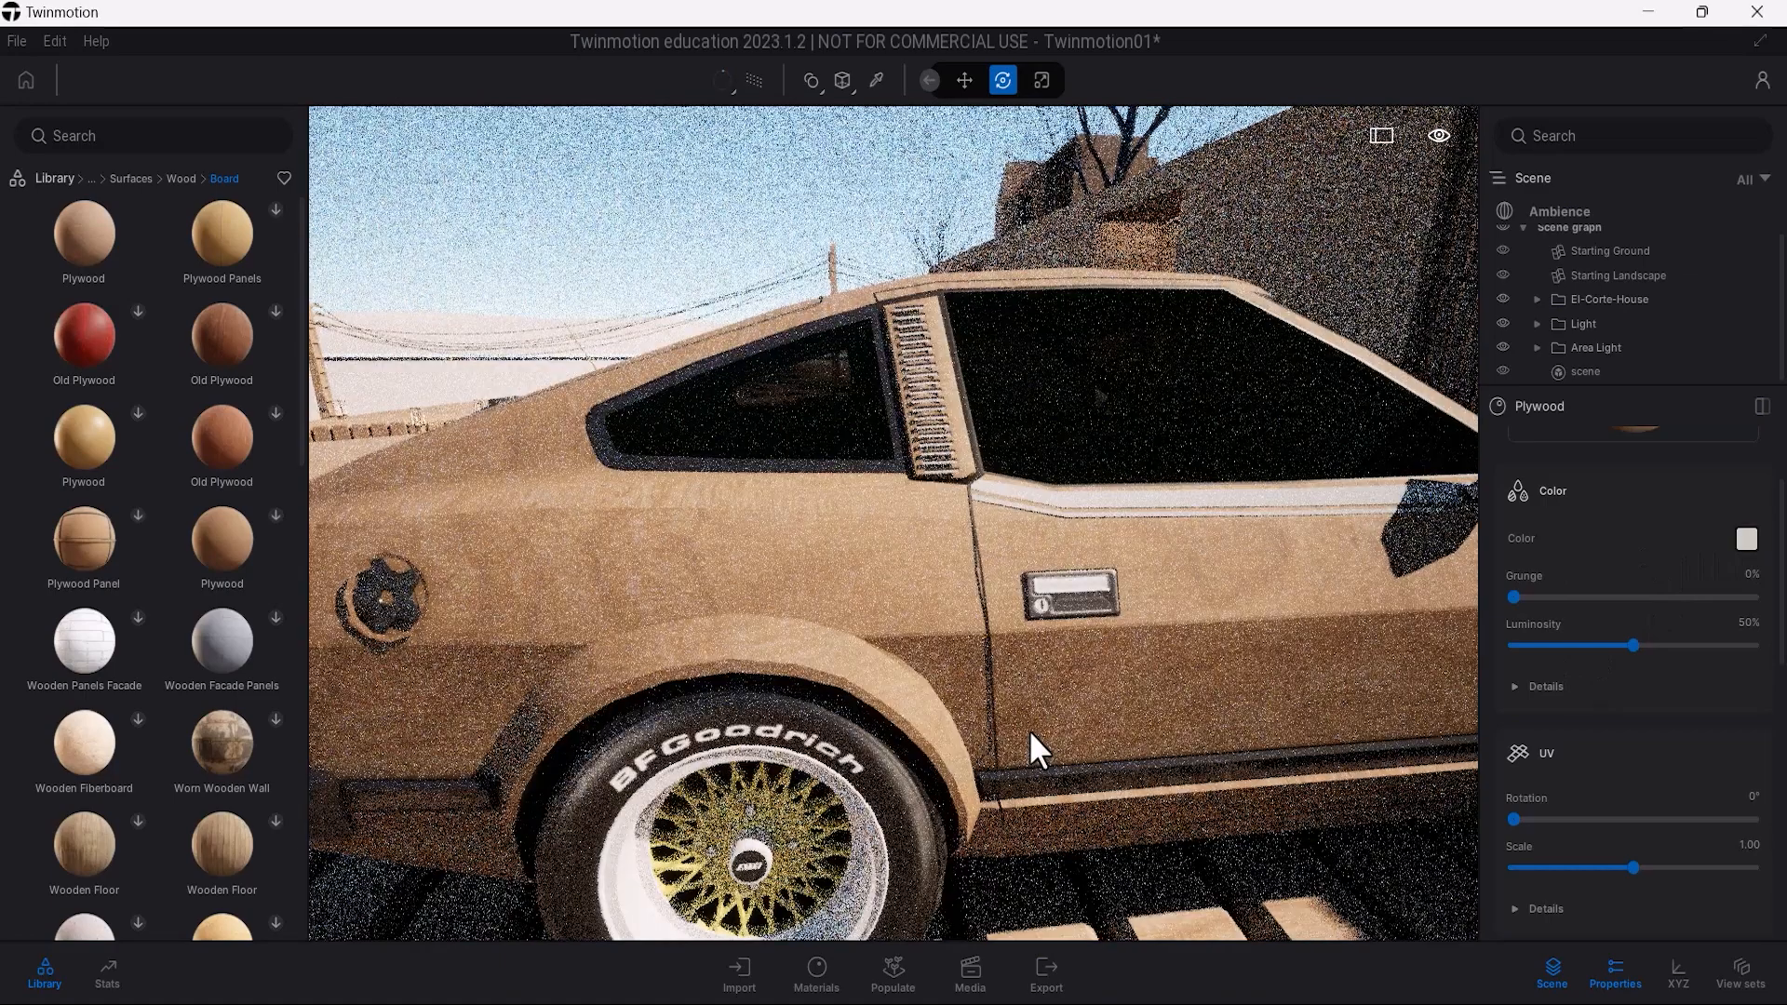
pyautogui.press('Escape')
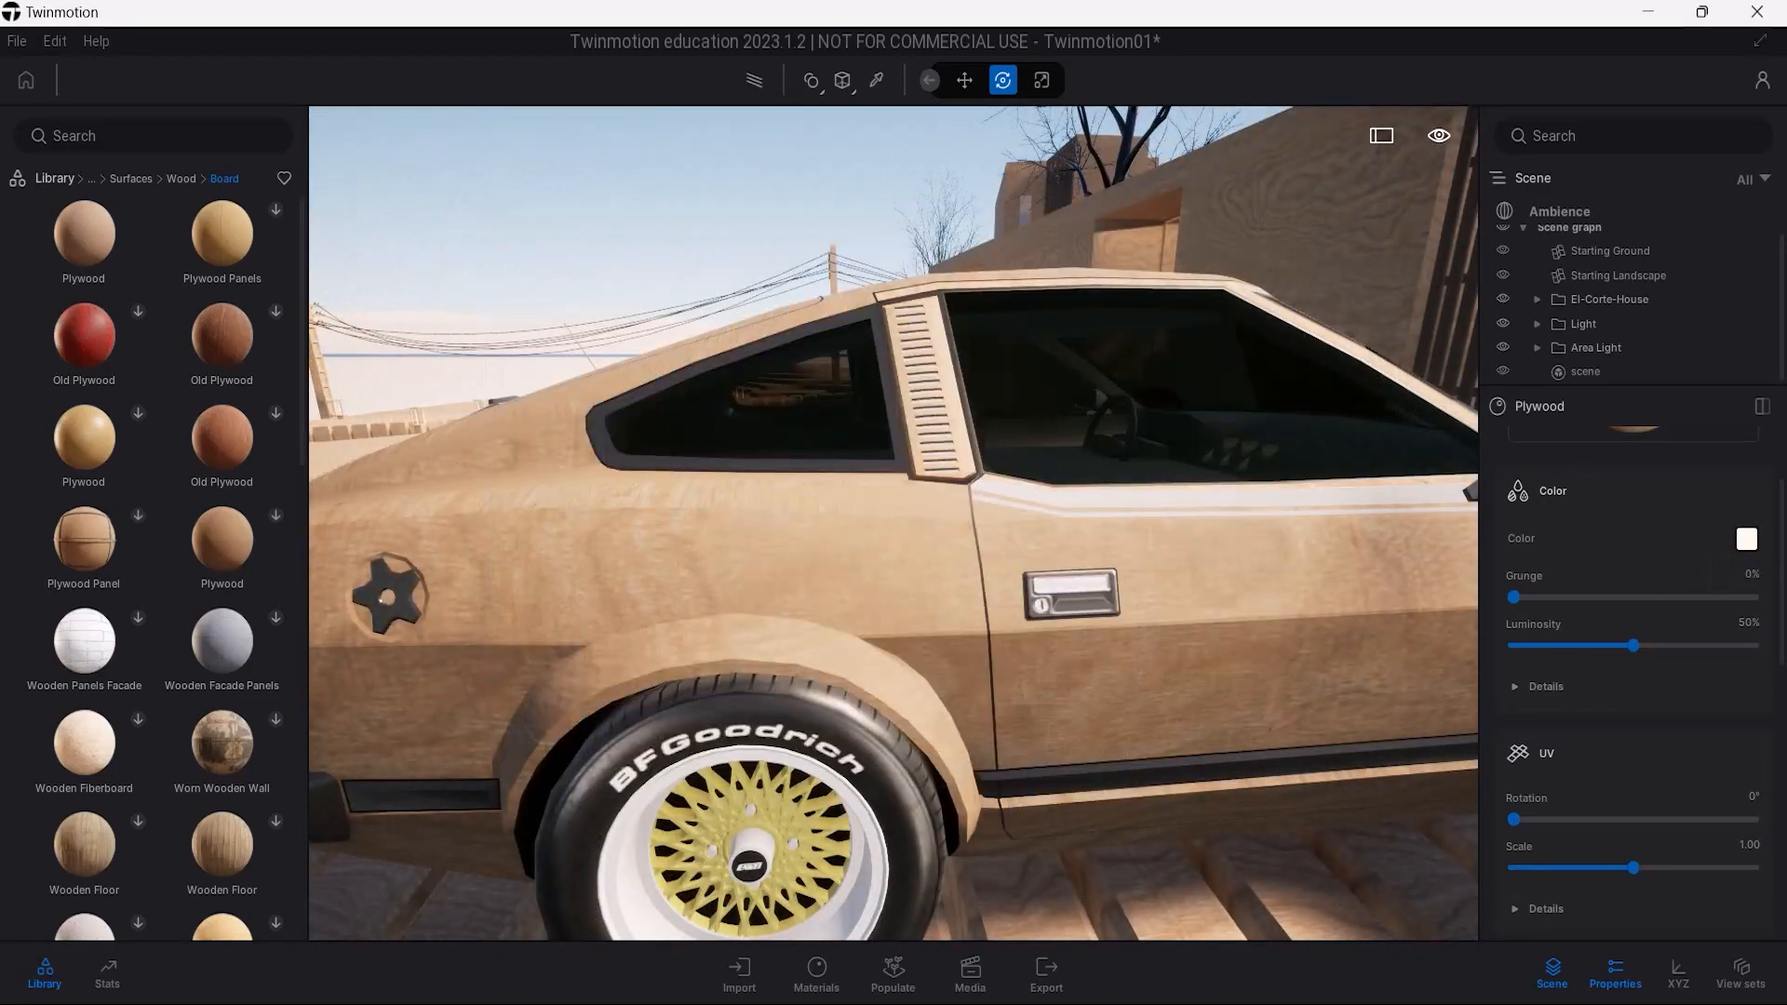
pyautogui.click(1746, 538)
pyautogui.press('Escape')
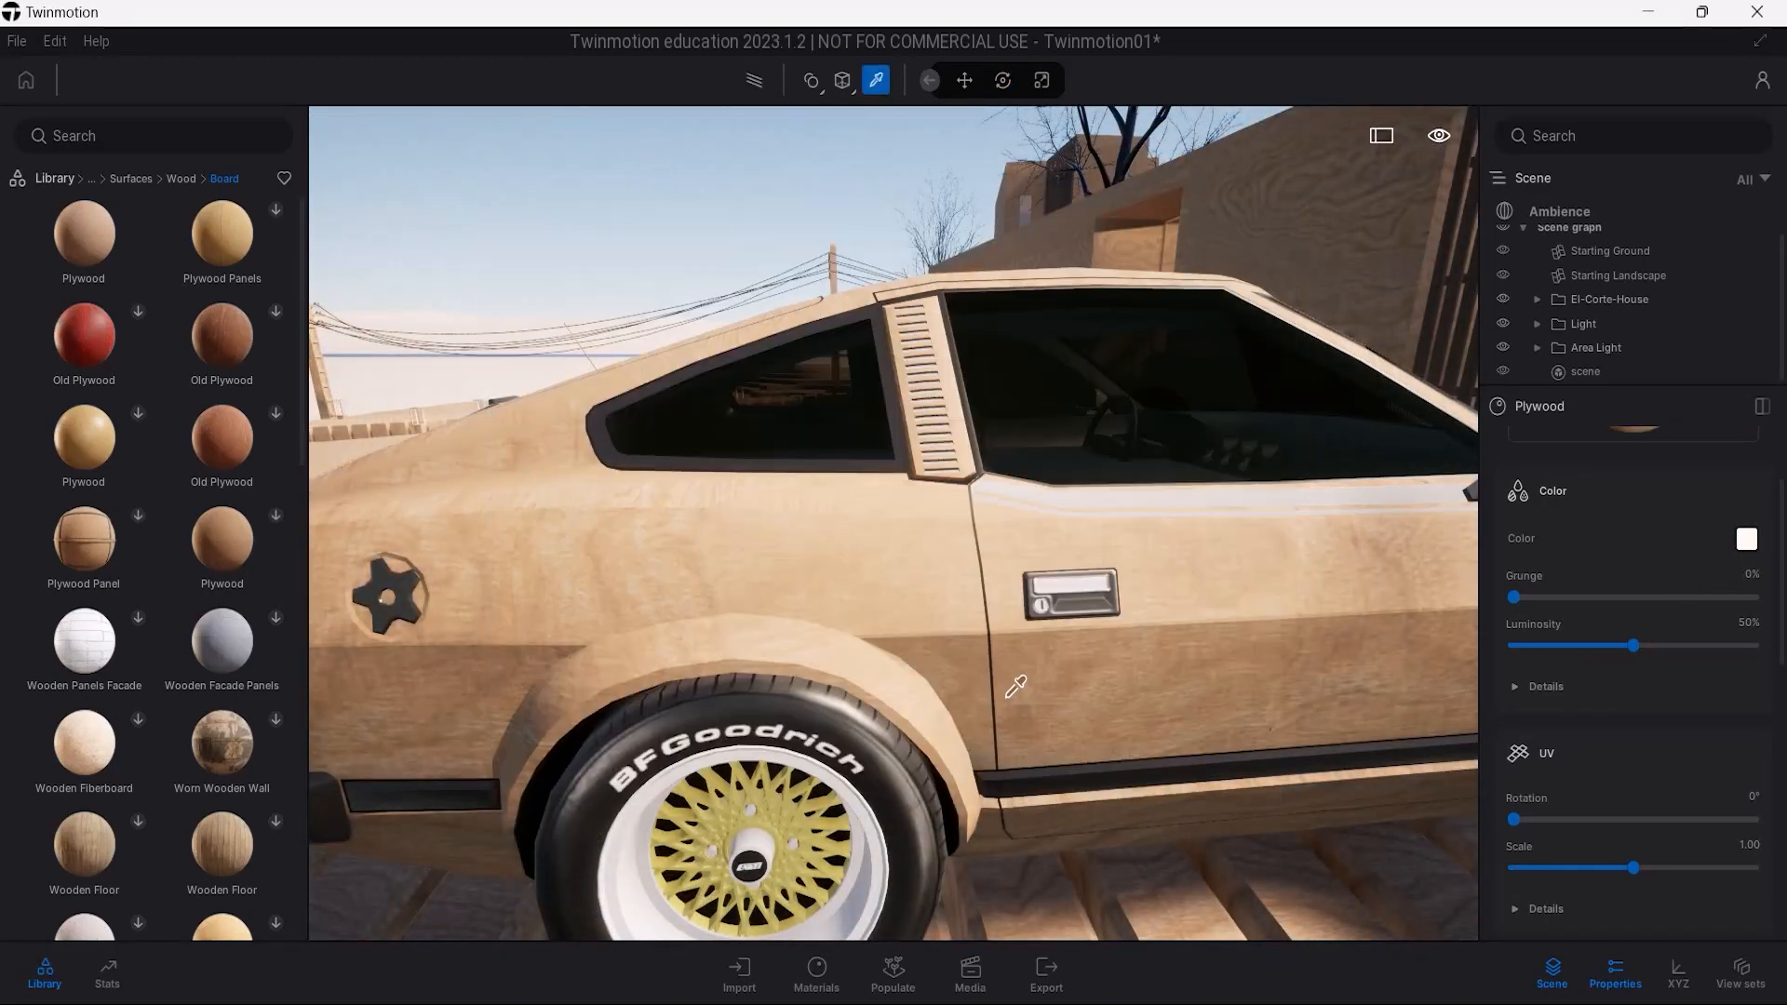
pyautogui.moveTo(642, 841); pyautogui.dragTo(834, 763, button='right')
pyautogui.moveTo(84, 233); pyautogui.dragTo(840, 585)
# Apply a material from the Materials library to another part of the car and reduce its texture scale.
pyautogui.scroll(-2, 841, 585)
pyautogui.click(56, 186)
pyautogui.click(69, 281)
pyautogui.click(68, 281)
pyautogui.moveTo(75, 260); pyautogui.dragTo(1102, 251)
pyautogui.moveTo(1634, 797); pyautogui.dragTo(1524, 797)
# Apply the Autumn pattern glass material to the pool's water surface.
pyautogui.scroll(-6, 1070, 648)
pyautogui.moveTo(1091, 635); pyautogui.dragTo(1238, 642, button='right')
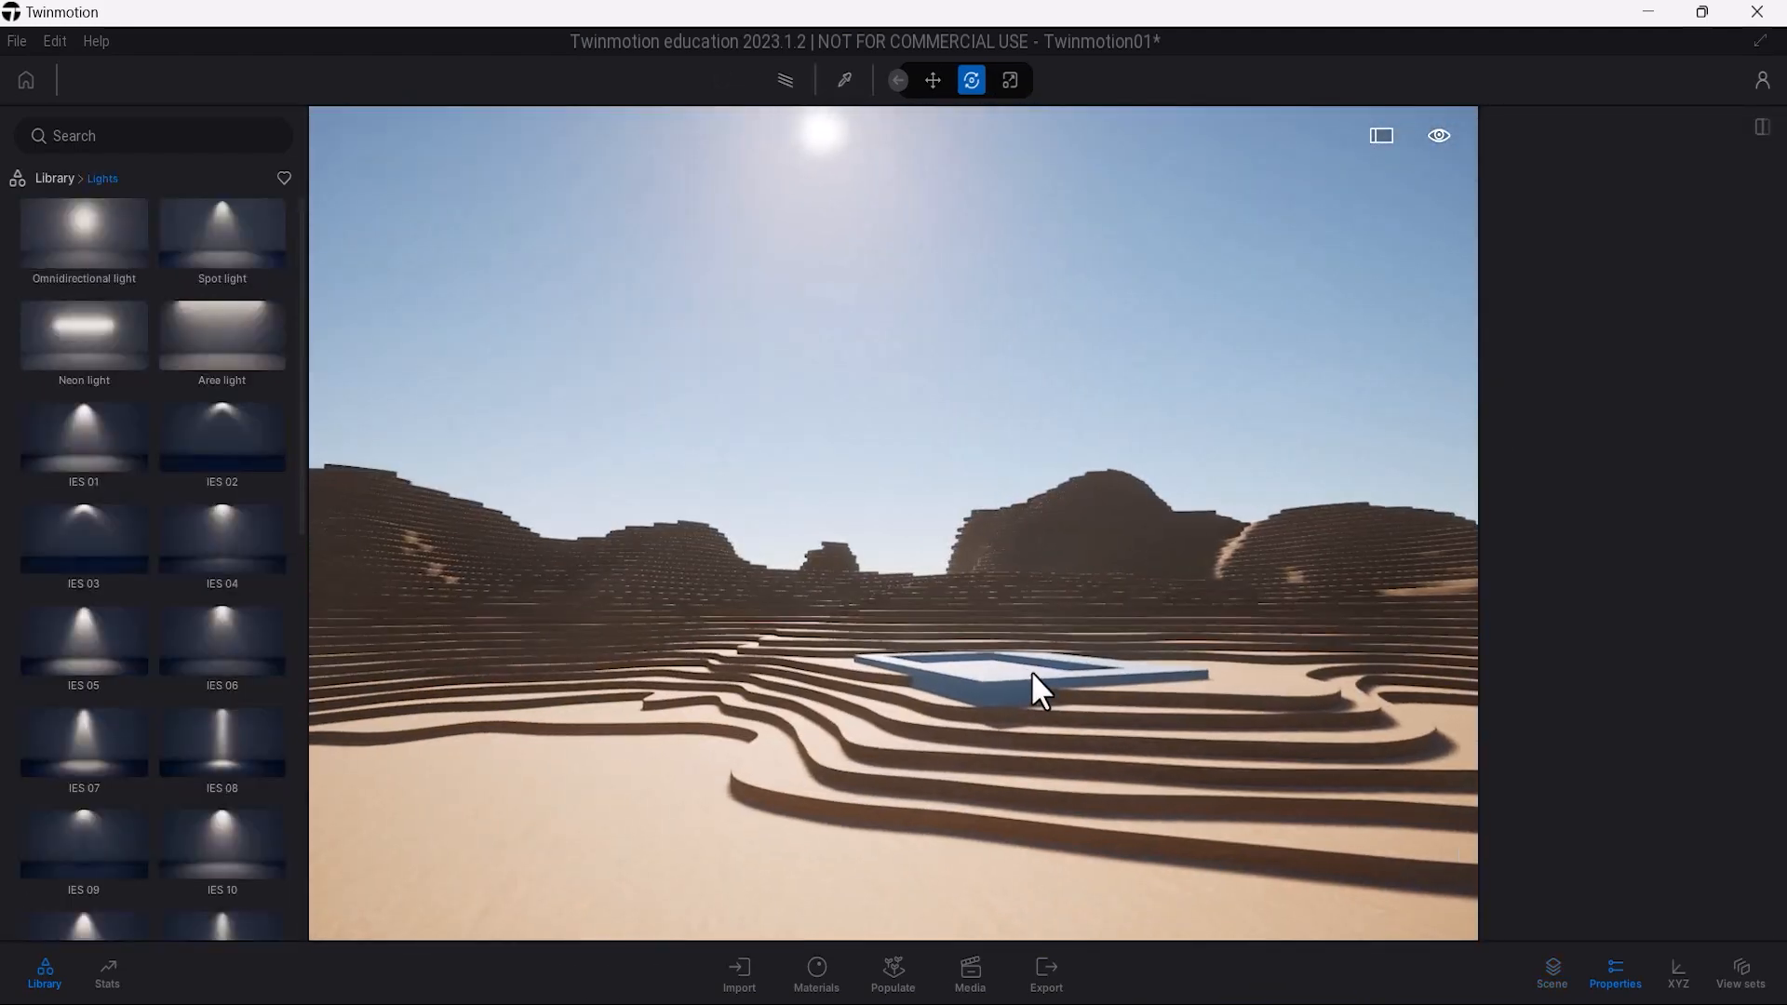
pyautogui.moveTo(1033, 686); pyautogui.dragTo(1070, 686, button='right')
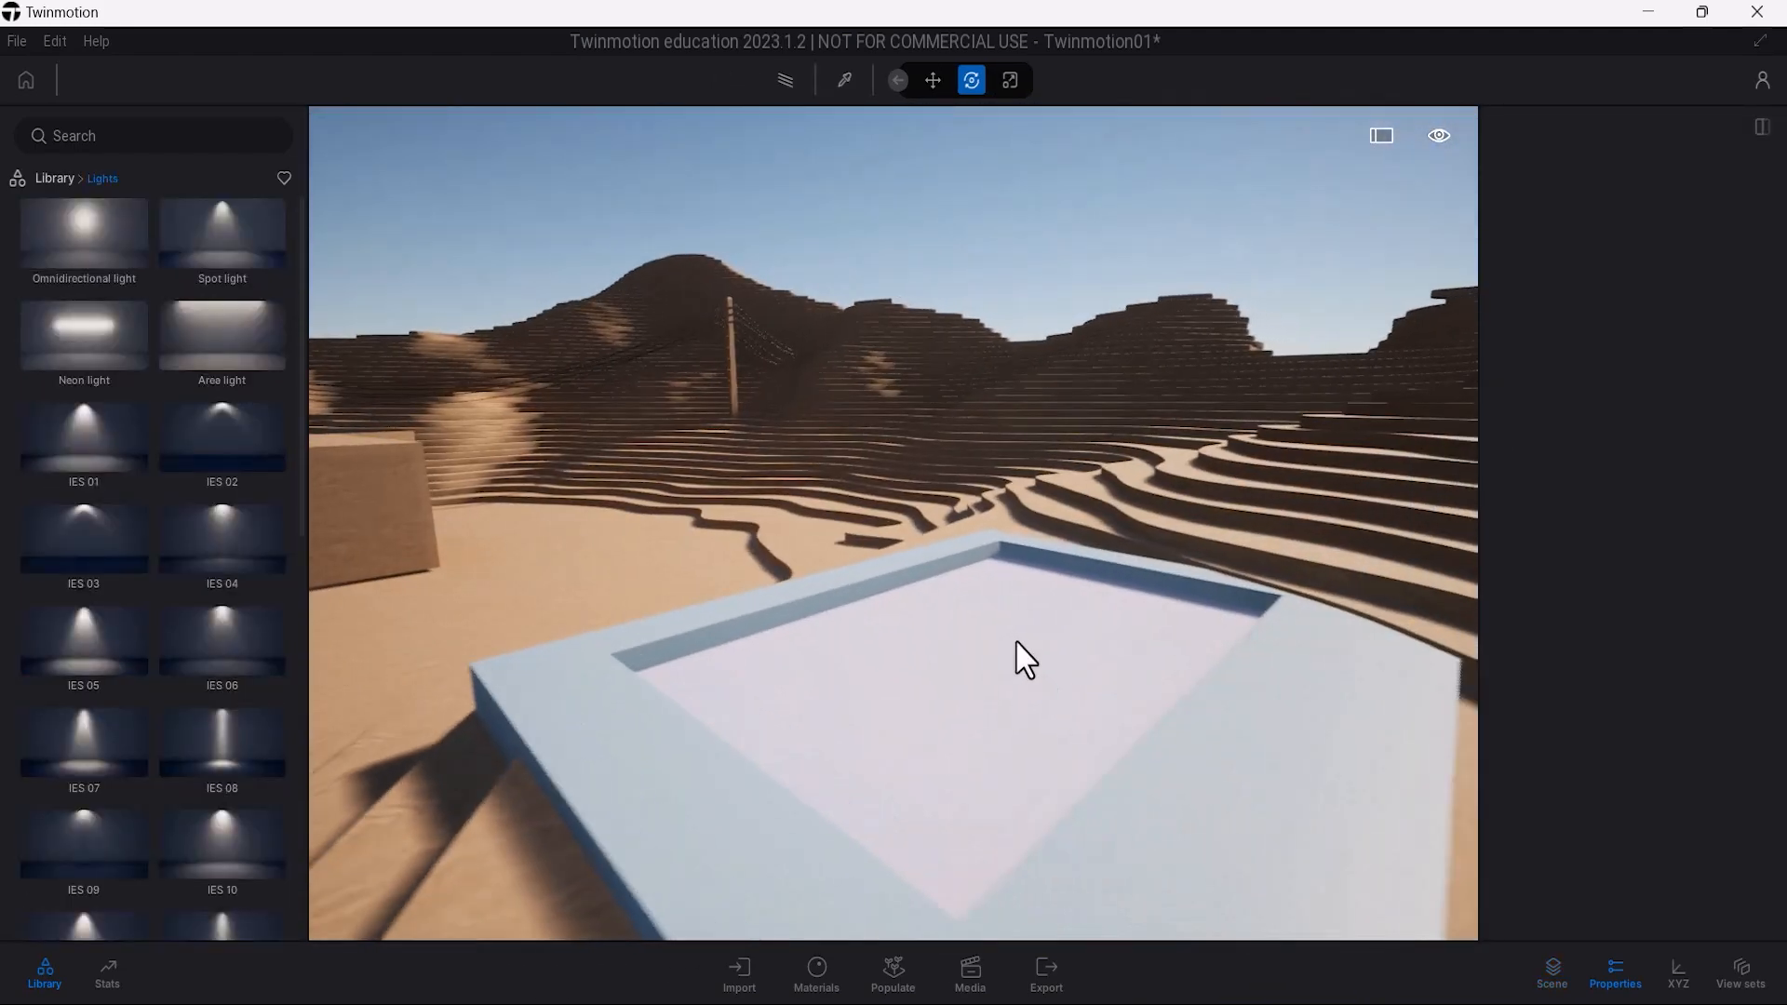
pyautogui.click(44, 178)
pyautogui.click(82, 250)
pyautogui.click(186, 253)
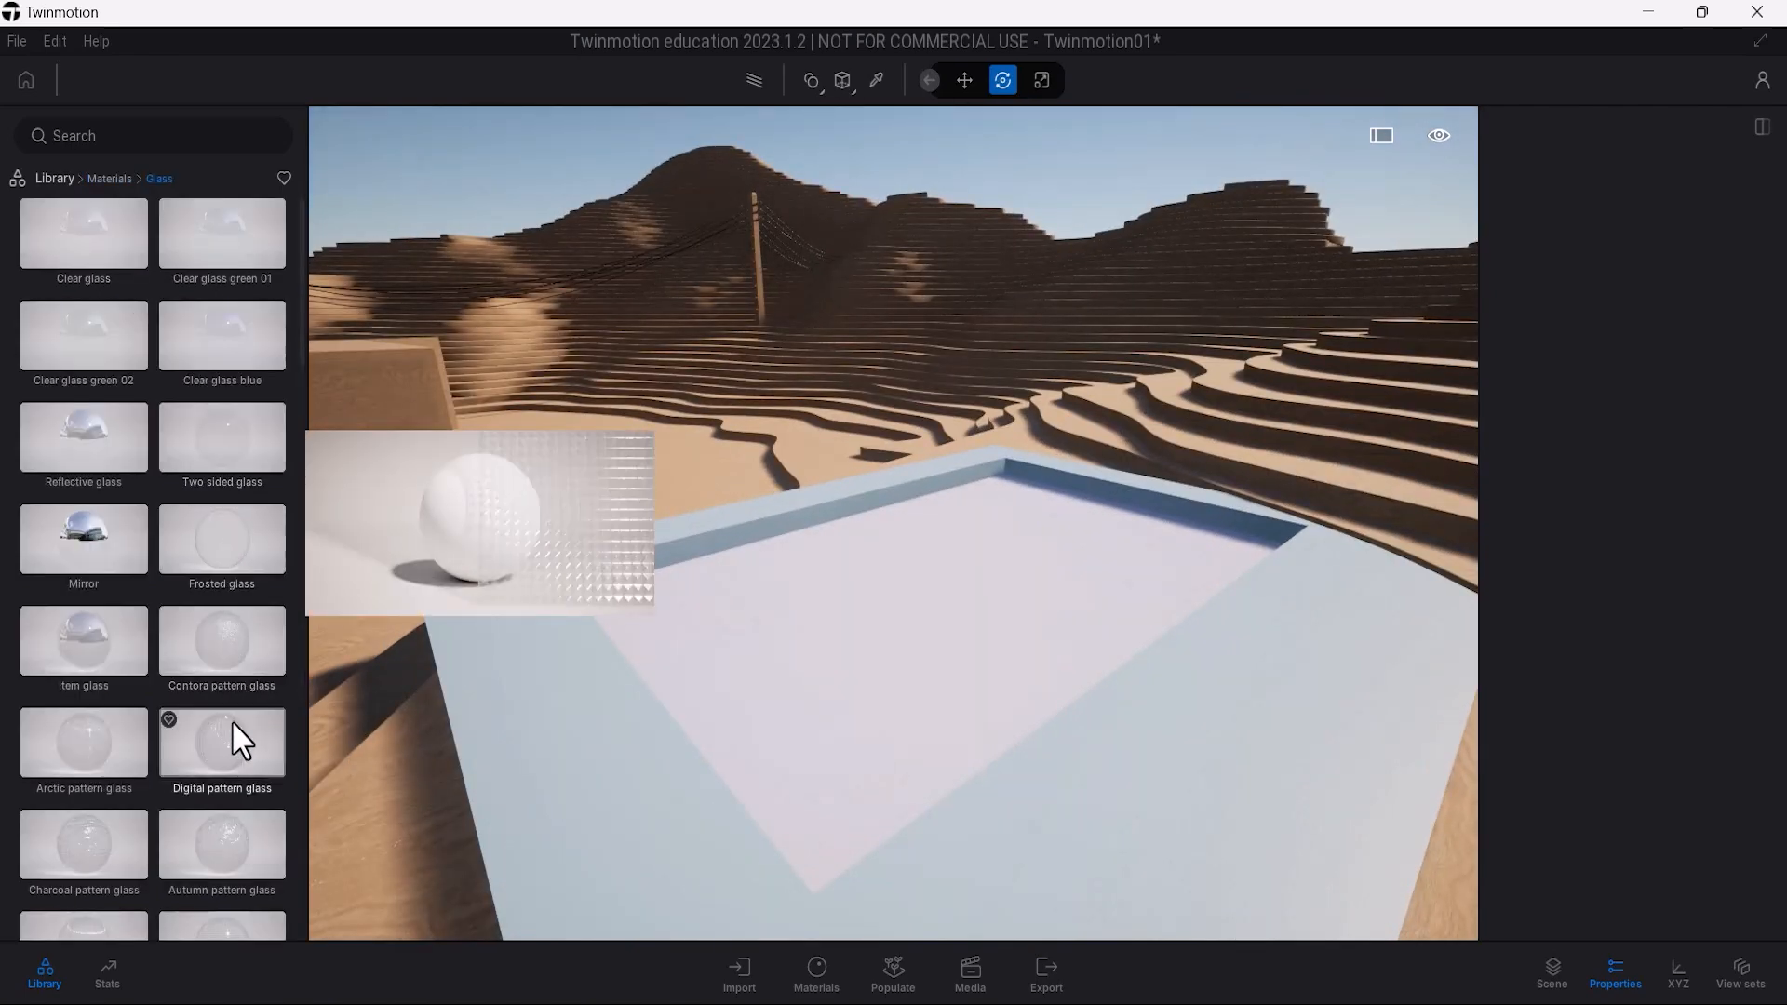
pyautogui.moveTo(232, 845); pyautogui.dragTo(941, 658)
# Set the opacity of the pool's Autumn pattern glass to 73% and tint it dark blue.
pyautogui.moveTo(986, 605); pyautogui.dragTo(1008, 679, button='right')
pyautogui.scroll(2, 1070, 588)
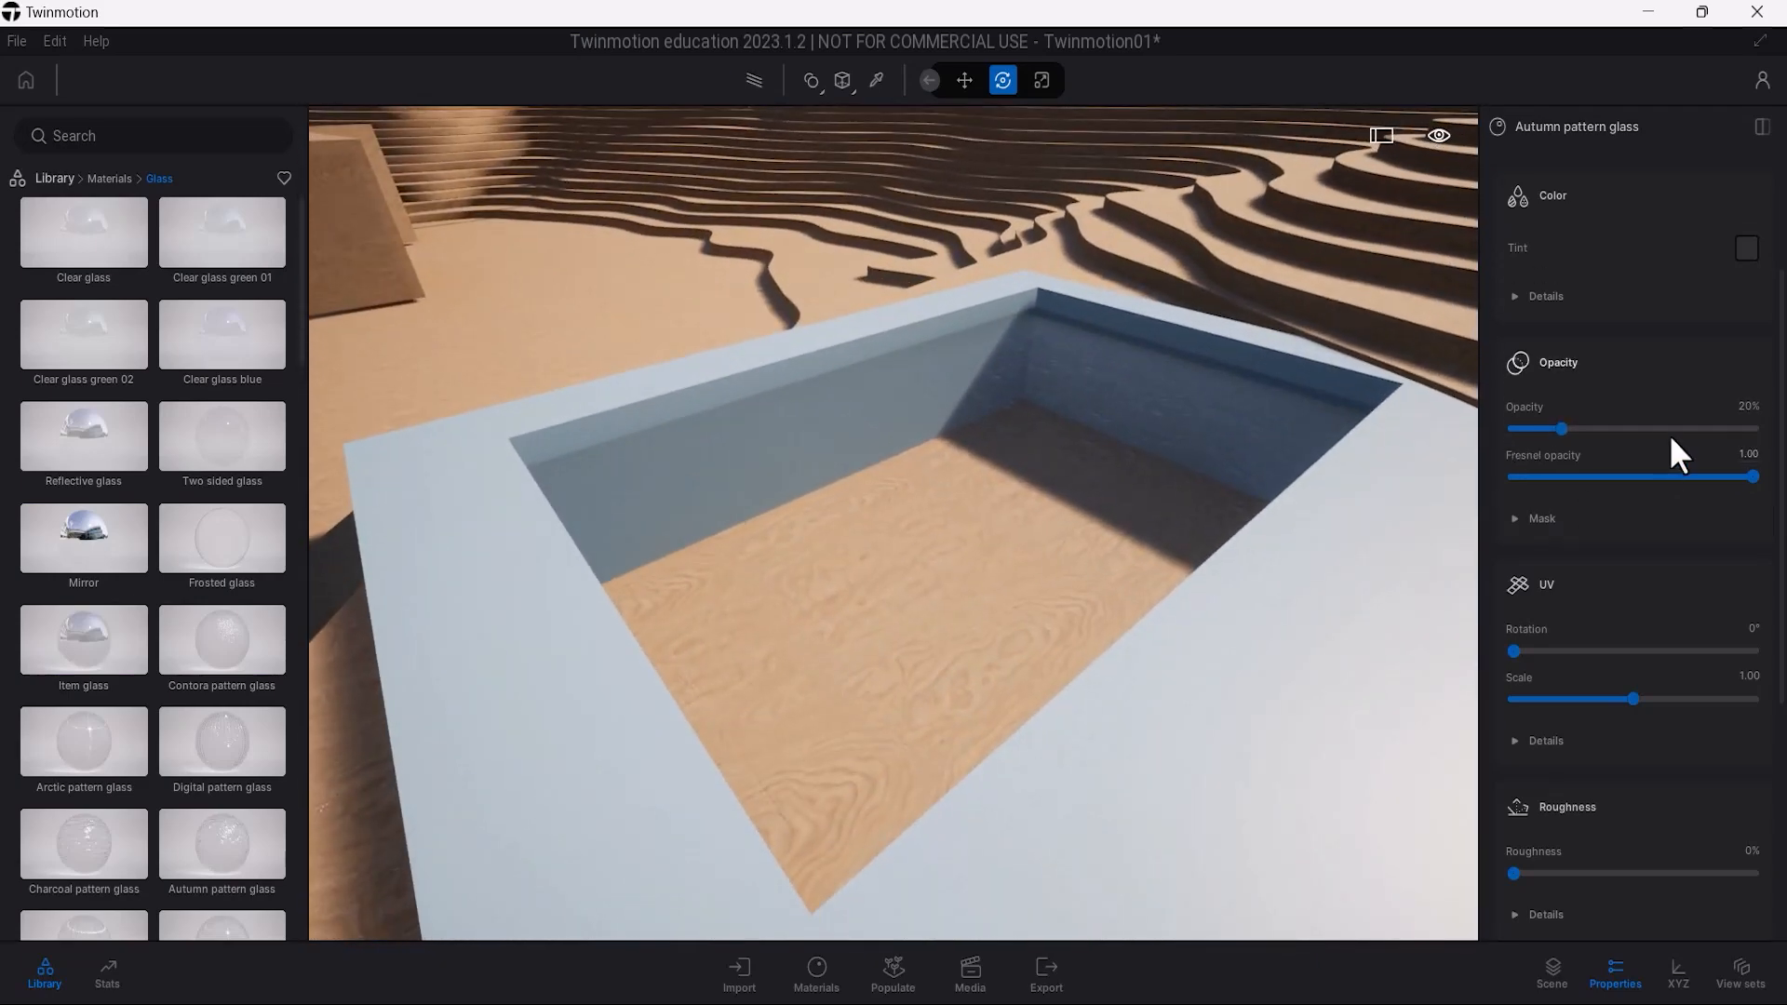
pyautogui.click(1747, 247)
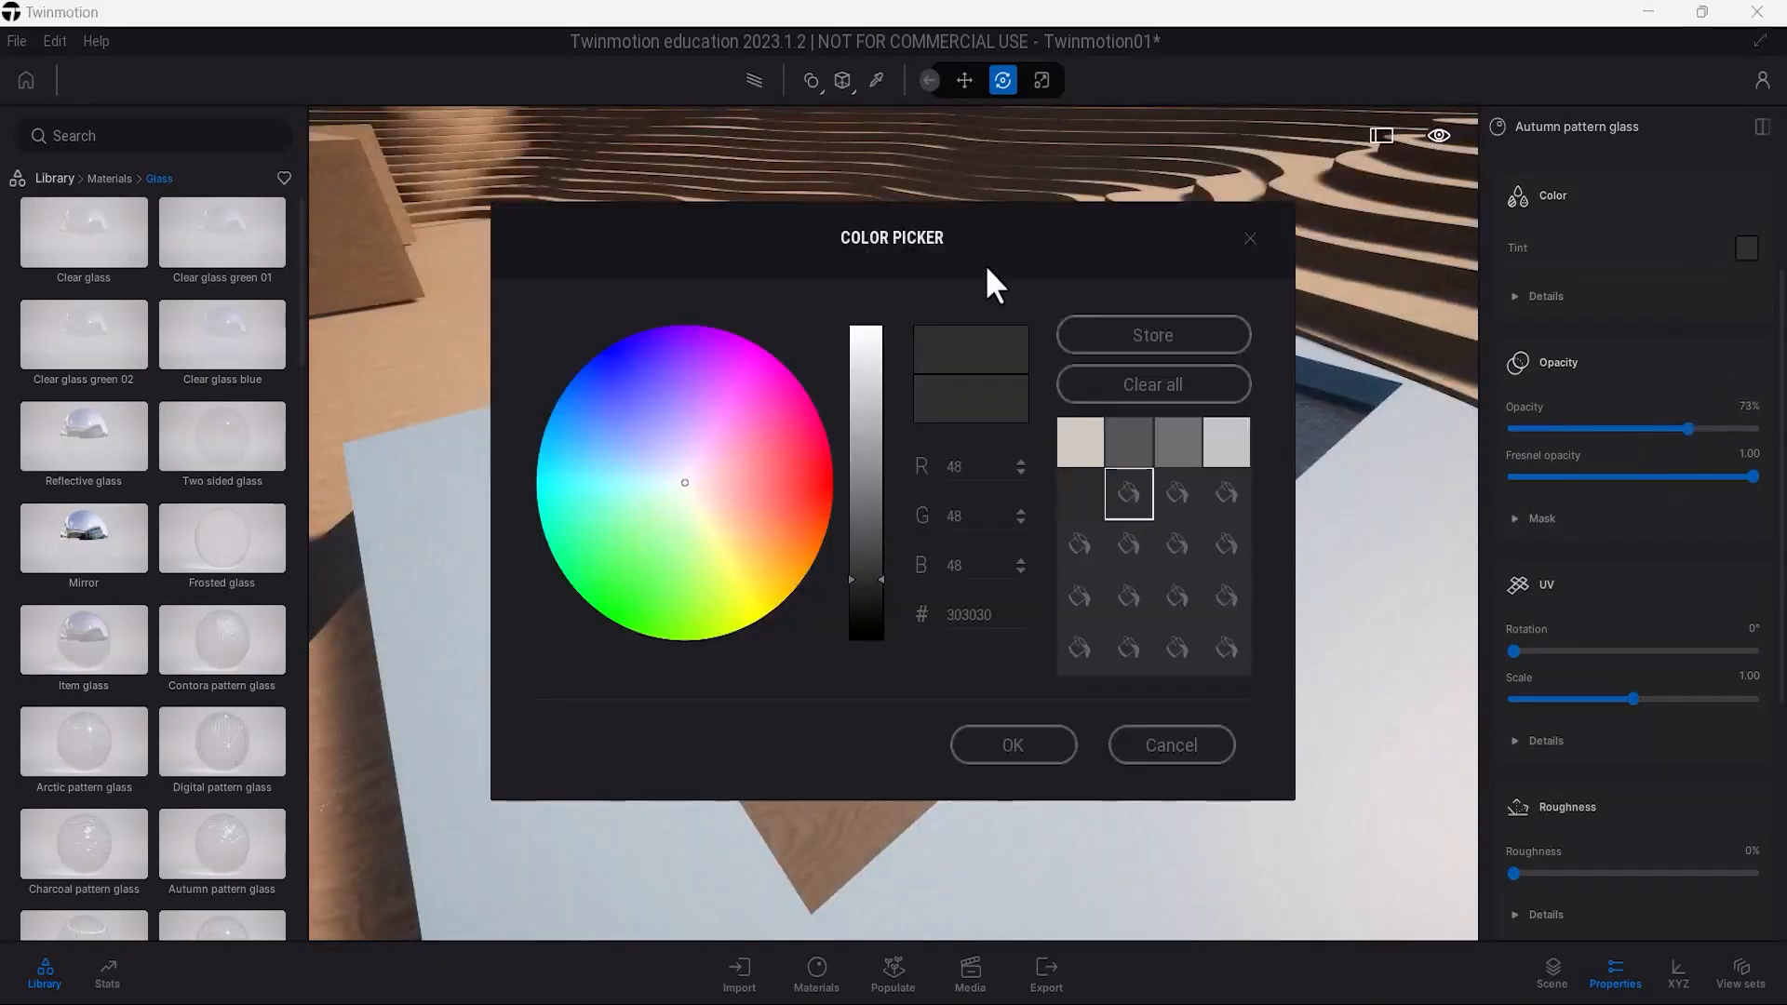
pyautogui.moveTo(1347, 540); pyautogui.dragTo(1252, 509)
pyautogui.click(1663, 784)
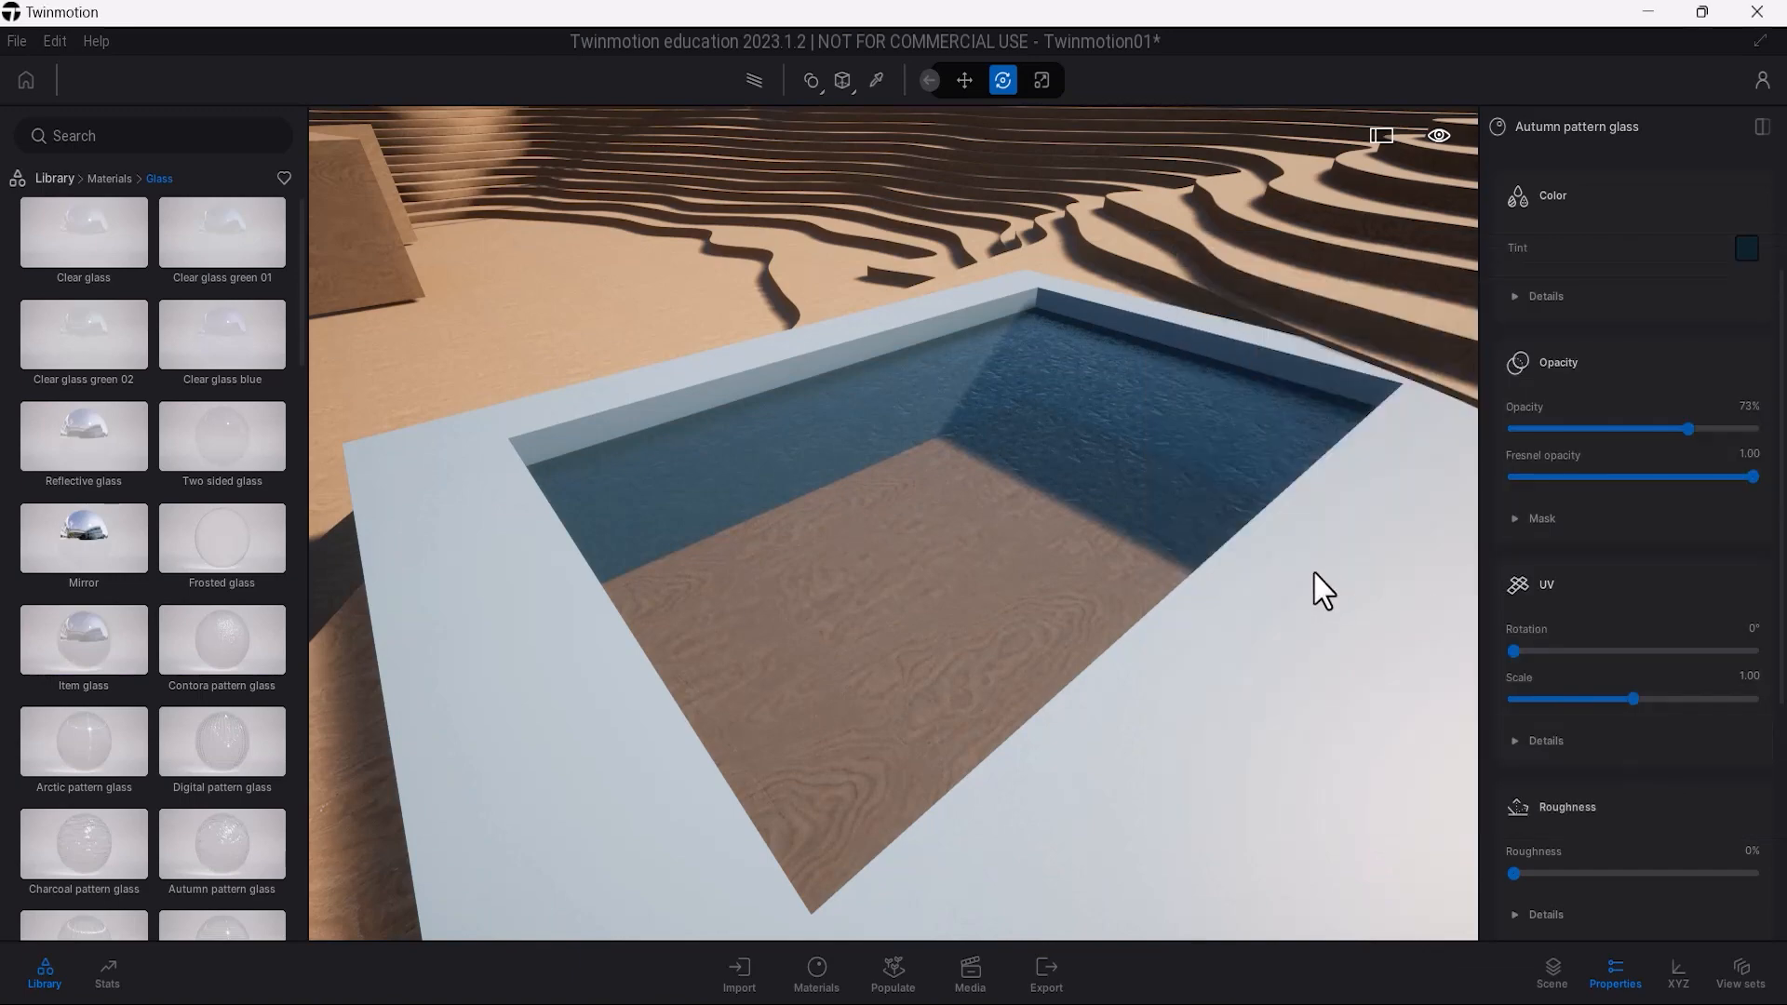
pyautogui.press('r')
pyautogui.press('r')
# Pick the pool surround's 07_-_Default material and darken its blue-grey color.
pyautogui.scroll(-3, 932, 698)
pyautogui.moveTo(959, 711); pyautogui.dragTo(959, 618, button='middle')
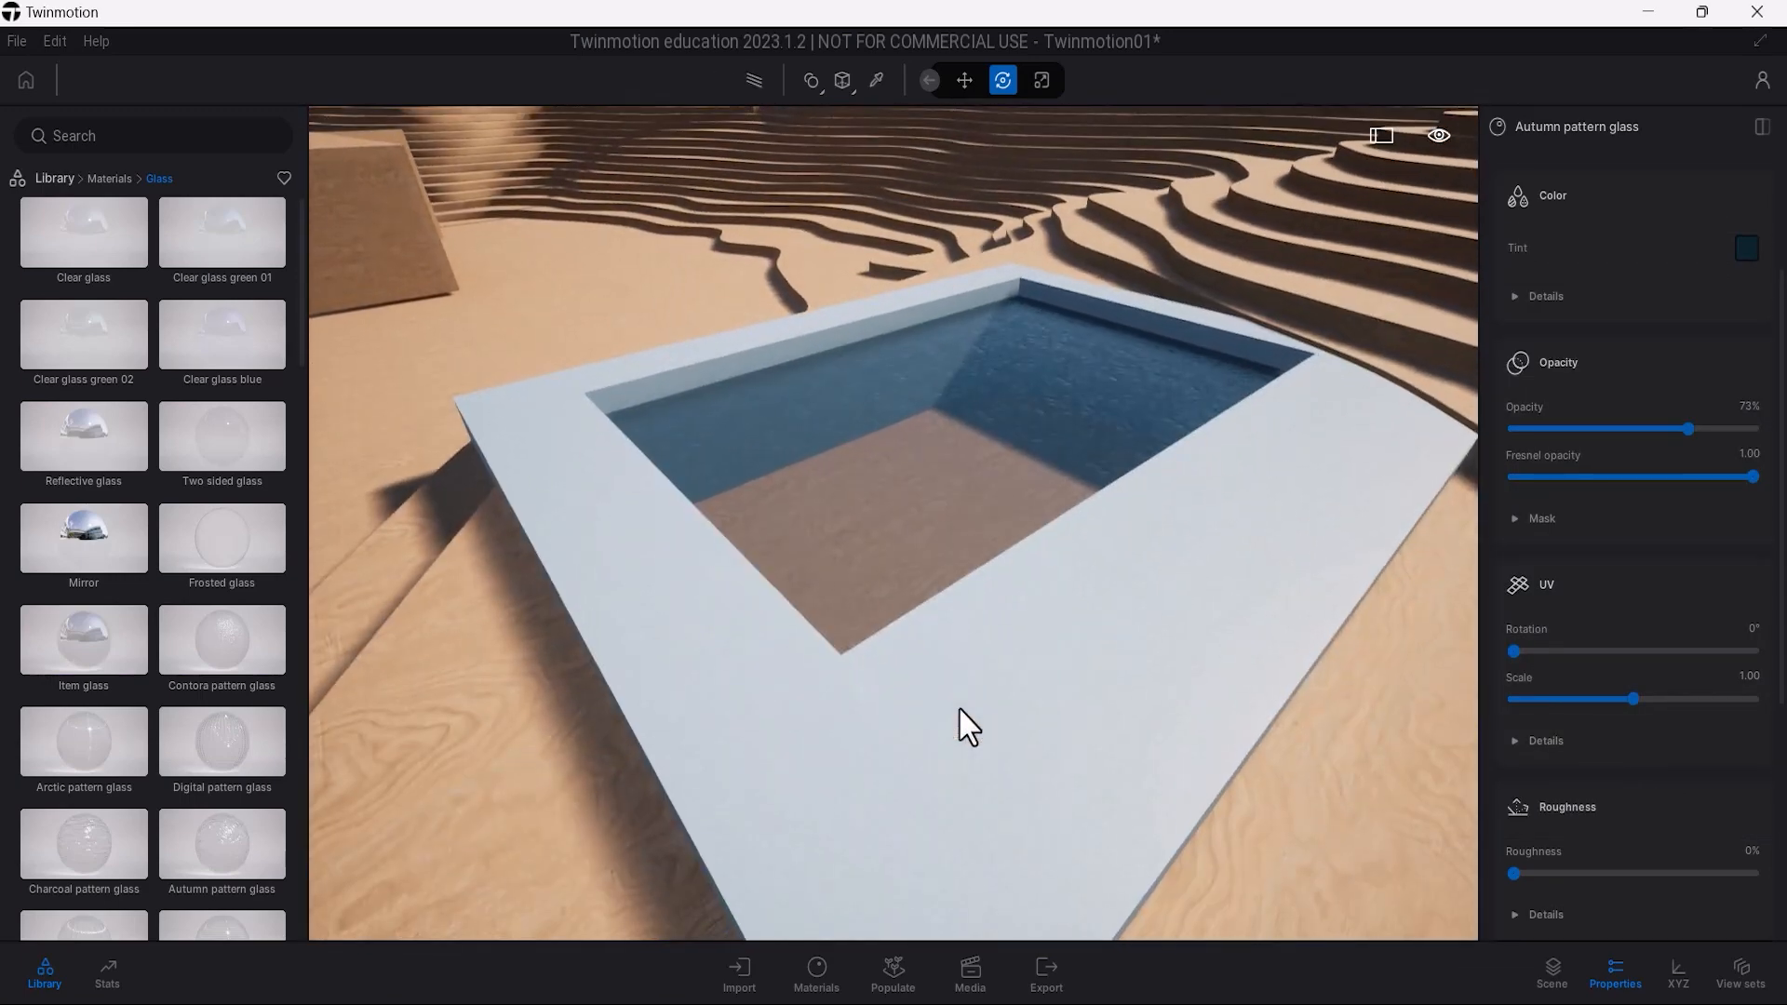
pyautogui.press('t')
pyautogui.click(1119, 744)
pyautogui.press('t')
pyautogui.scroll(3, 1623, 437)
pyautogui.click(1747, 381)
pyautogui.moveTo(874, 244); pyautogui.dragTo(1489, 254)
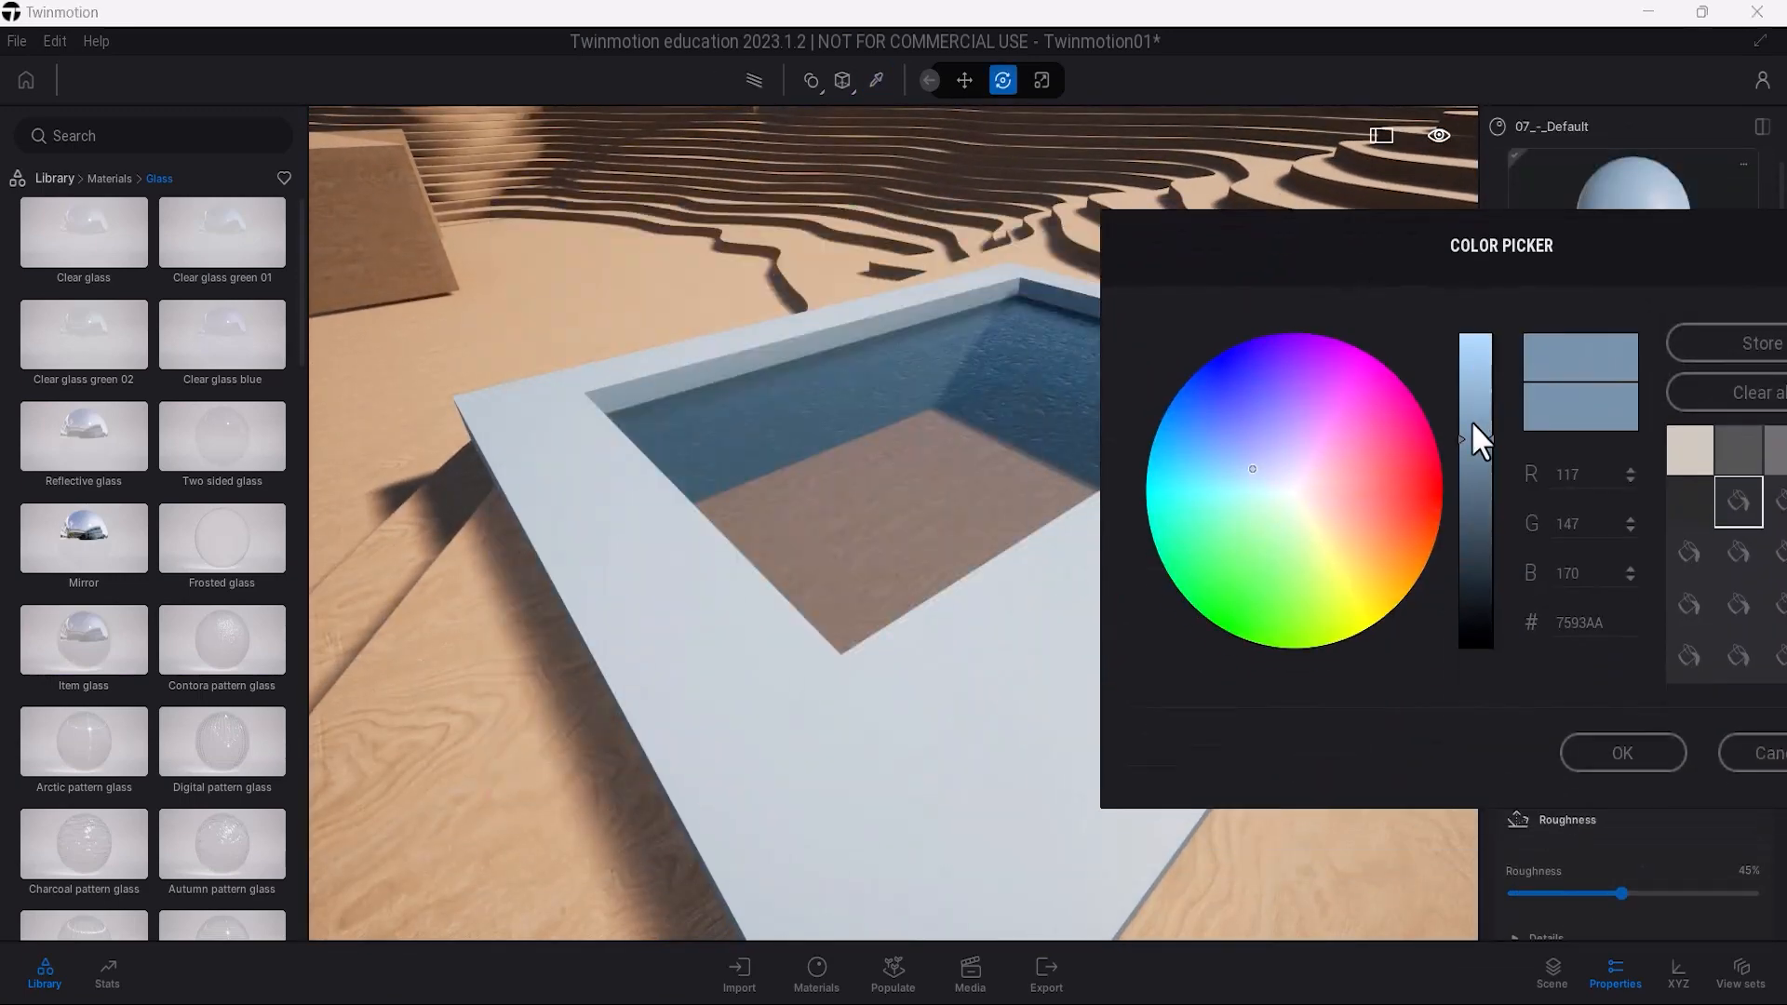
pyautogui.moveTo(1478, 424); pyautogui.dragTo(1496, 534)
pyautogui.click(1622, 753)
# Place the Ladder GCN backyard pool object at the edge of the pool.
pyautogui.moveTo(1185, 685); pyautogui.dragTo(933, 583, button='right')
pyautogui.scroll(3, 933, 583)
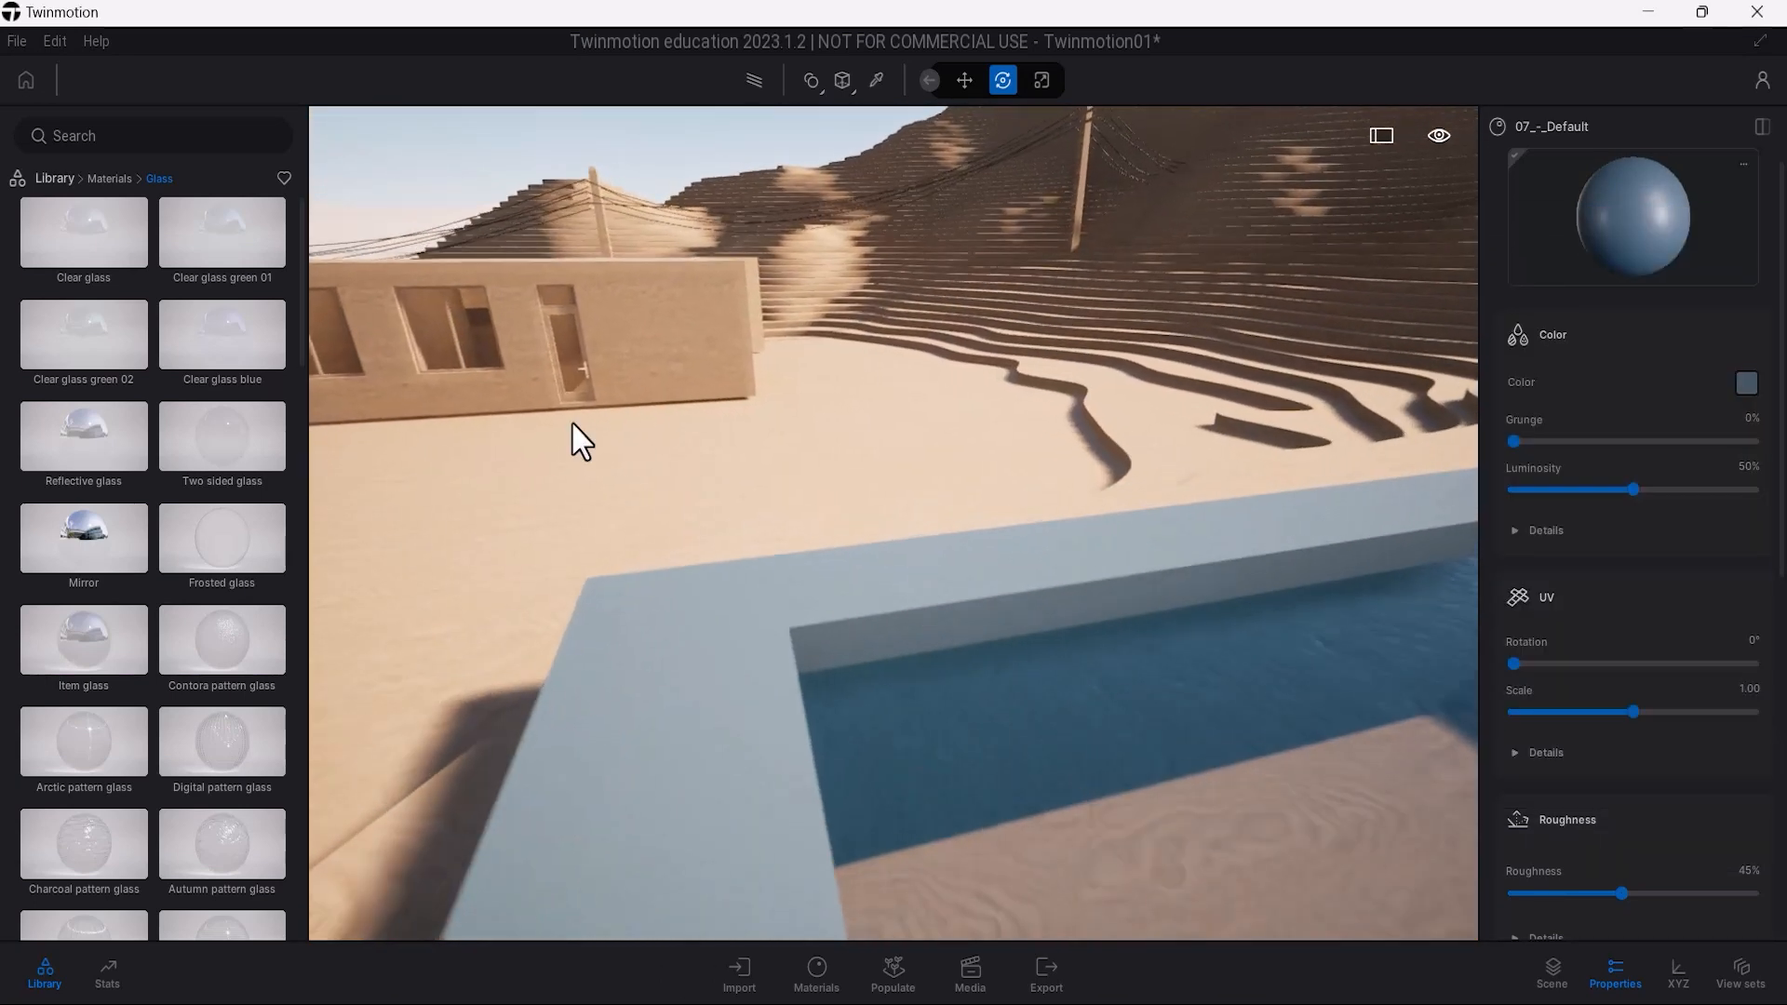
pyautogui.click(53, 178)
pyautogui.click(80, 247)
pyautogui.click(102, 678)
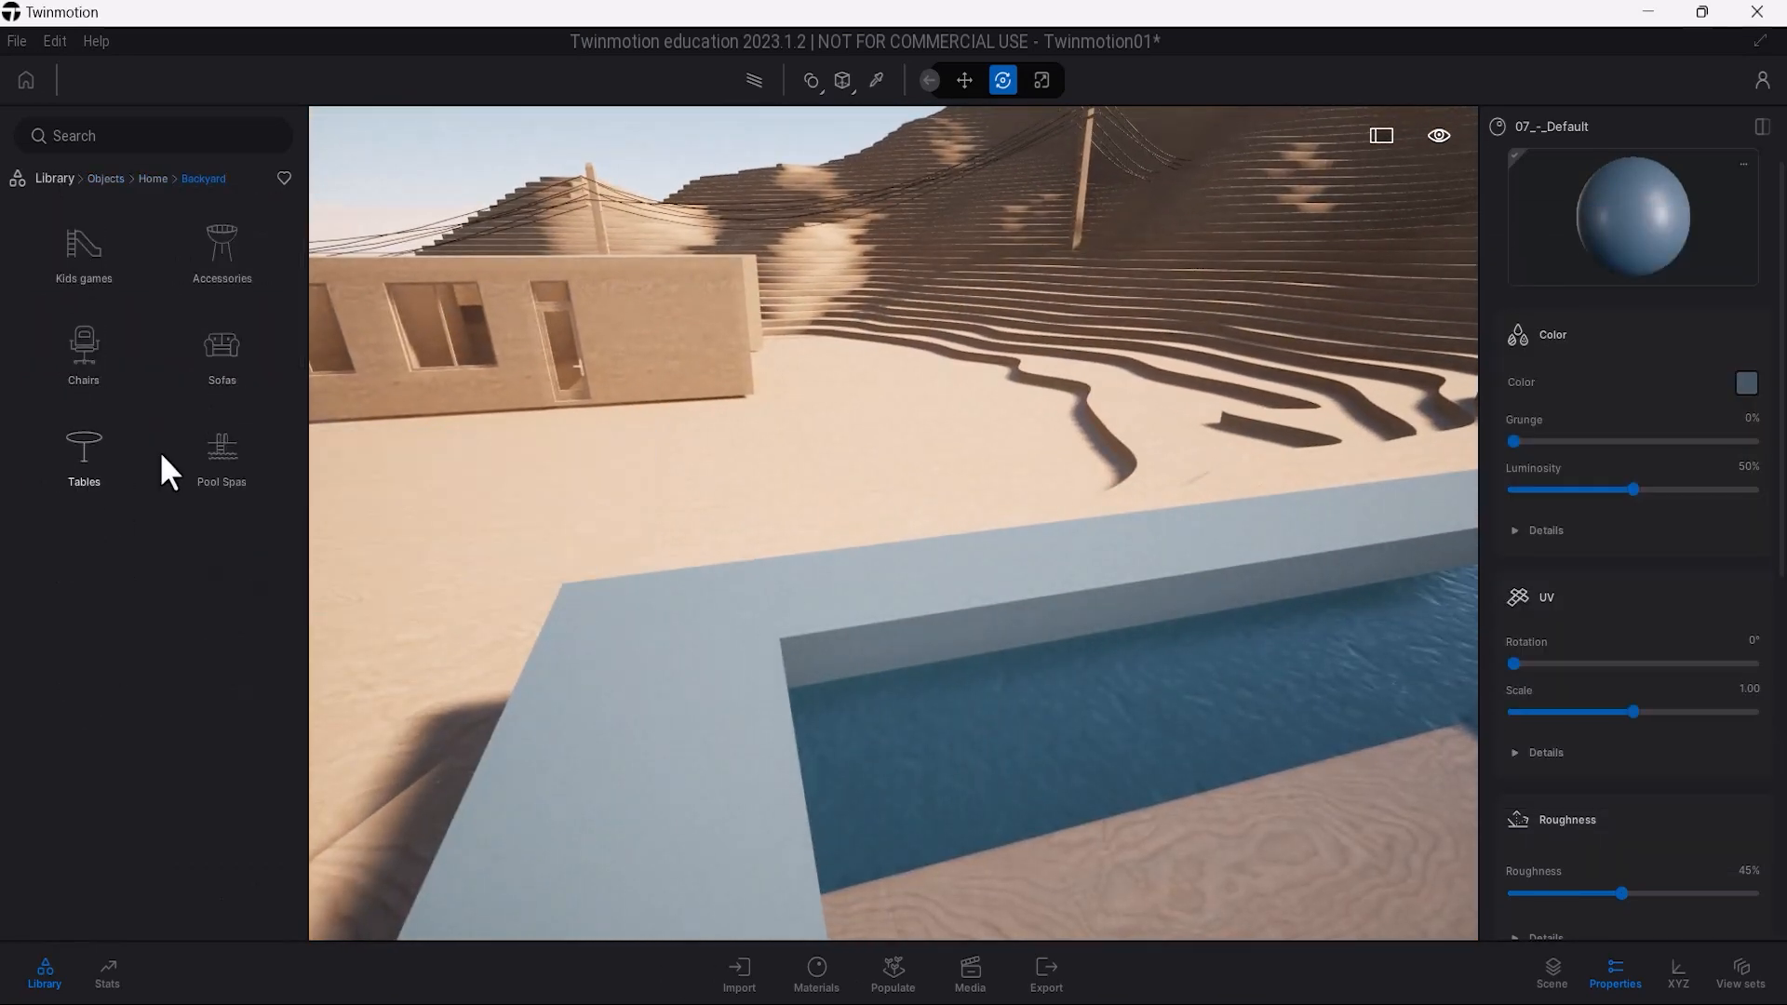
pyautogui.click(117, 456)
pyautogui.moveTo(83, 439); pyautogui.dragTo(1164, 641)
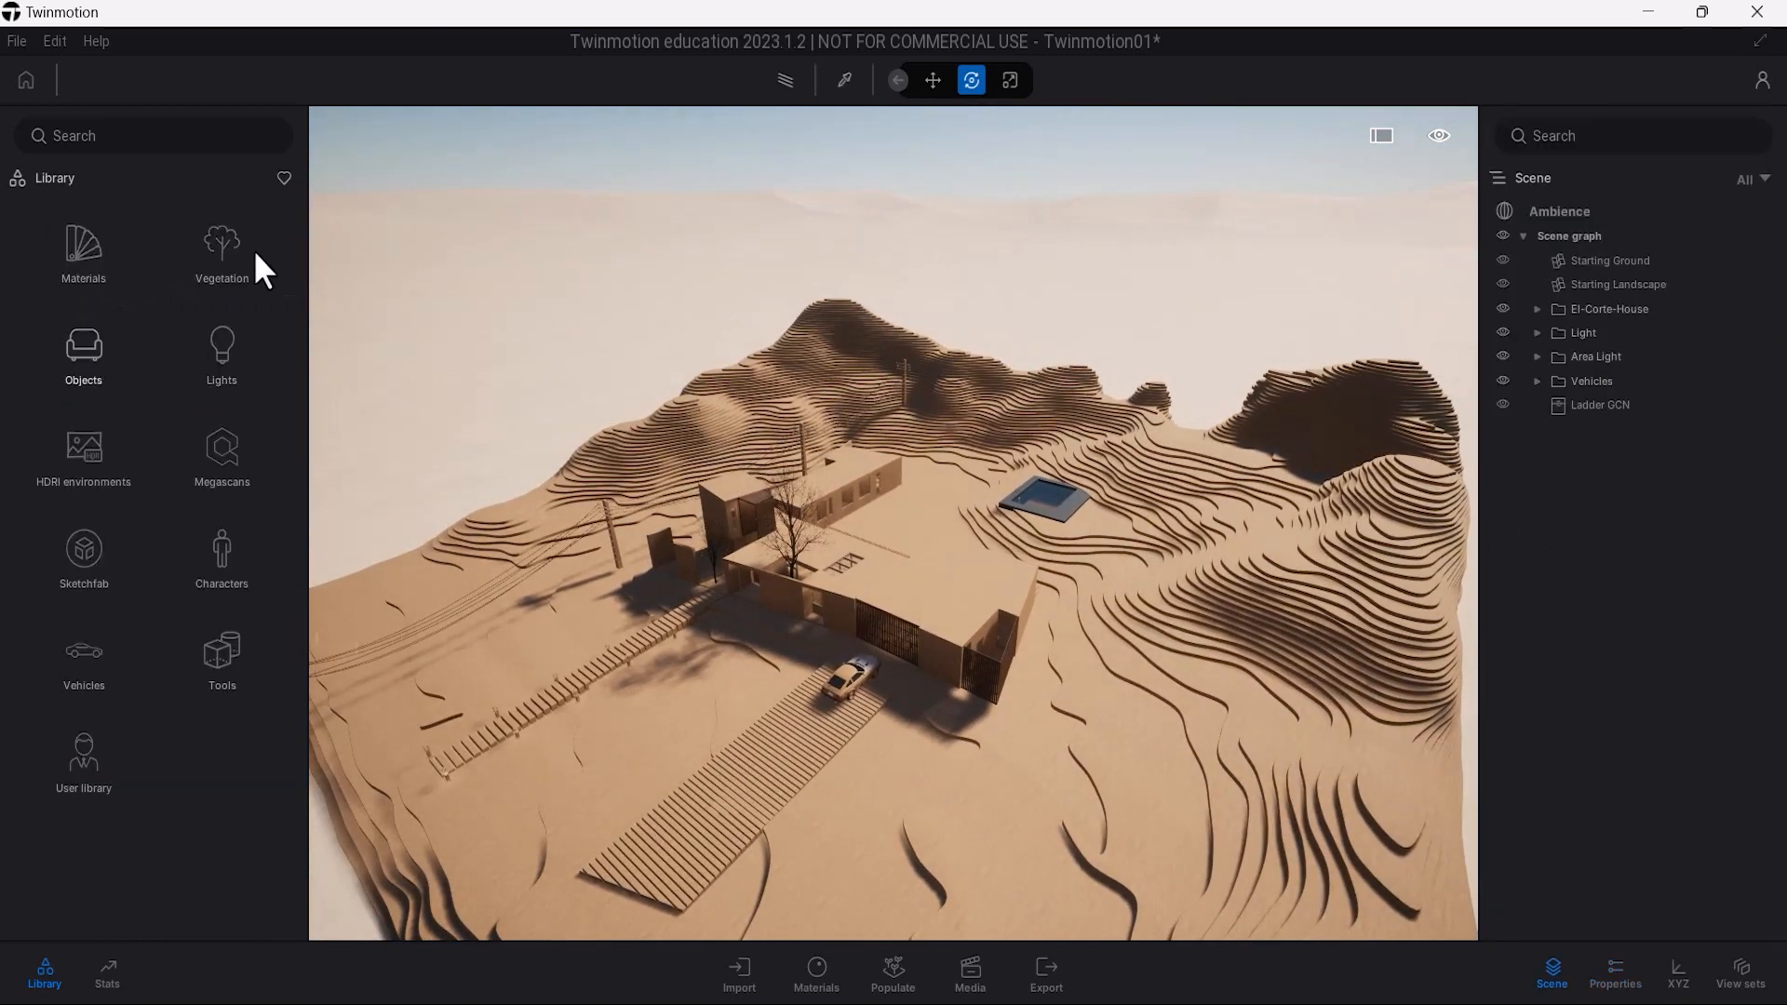
# Place a Balsam poplar tree on the ground beside the slatted driveway and open its properties.
pyautogui.click(196, 267)
pyautogui.moveTo(81, 561); pyautogui.dragTo(650, 713)
pyautogui.click(1616, 972)
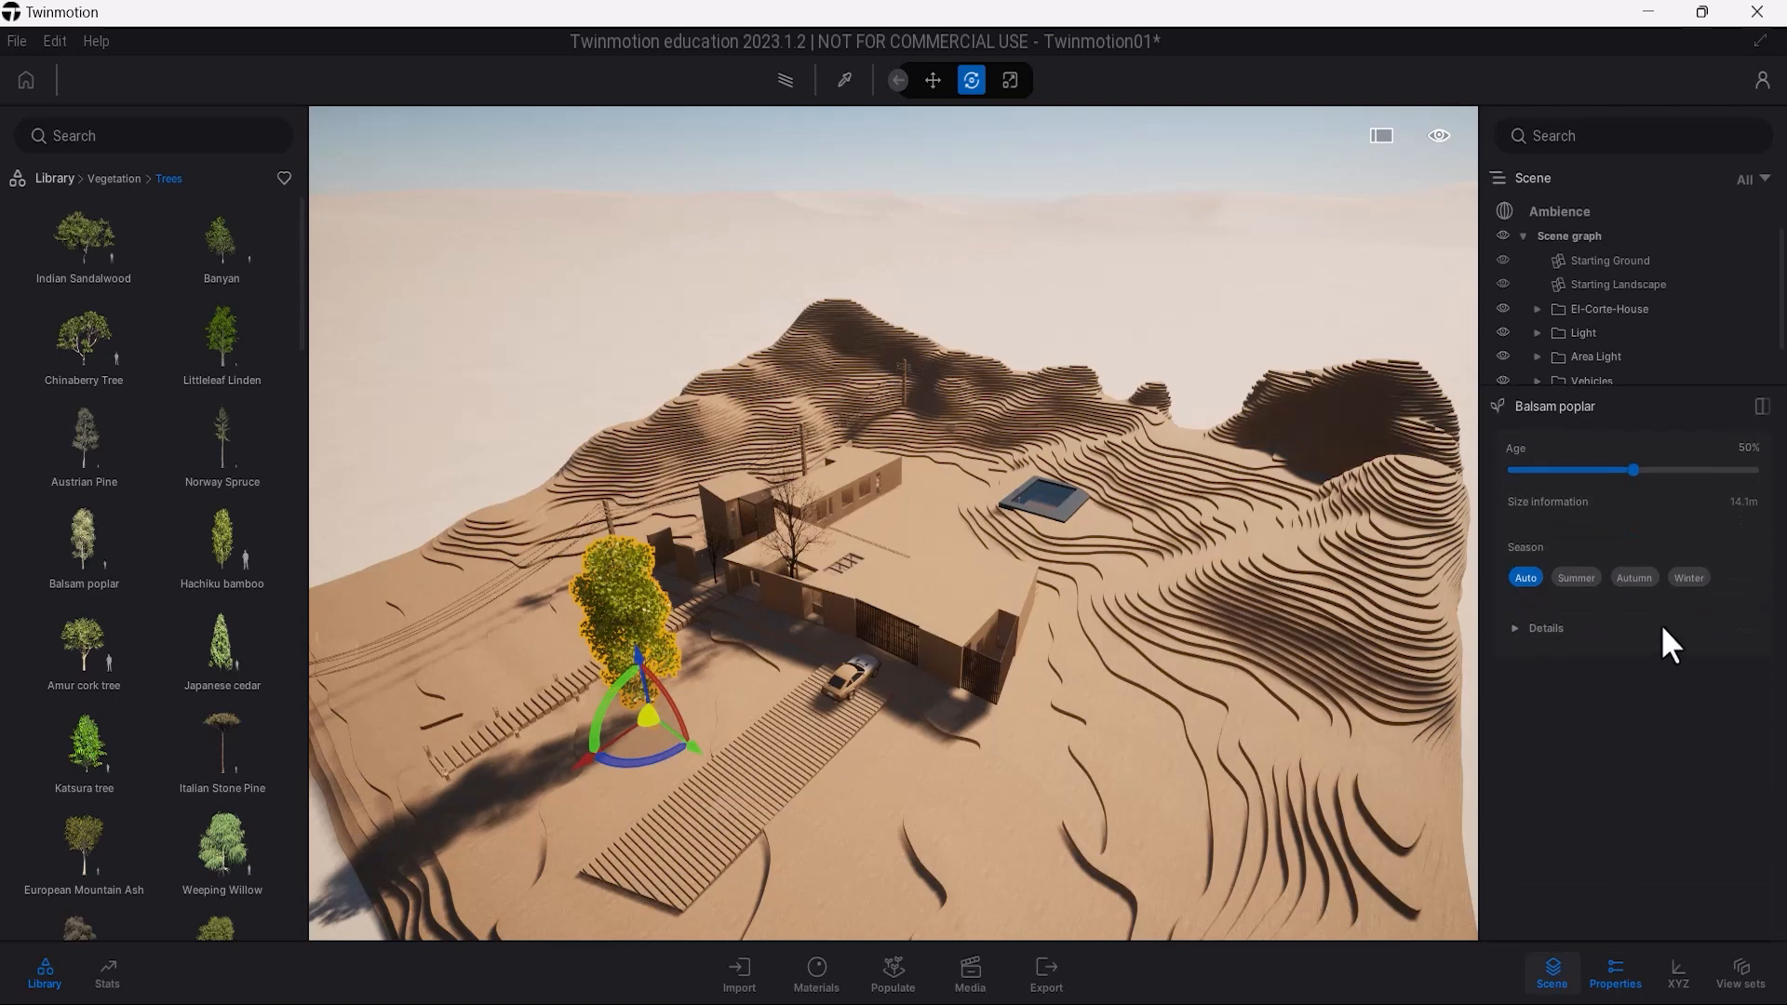
# Set the season of the Balsam poplar beside the slatted driveway to Winter.
pyautogui.click(1688, 578)
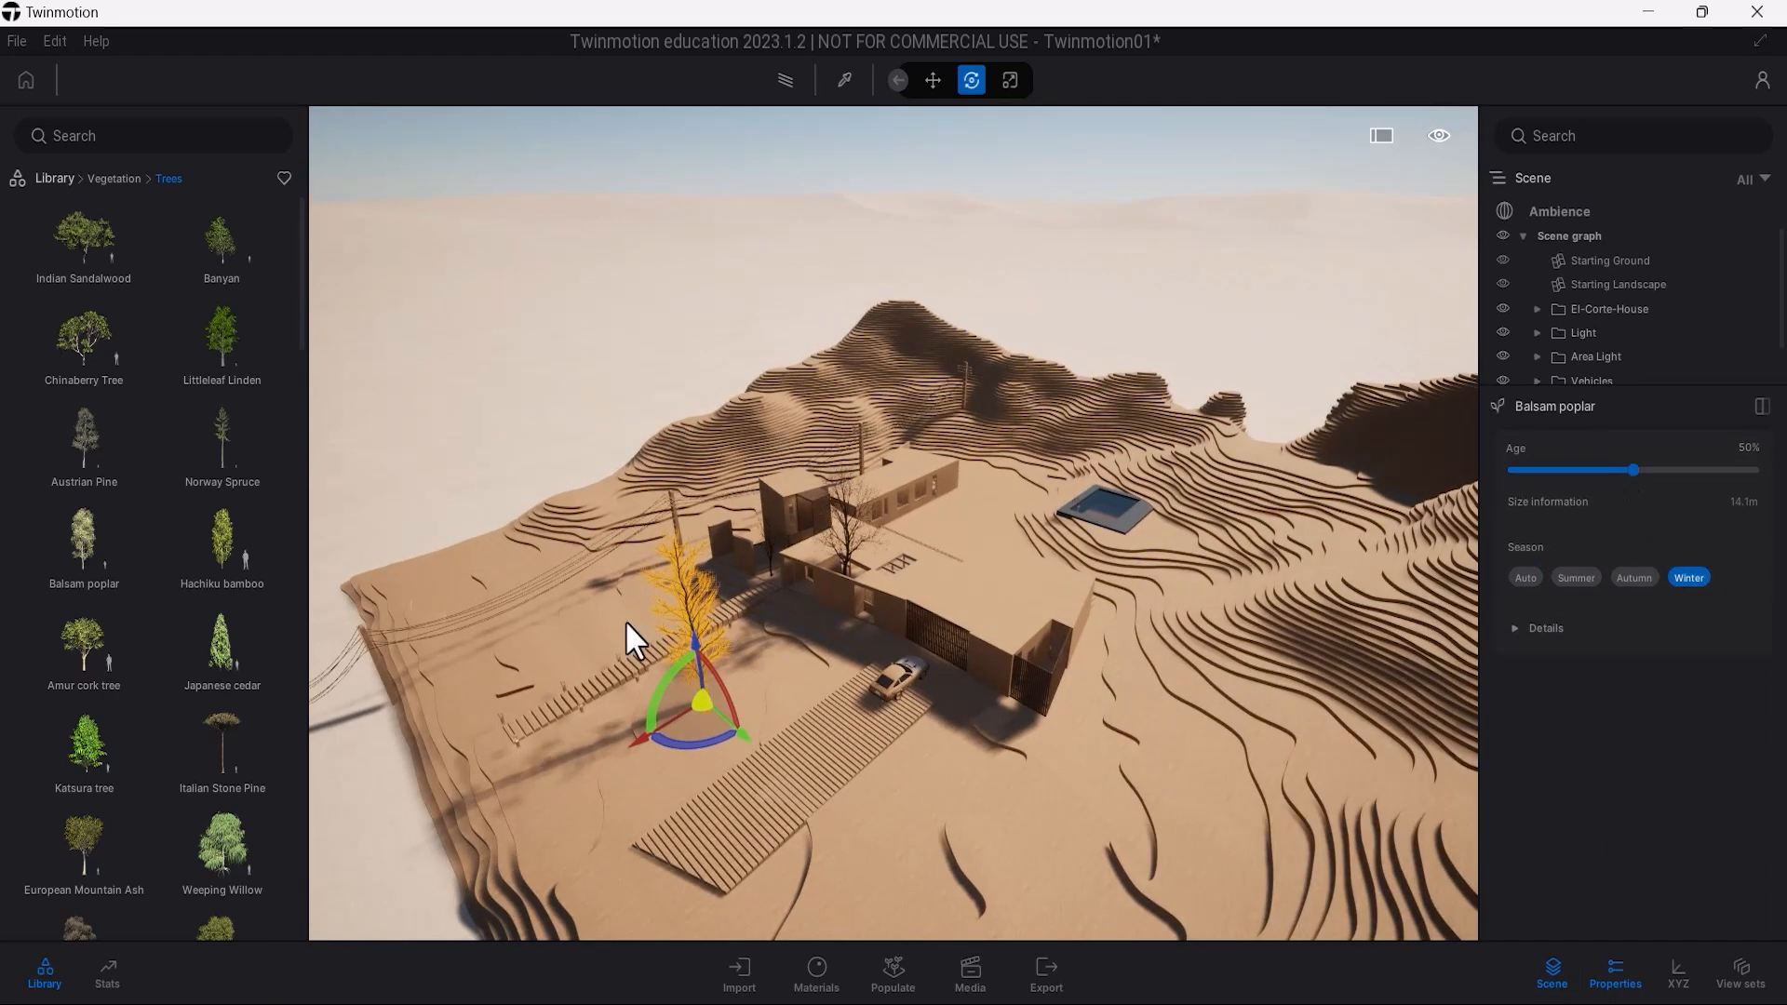
pyautogui.moveTo(560, 632); pyautogui.dragTo(461, 595)
pyautogui.press('Escape')
pyautogui.moveTo(683, 657)
pyautogui.mouseDown(button='right')
pyautogui.moveTo(745, 657)
pyautogui.moveTo(735, 781)
pyautogui.moveTo(666, 684)
pyautogui.mouseUp(button='right')
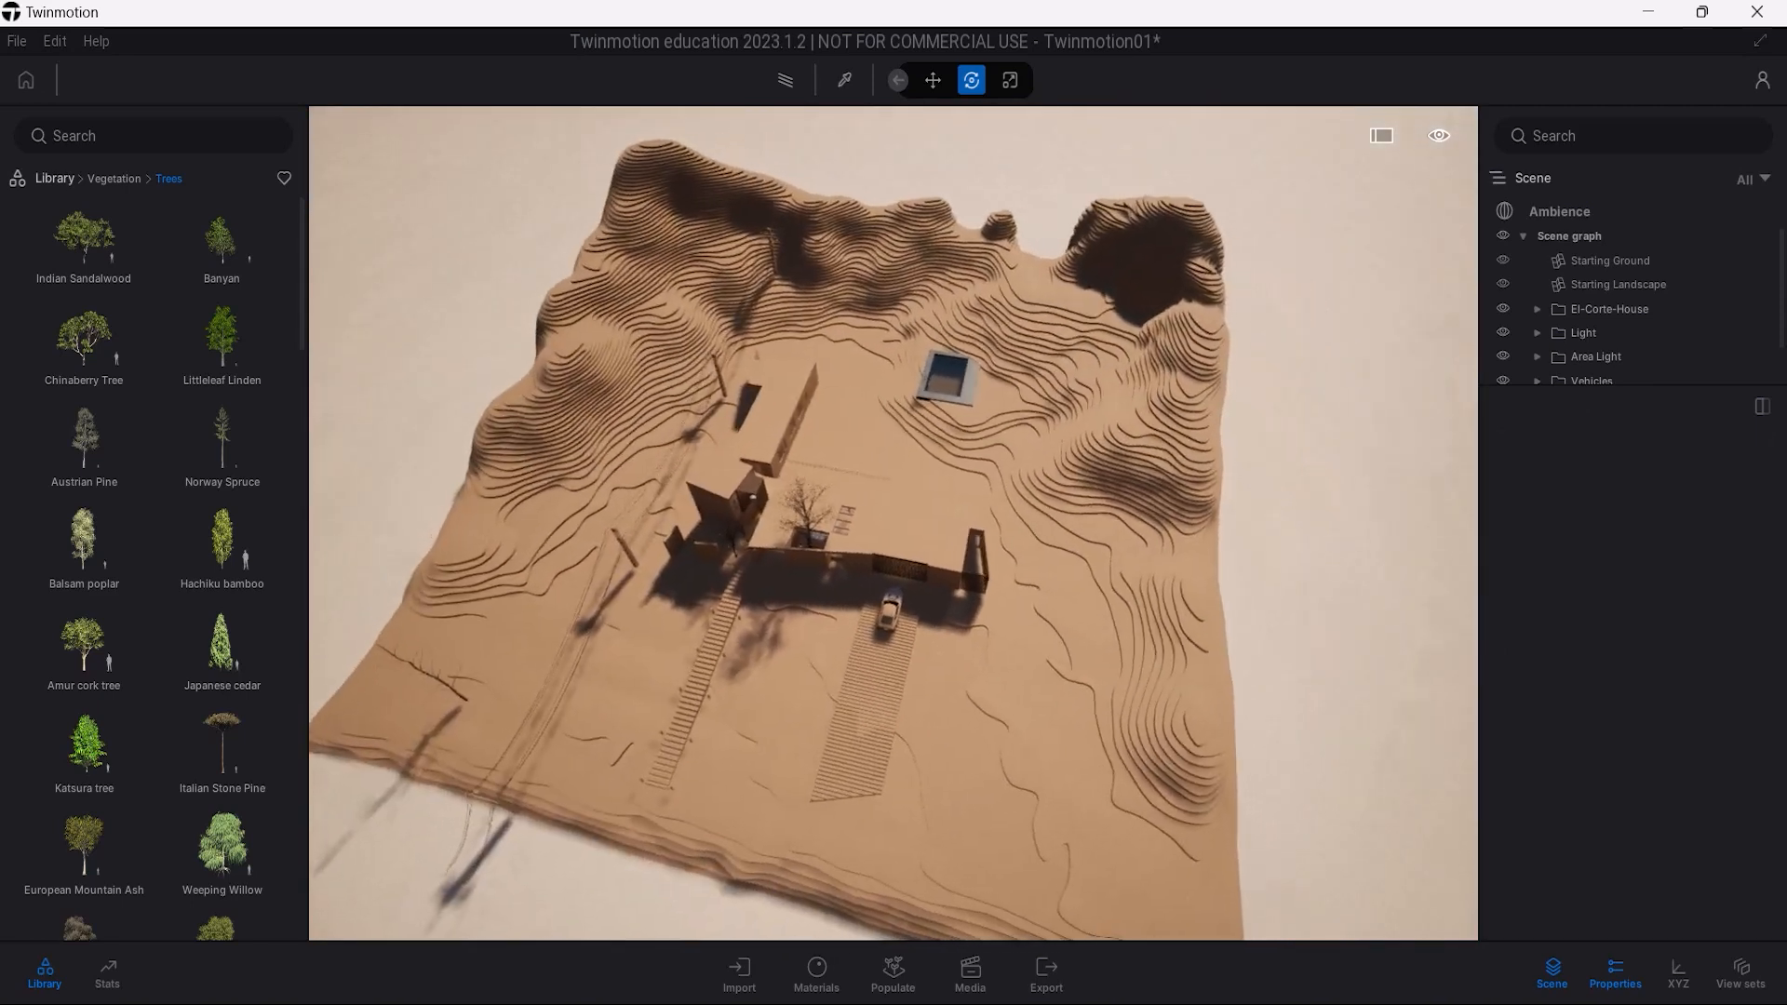
# Place Balsam poplar trees across the terrain around the house, pool and slatted paths.
pyautogui.moveTo(86, 551); pyautogui.dragTo(689, 482)
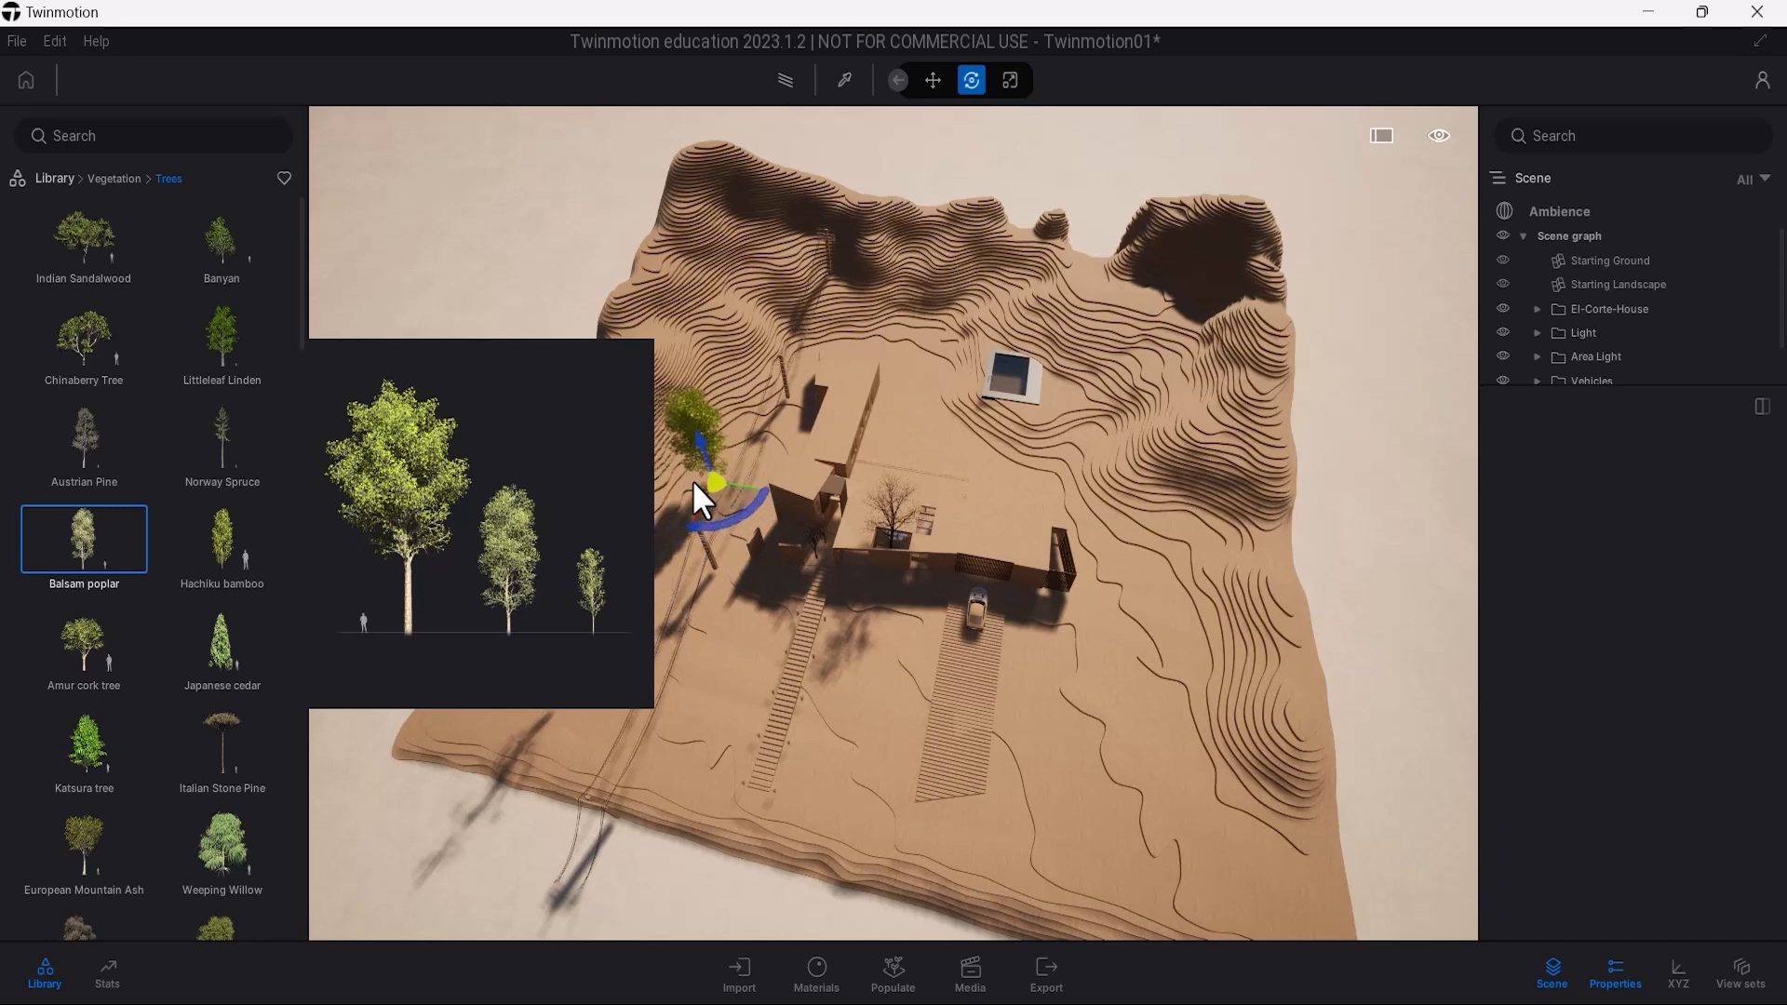
pyautogui.moveTo(701, 478); pyautogui.dragTo(741, 476, button='right')
pyautogui.click(740, 547)
pyautogui.click(839, 384)
pyautogui.click(1043, 364)
pyautogui.click(1084, 501)
pyautogui.click(1297, 442)
pyautogui.click(1178, 349)
pyautogui.click(931, 299)
pyautogui.click(1275, 691)
pyautogui.click(1228, 882)
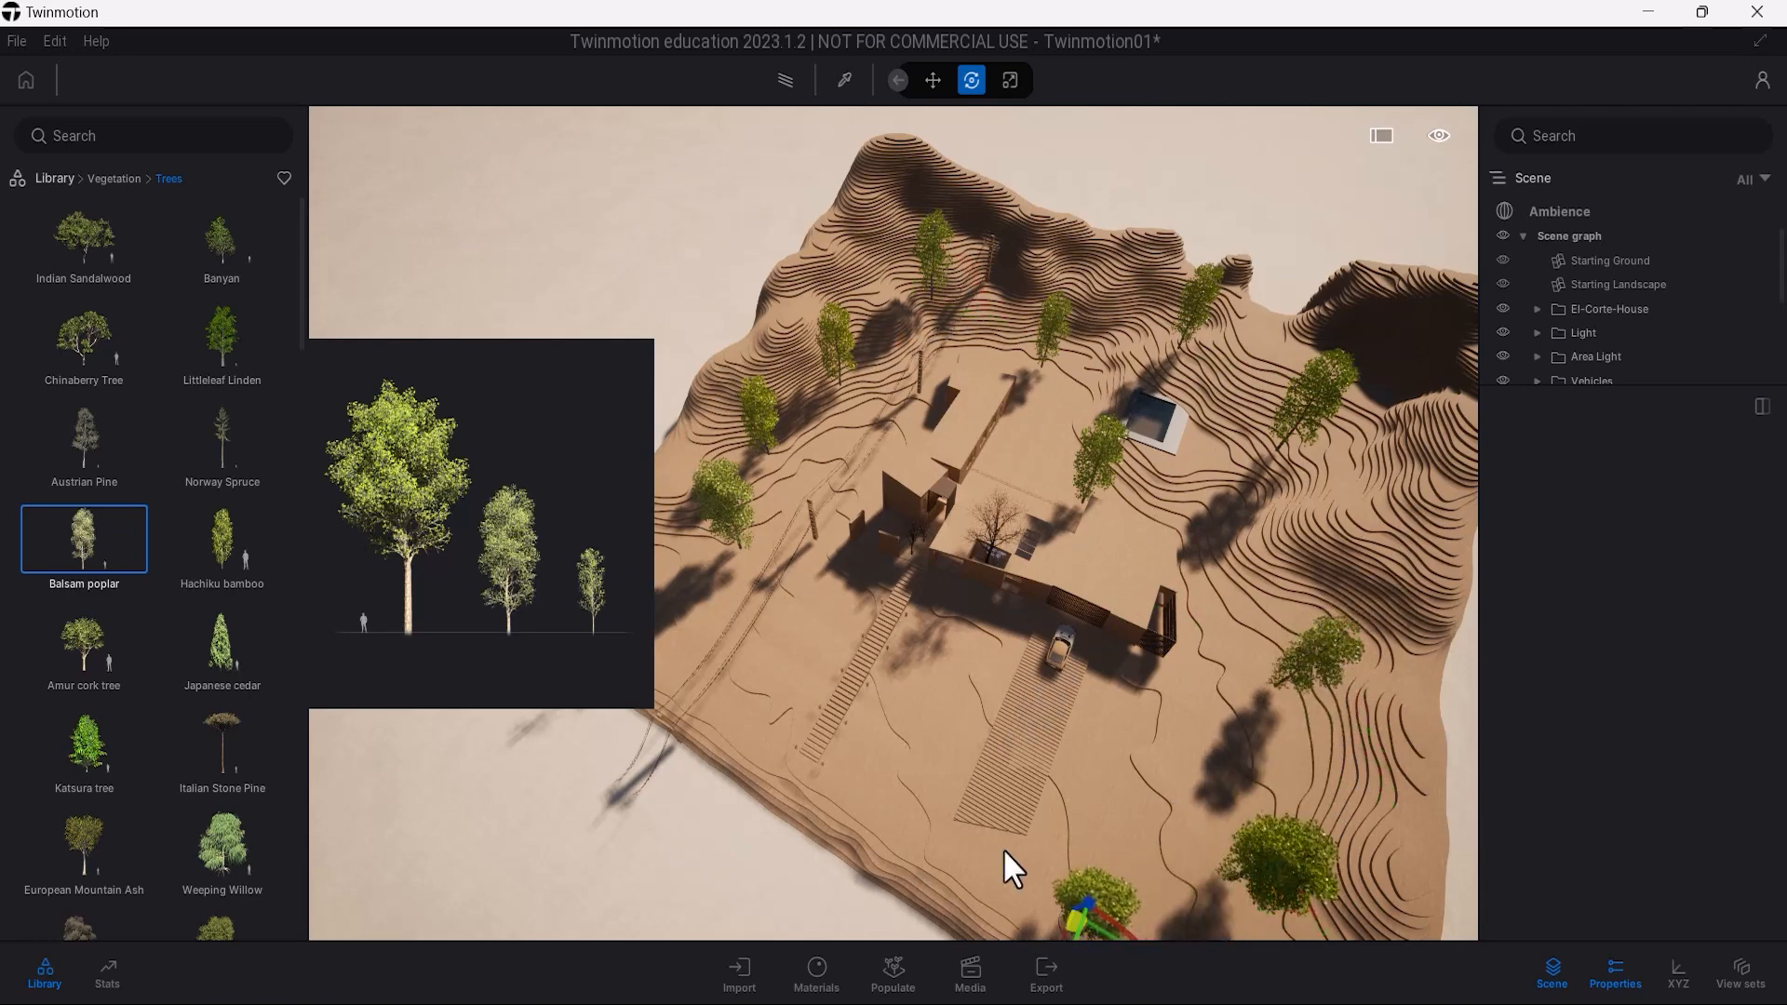
pyautogui.click(1069, 908)
pyautogui.click(925, 715)
pyautogui.click(778, 713)
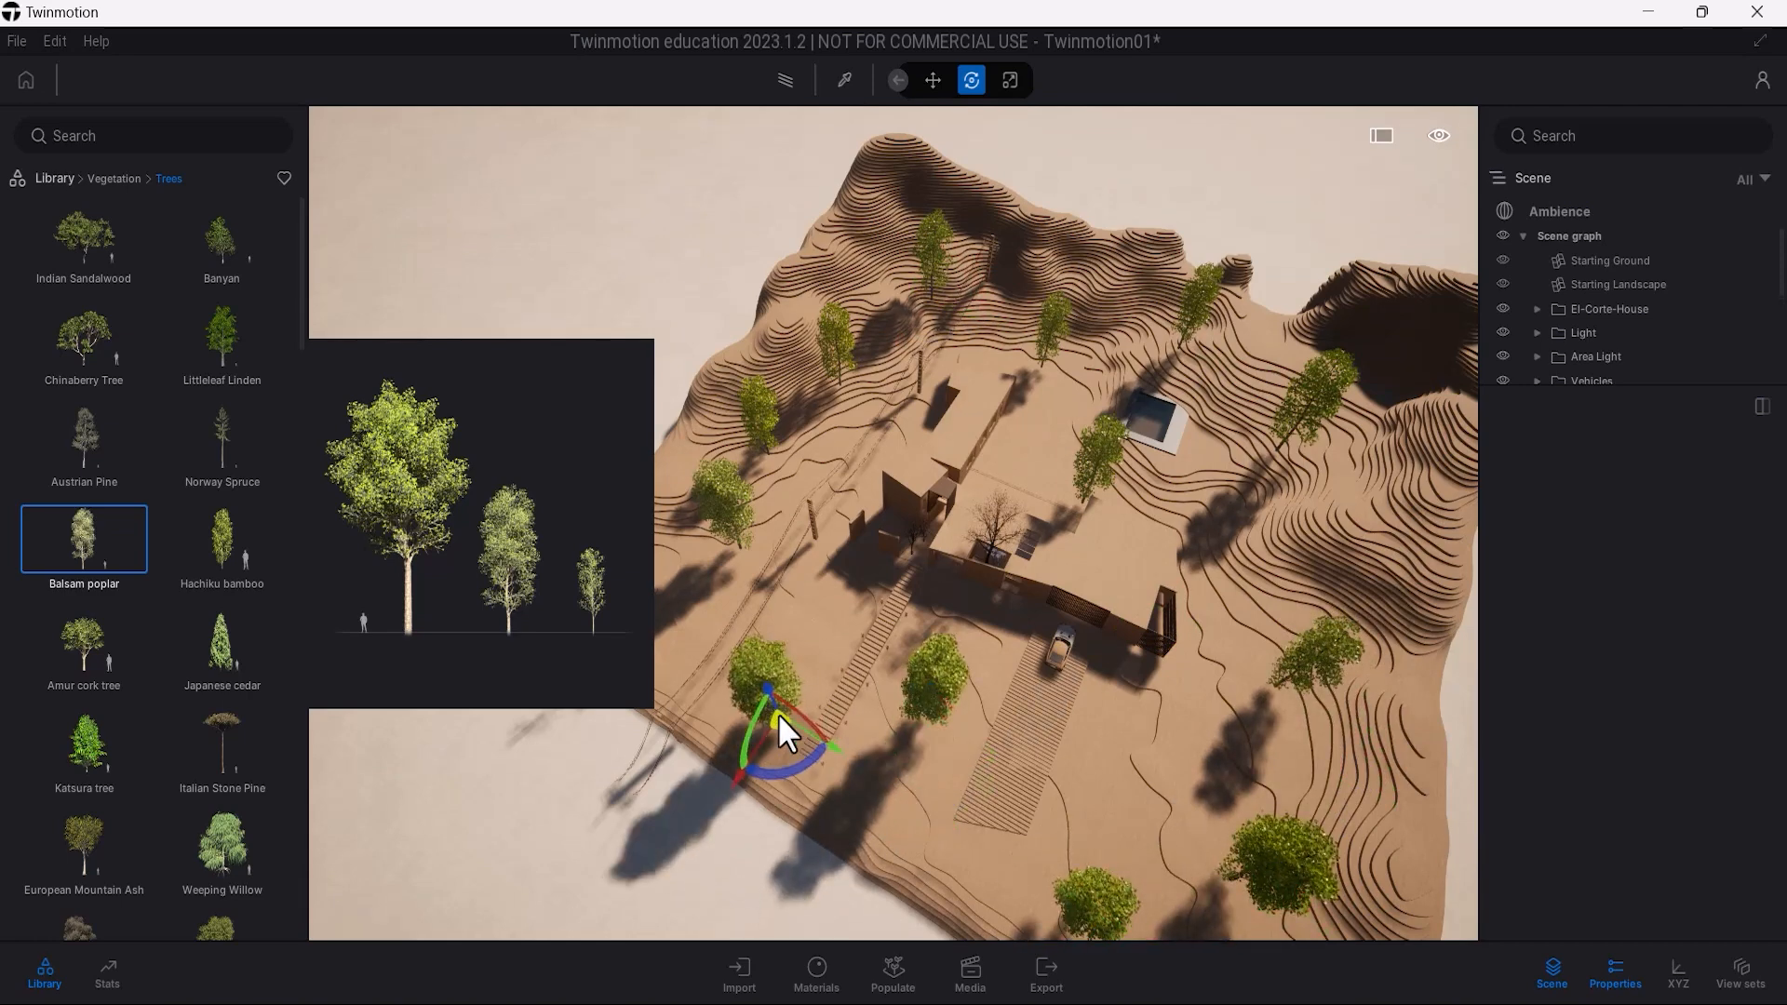
# Move all the Balsam poplar trees in the scene graph into a new container named Tree.
pyautogui.click(114, 178)
pyautogui.click(1615, 972)
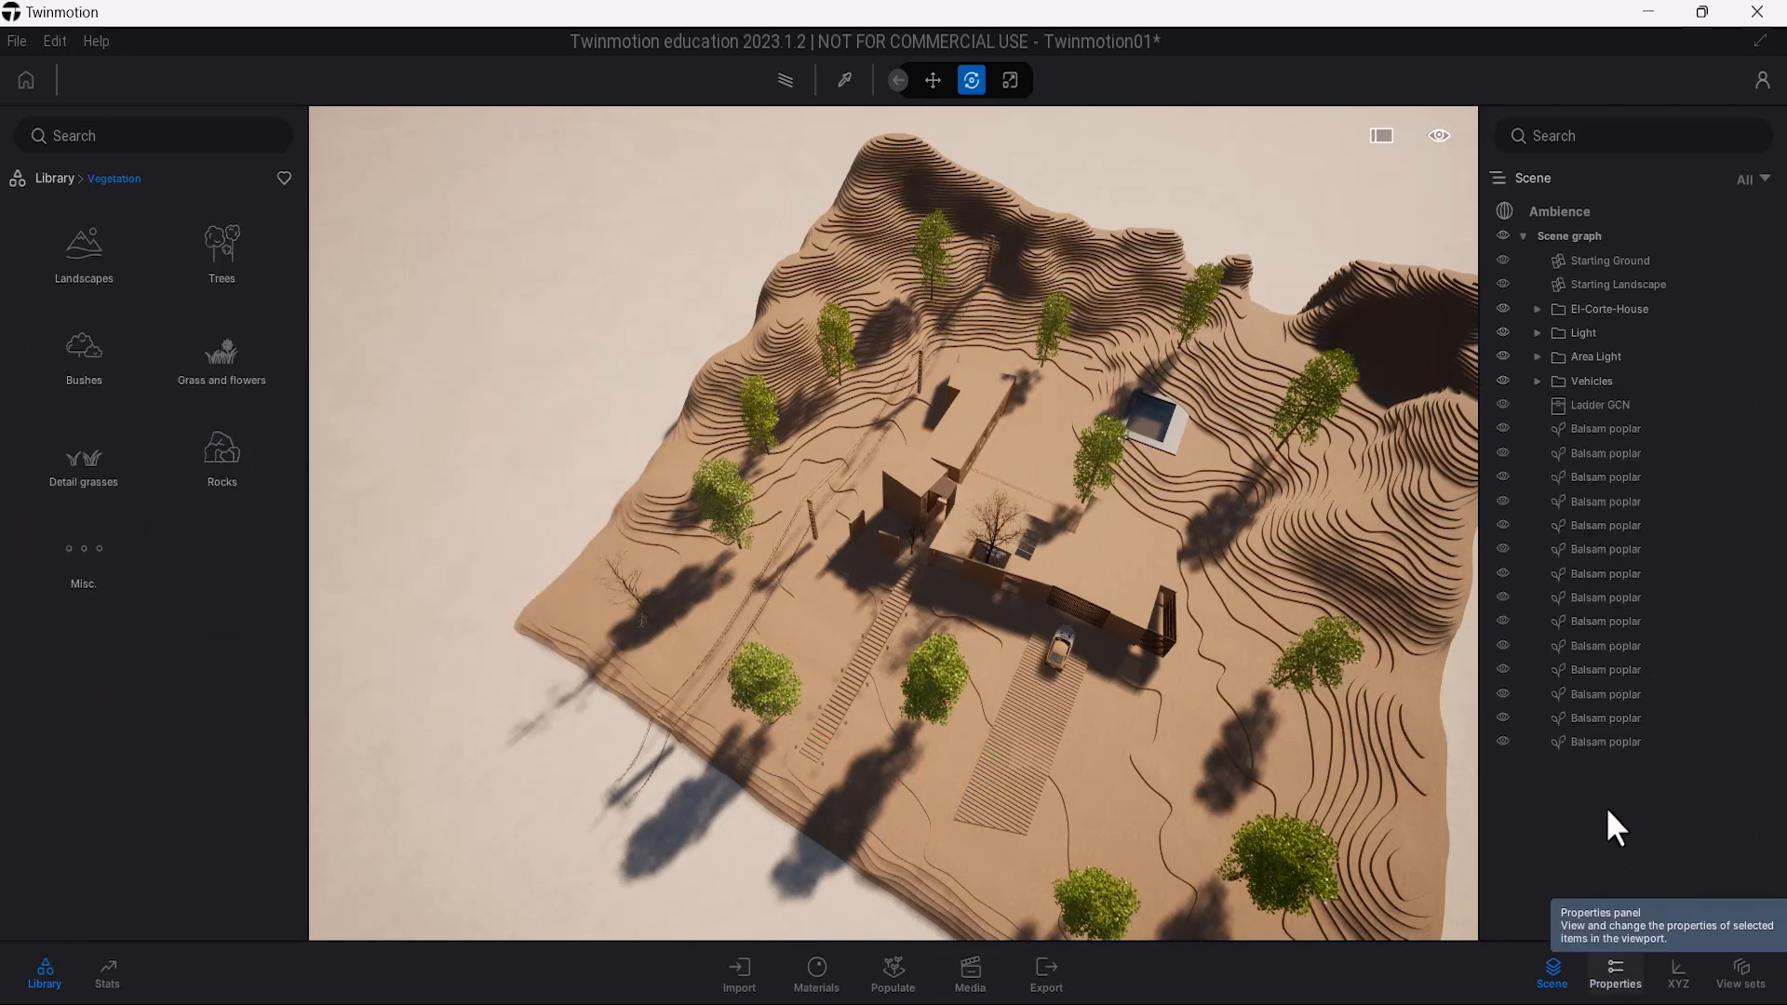
pyautogui.click(1593, 424)
pyautogui.keyDown('shift'); pyautogui.click(1595, 734); pyautogui.keyUp('shift')
pyautogui.rightClick(1595, 733)
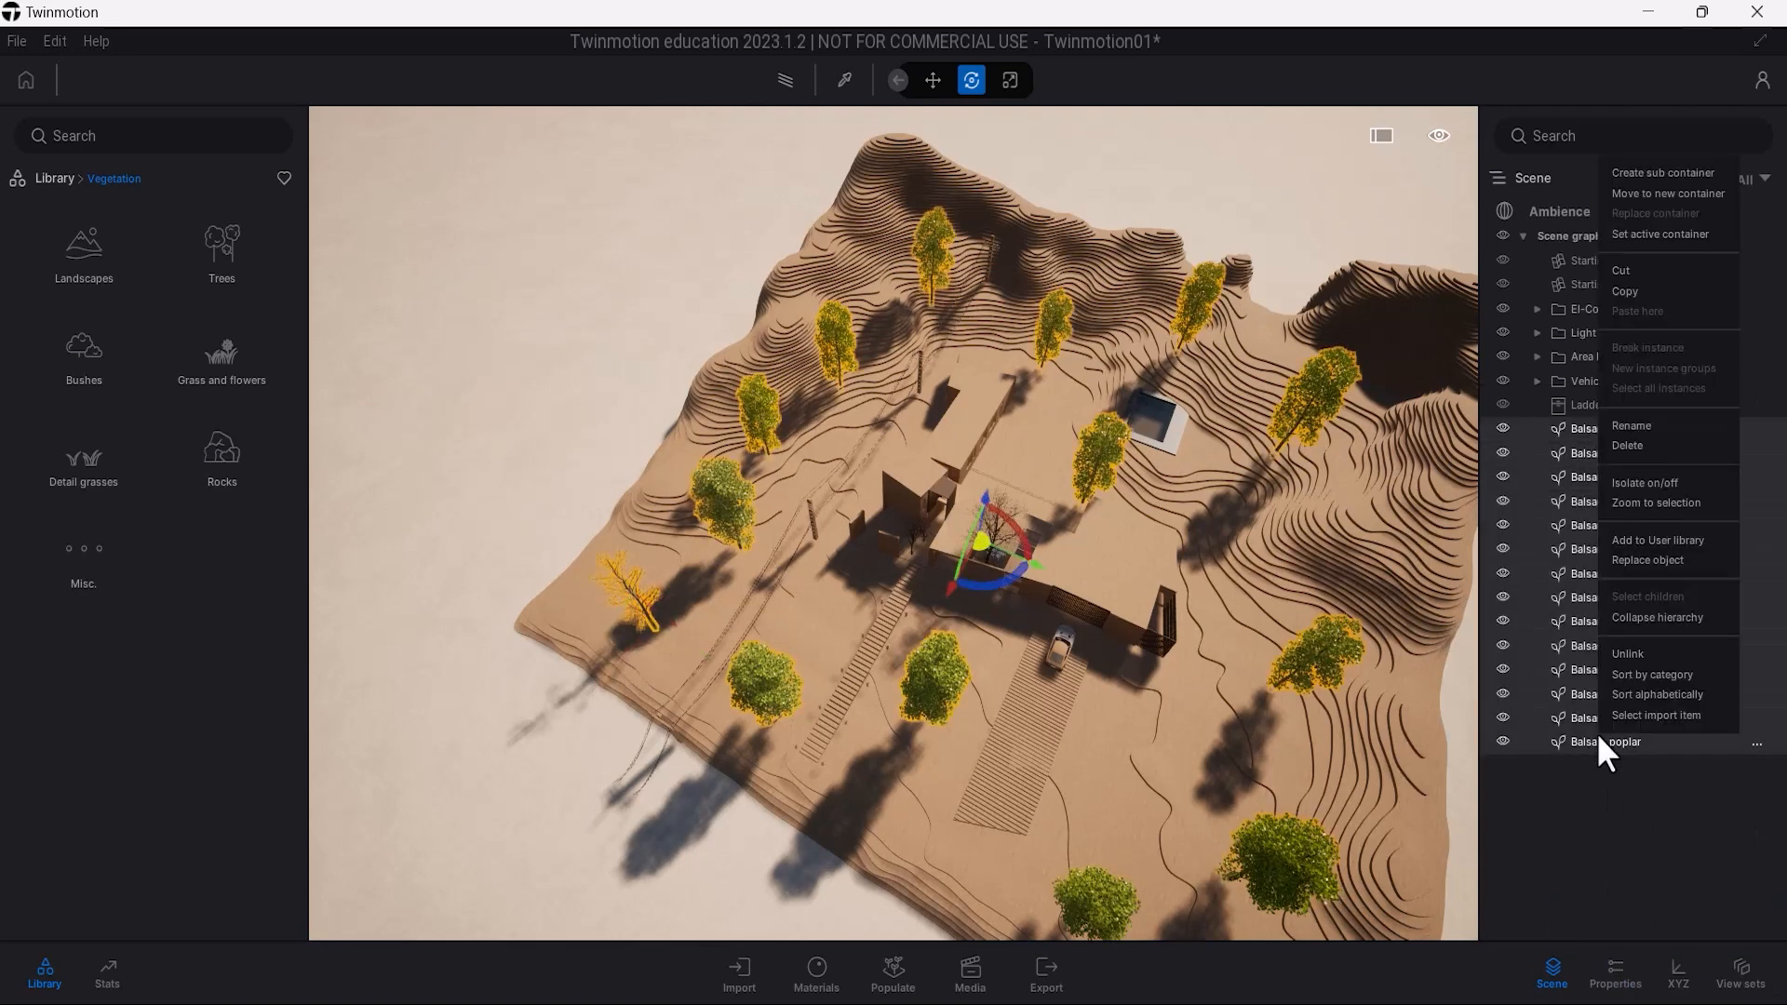
pyautogui.click(1651, 198)
pyautogui.write('Tree')
pyautogui.press('Return')
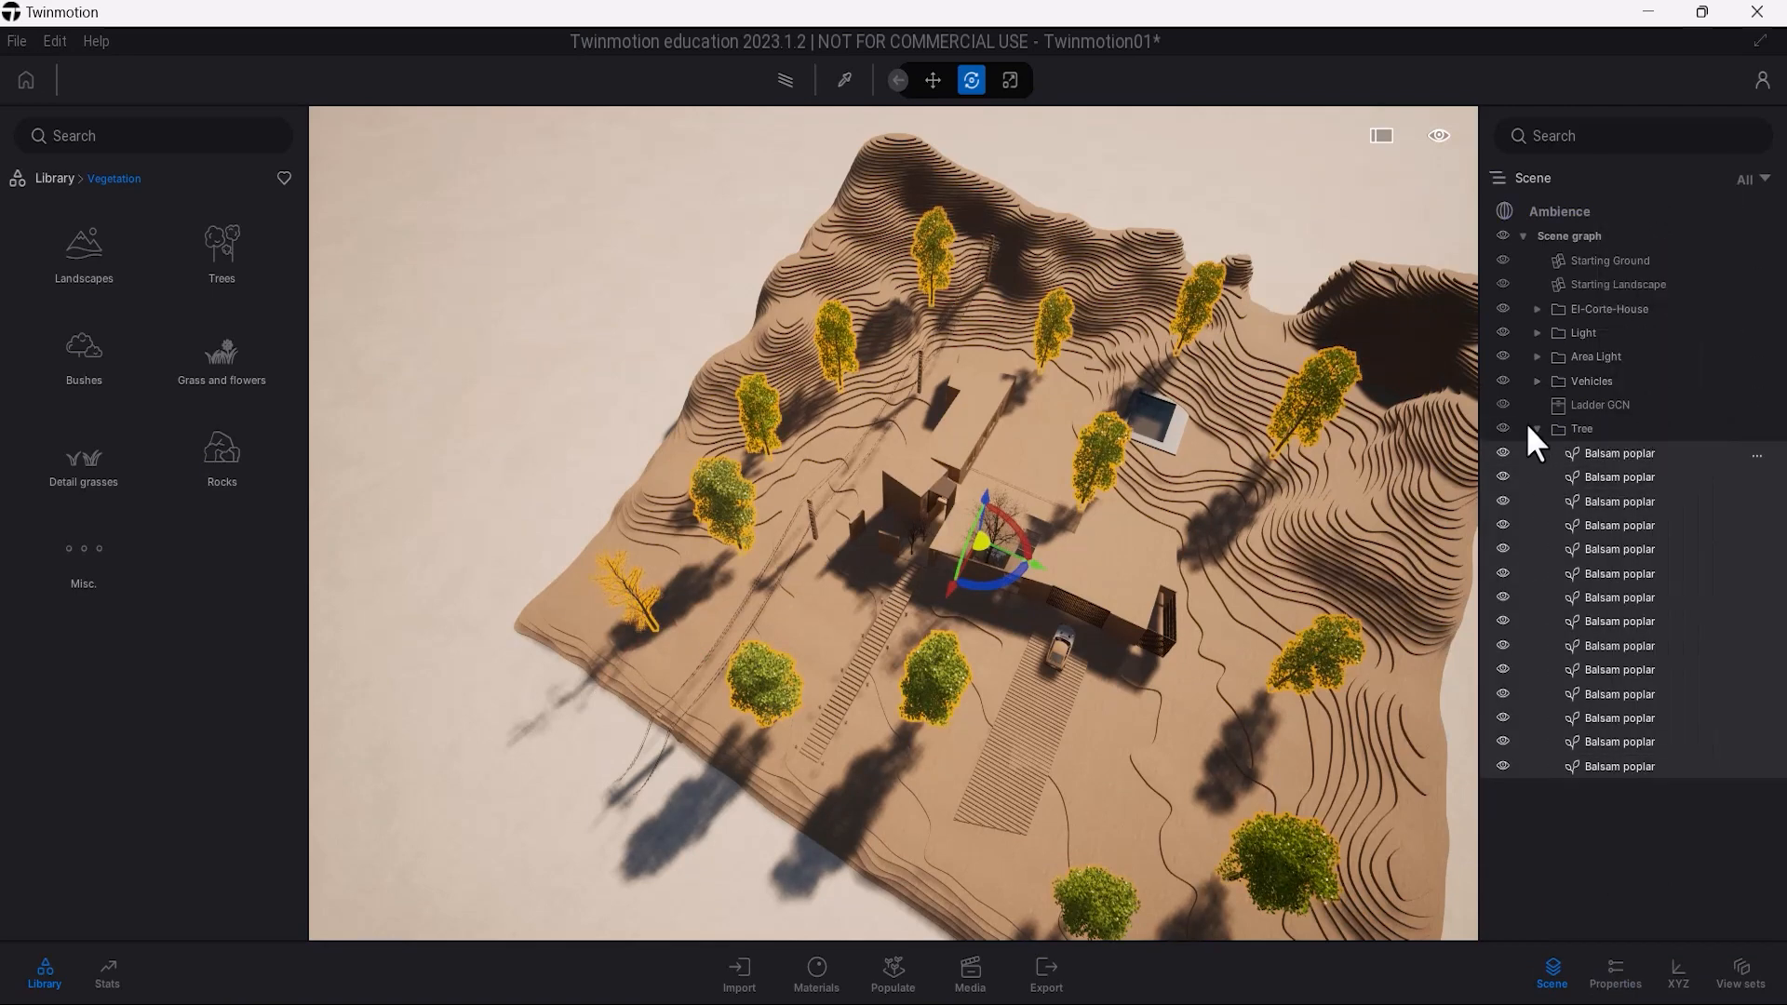
# Set the season of all the grouped Balsam poplar trees to Winter.
pyautogui.click(1535, 429)
pyautogui.click(1615, 972)
pyautogui.click(1682, 579)
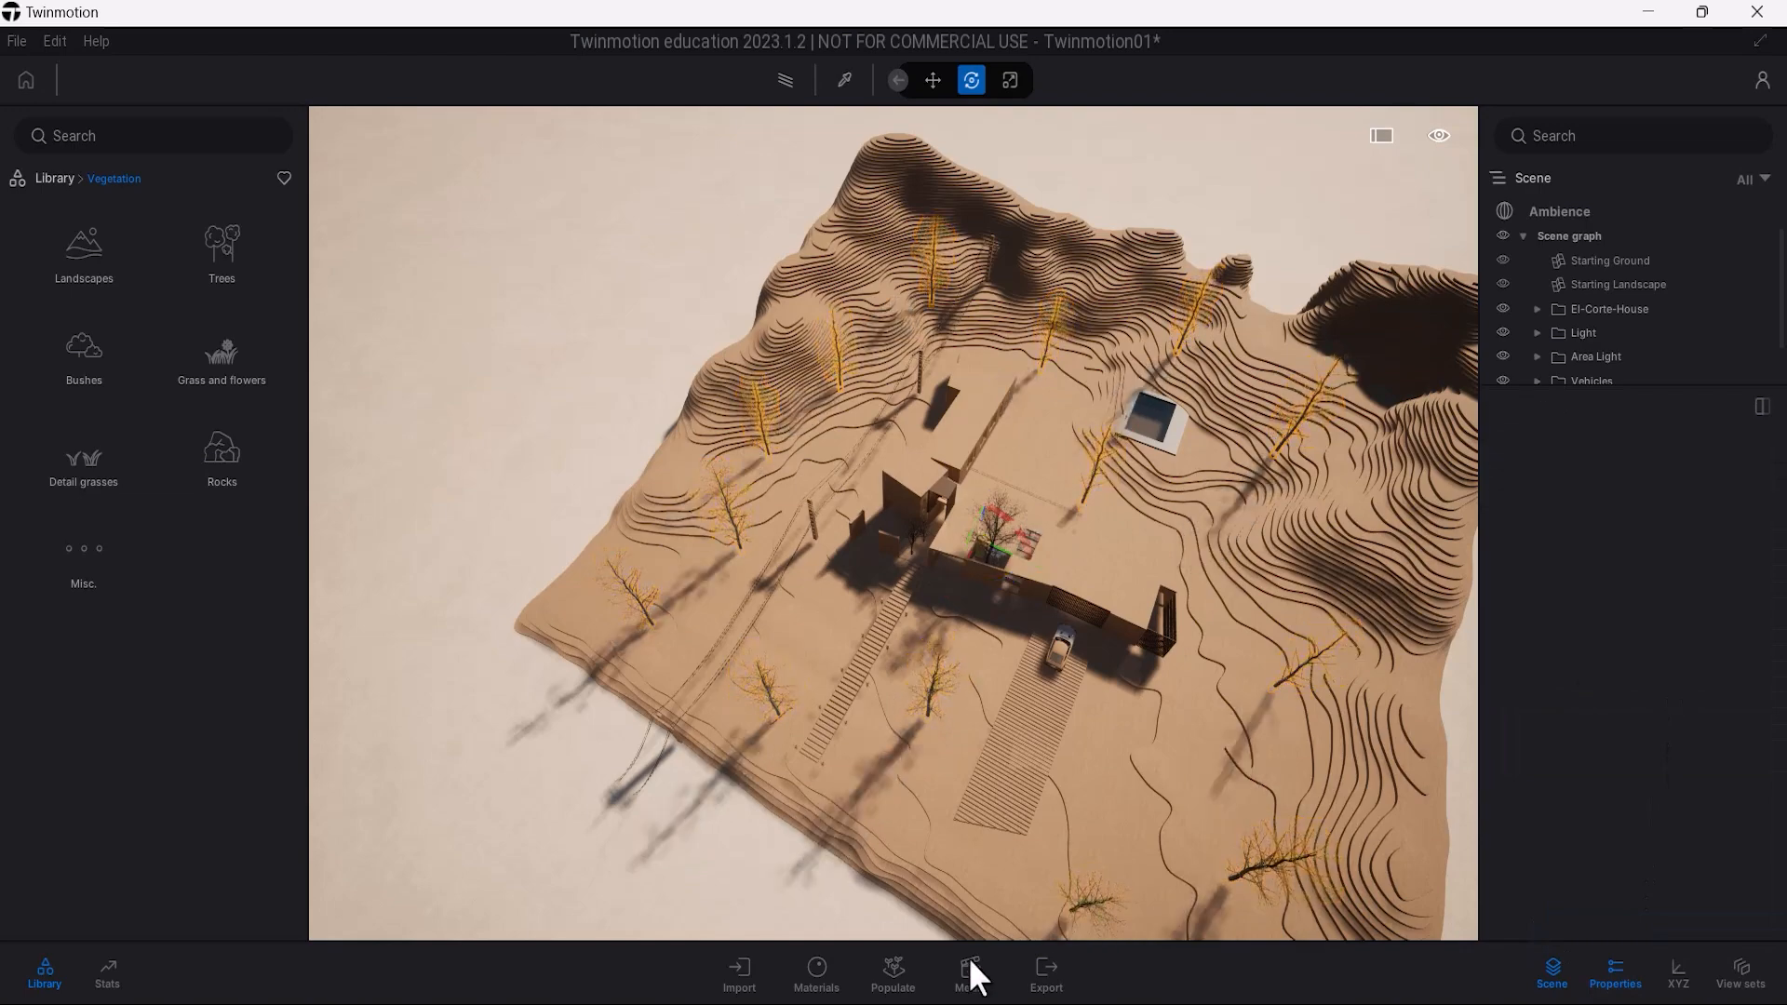
# Open Image1 in media mode, refresh it and save the project.
pyautogui.click(973, 951)
pyautogui.click(493, 804)
pyautogui.click(489, 760)
pyautogui.hotkey('ctrl', 's')
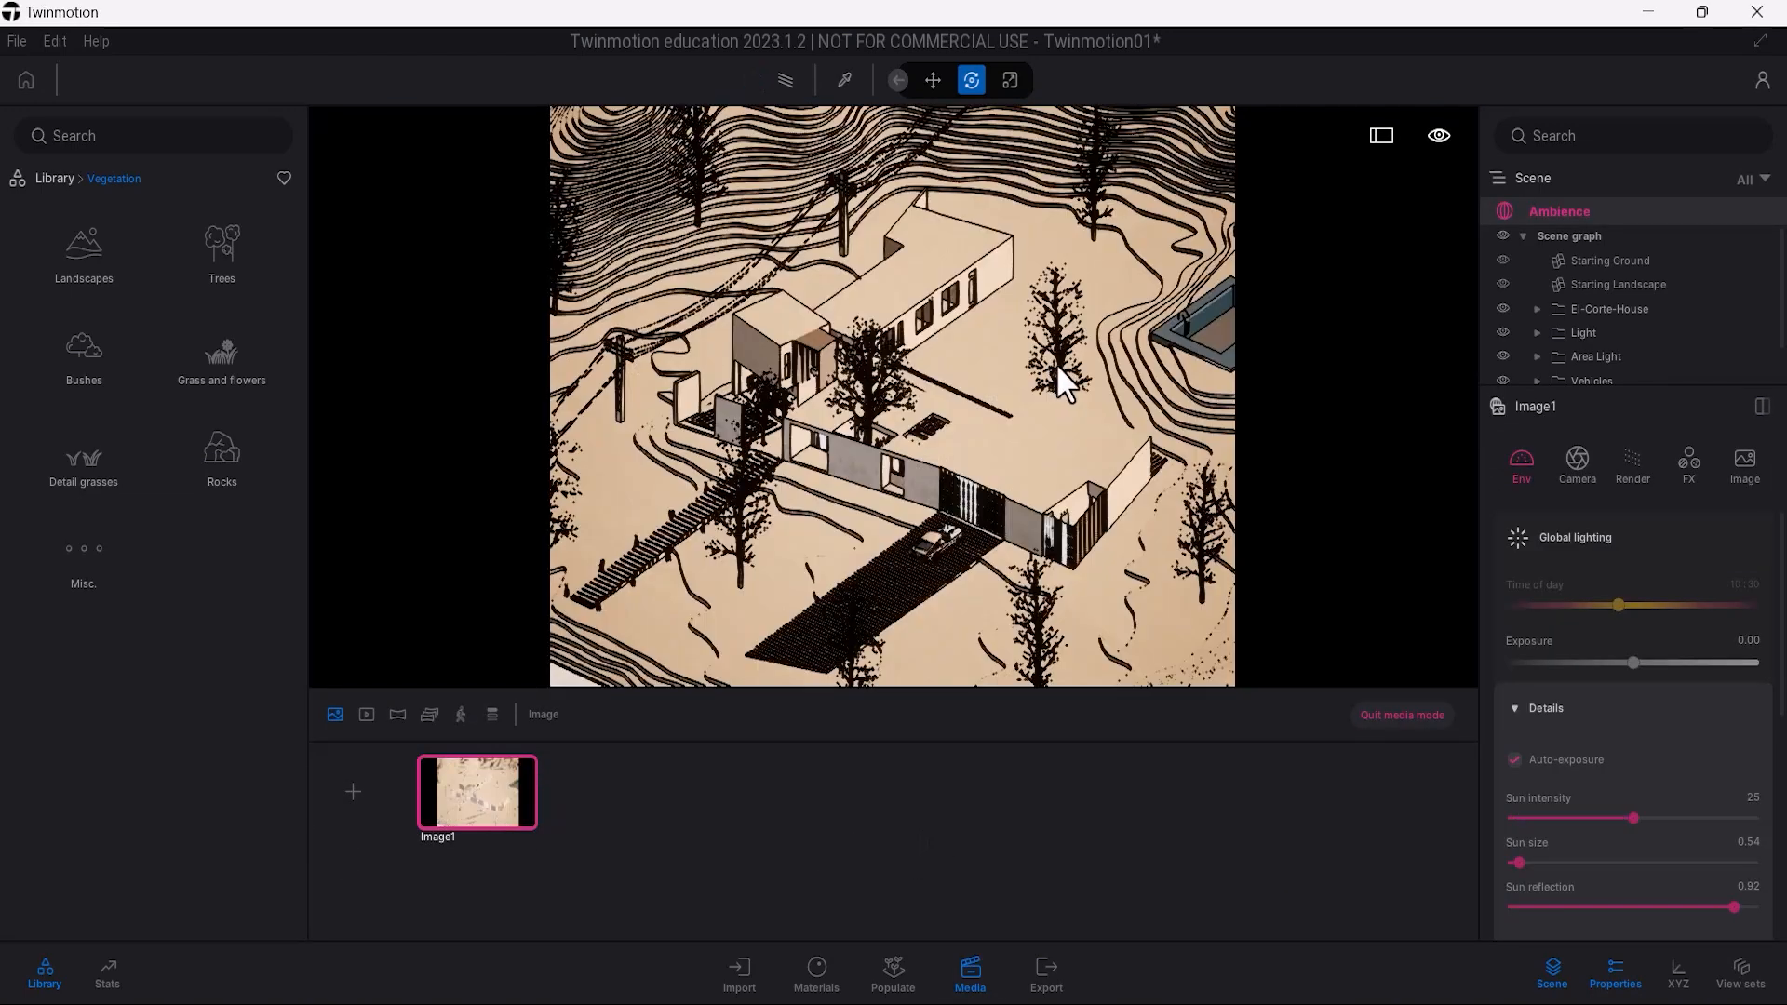
# Move the Balsam poplar behind the house closer to the rear wing and preview the image with the path tracer.
pyautogui.click(1055, 363)
pyautogui.moveTo(1054, 440); pyautogui.dragTo(1016, 400)
pyautogui.press('r')
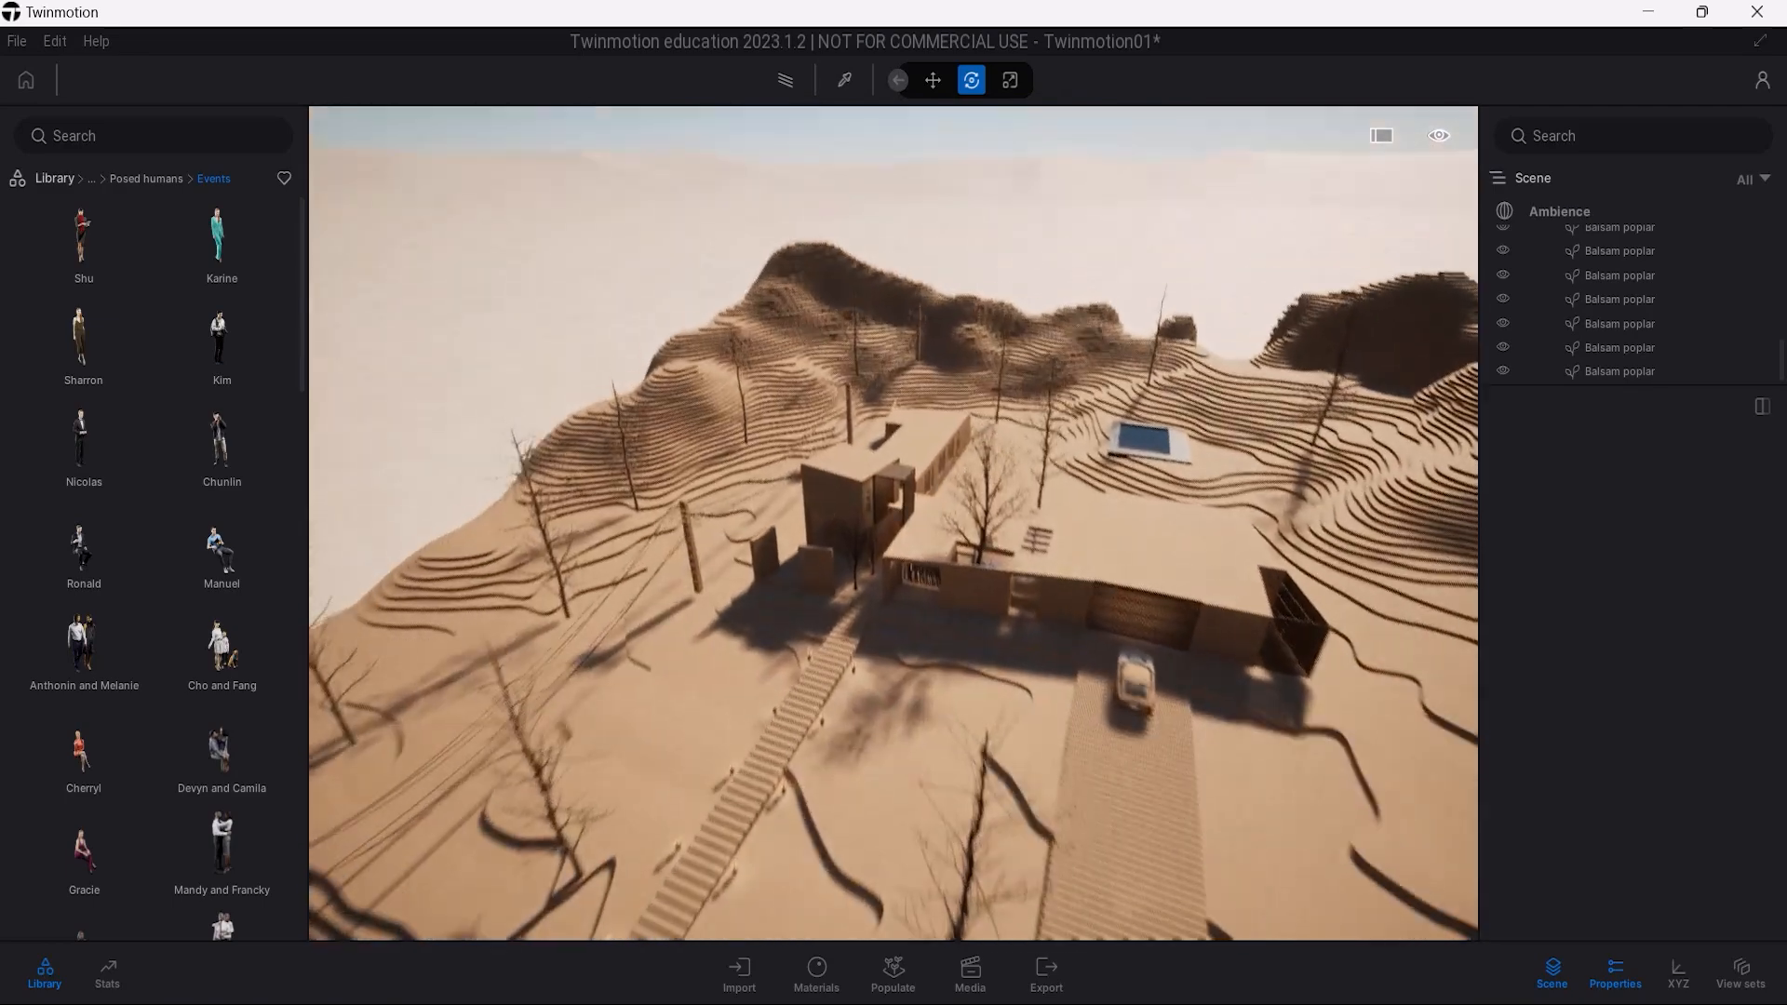
# Place the Anthonin and Melanie posed humans on the slatted walkway and Randolph on the driveway behind the car.
pyautogui.scroll(10, 929, 762)
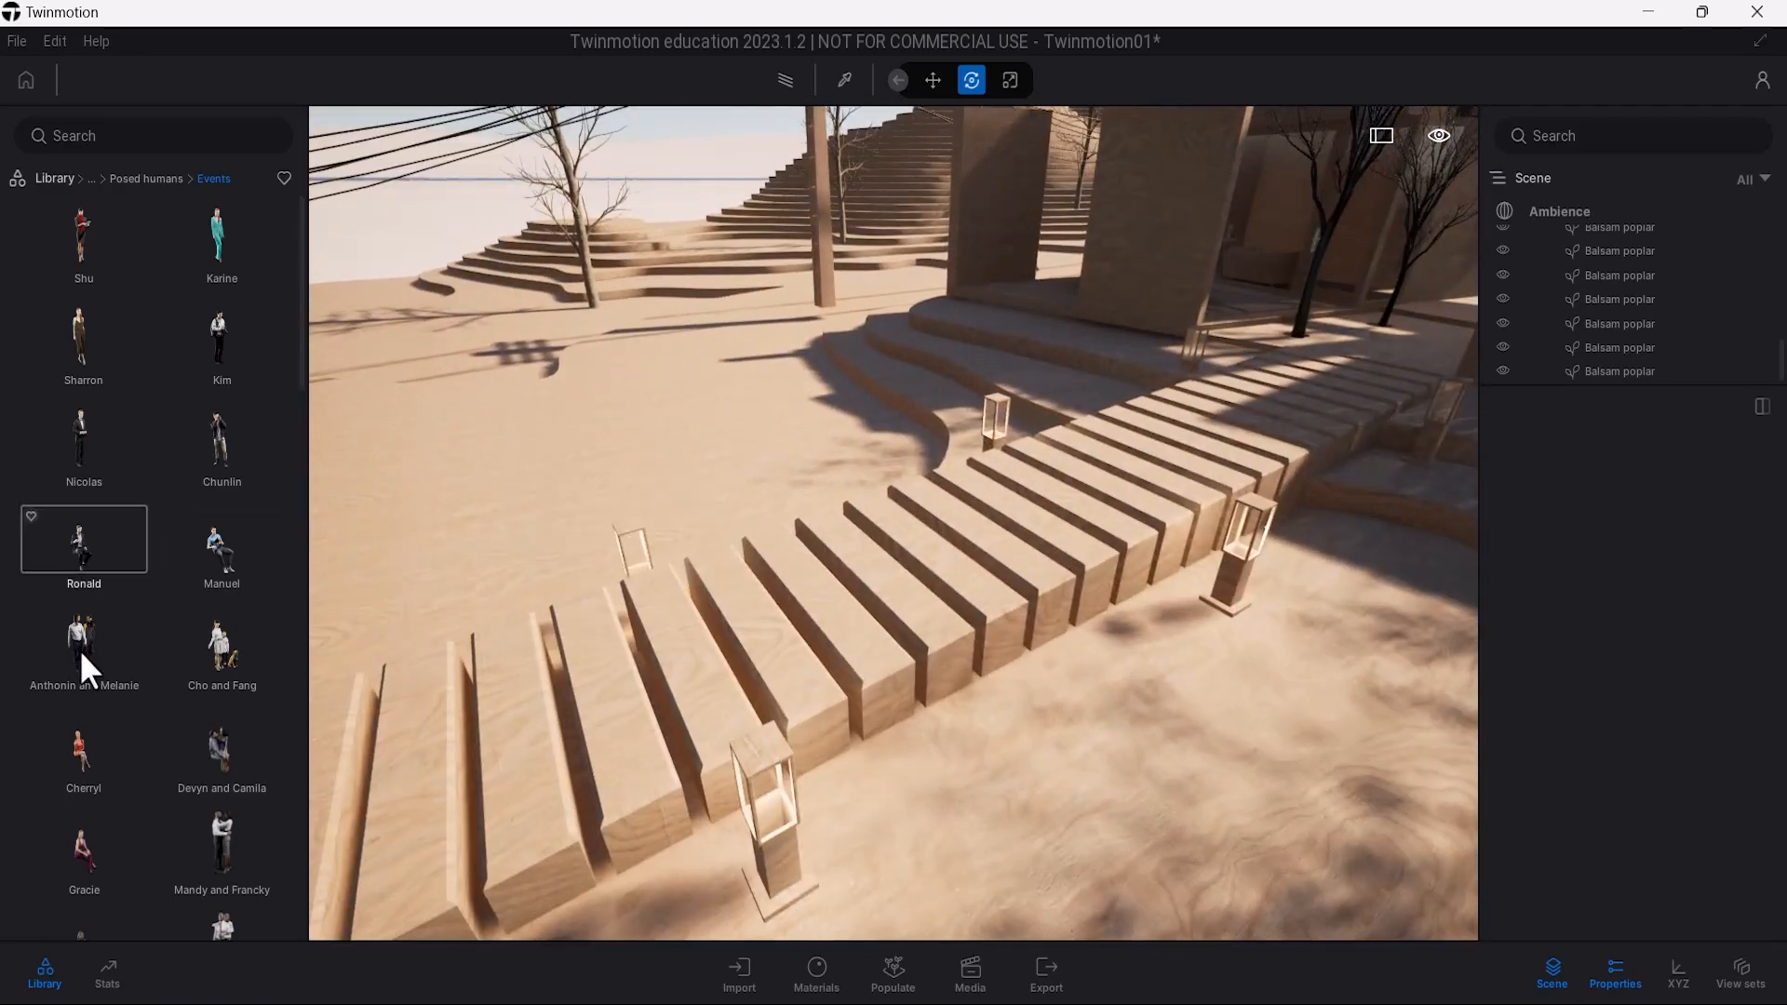
pyautogui.moveTo(80, 650); pyautogui.dragTo(881, 582)
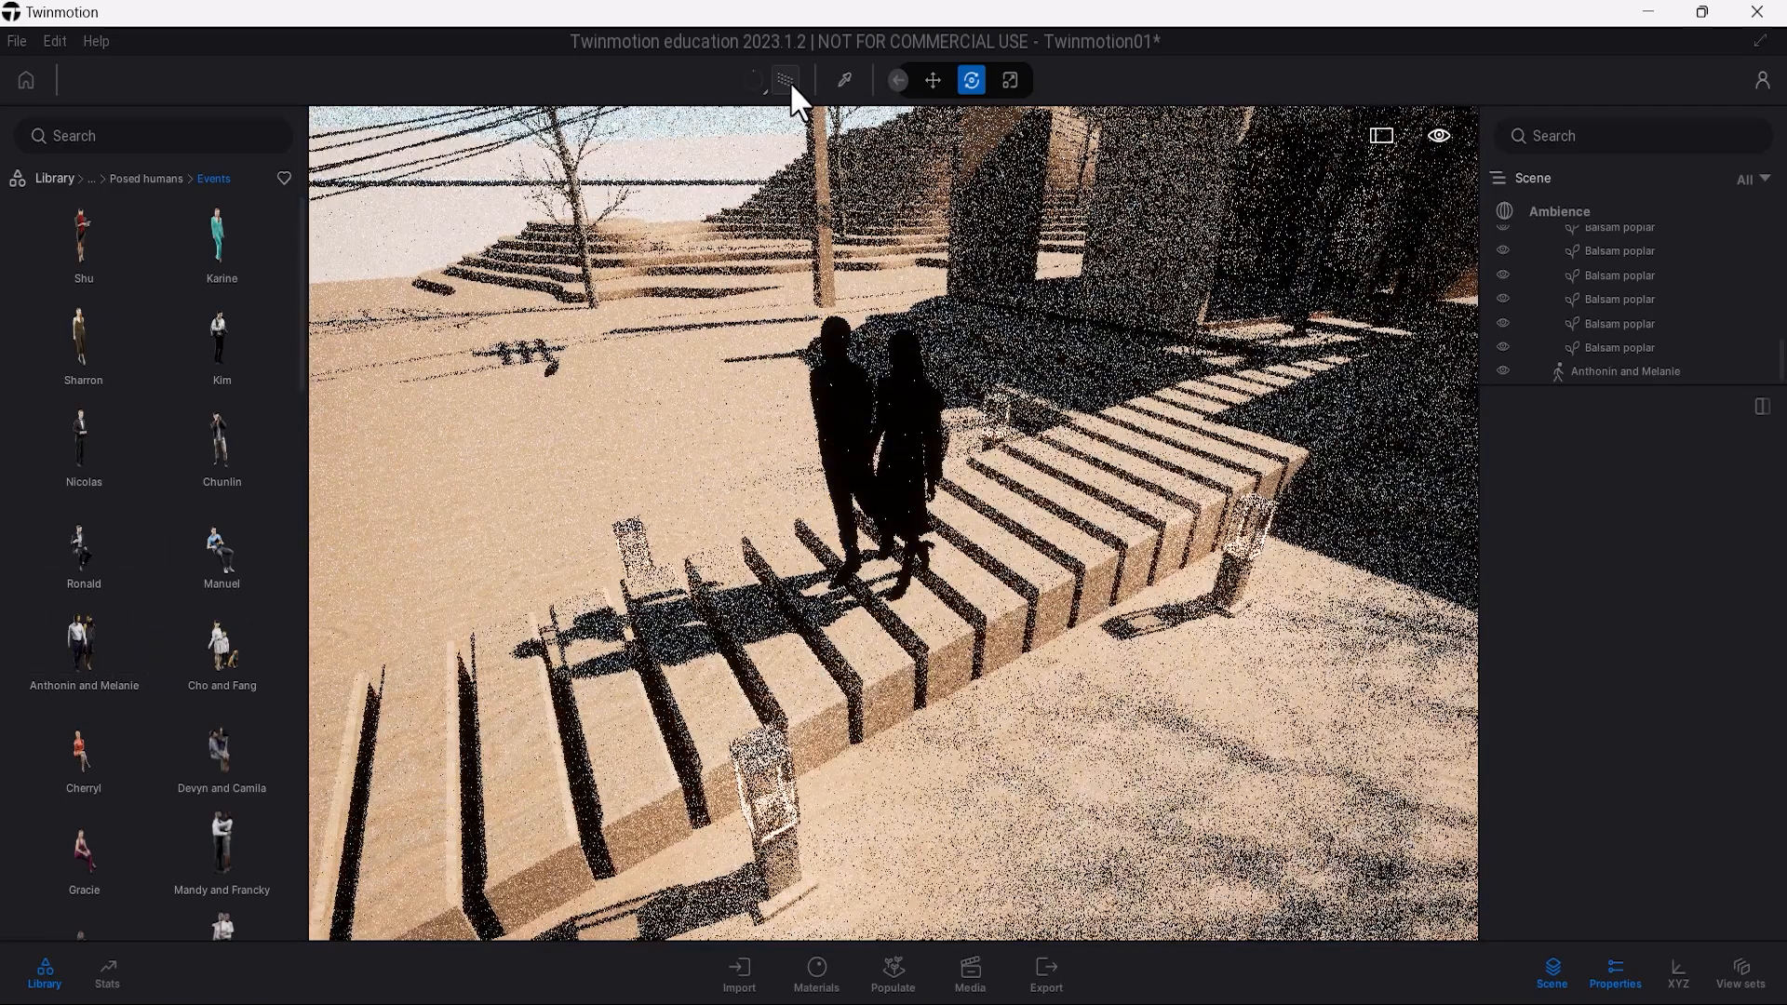
pyautogui.scroll(-1, 180, 598)
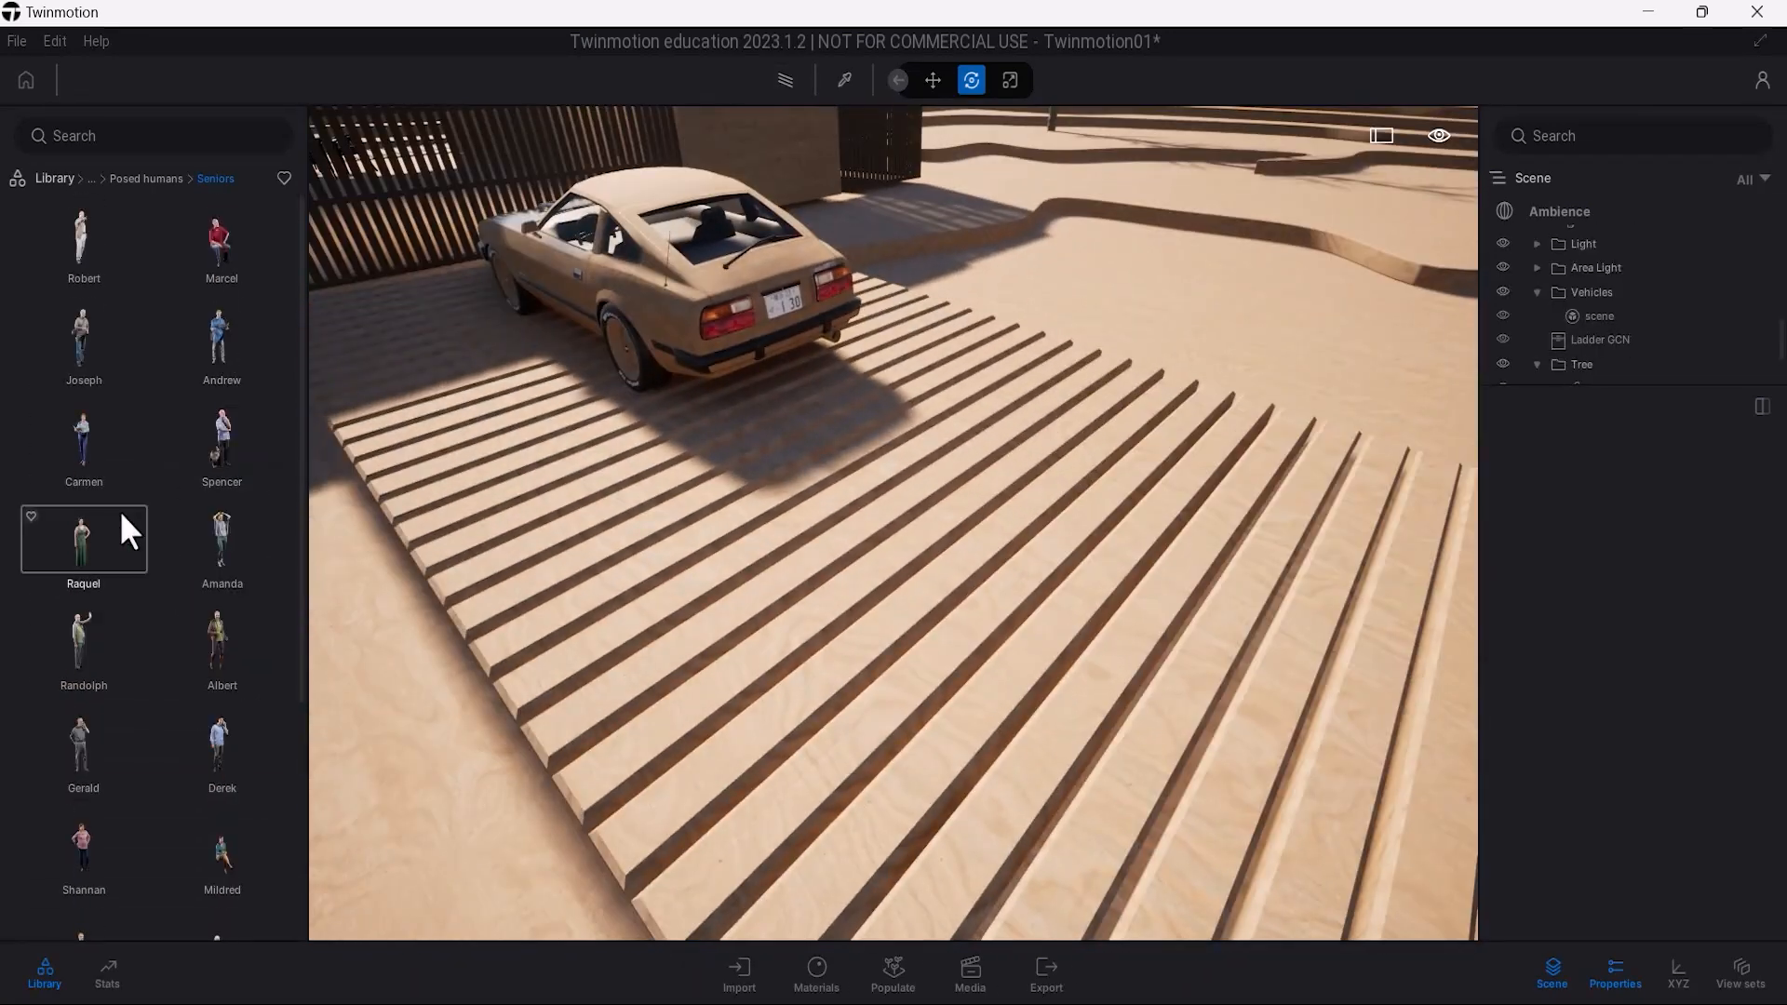
pyautogui.moveTo(80, 642); pyautogui.dragTo(633, 523)
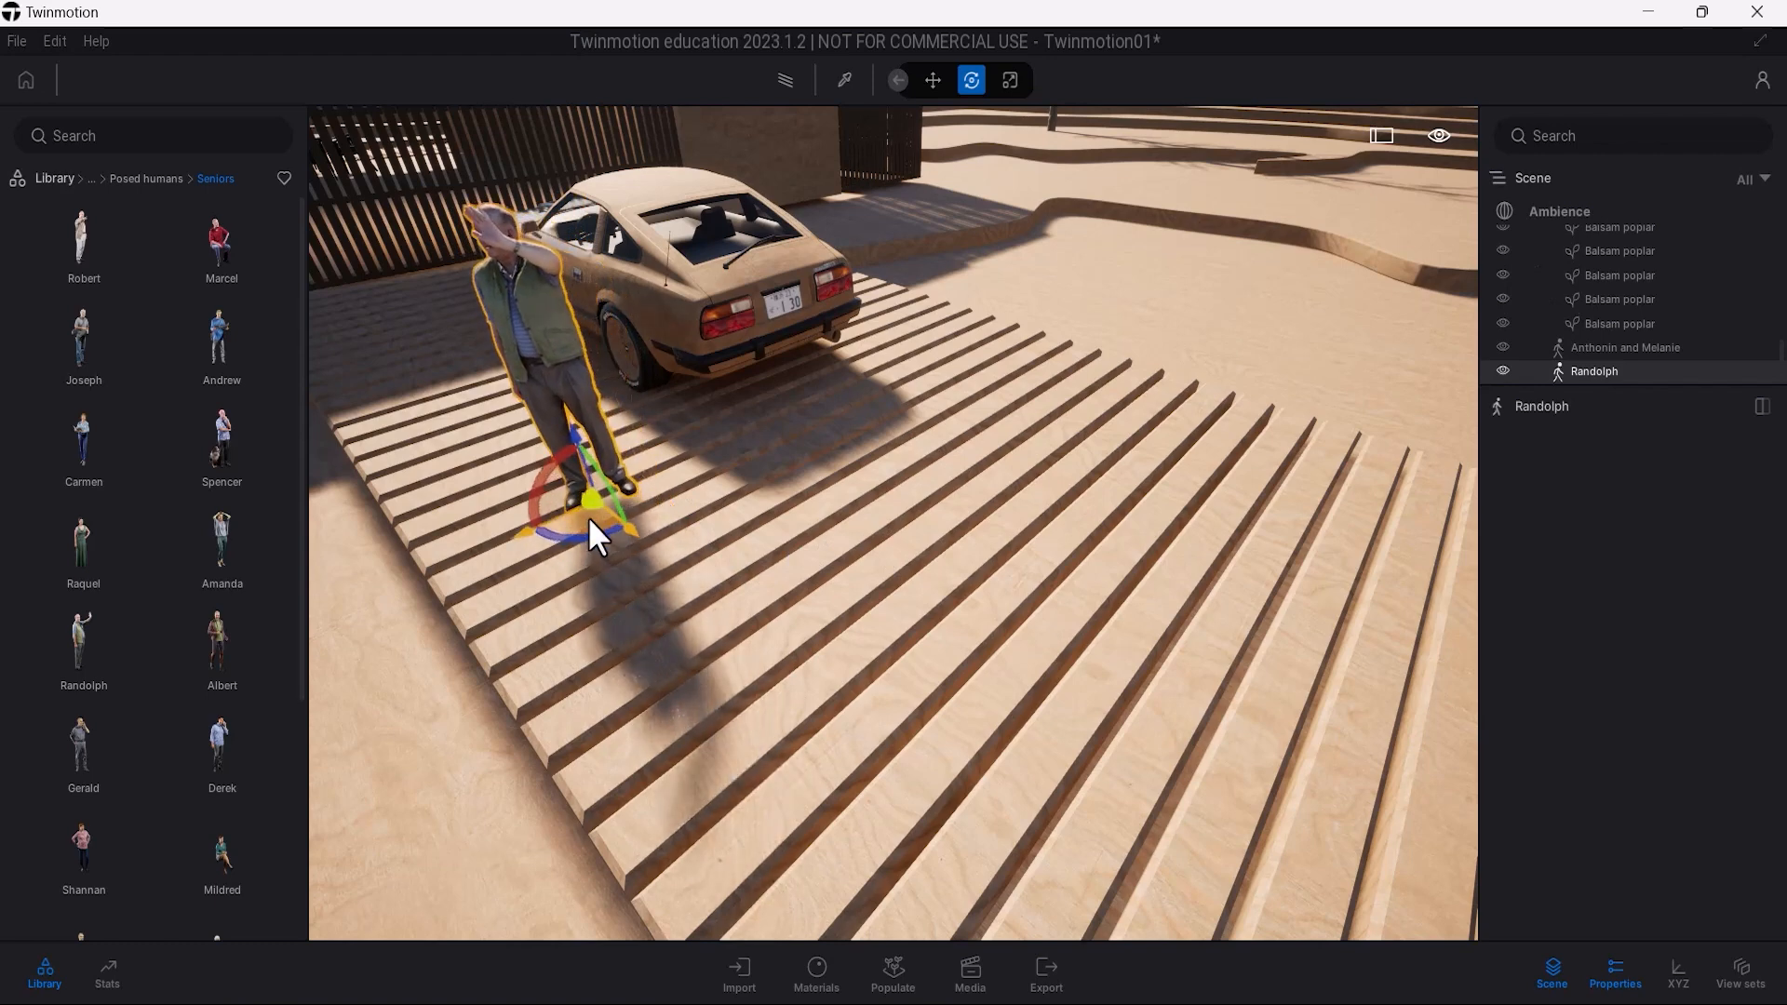
pyautogui.click(708, 651)
# Reopen Image1, save the project and enable its Clay render effect.
pyautogui.click(969, 972)
pyautogui.click(499, 806)
pyautogui.hotkey('ctrl', 's')
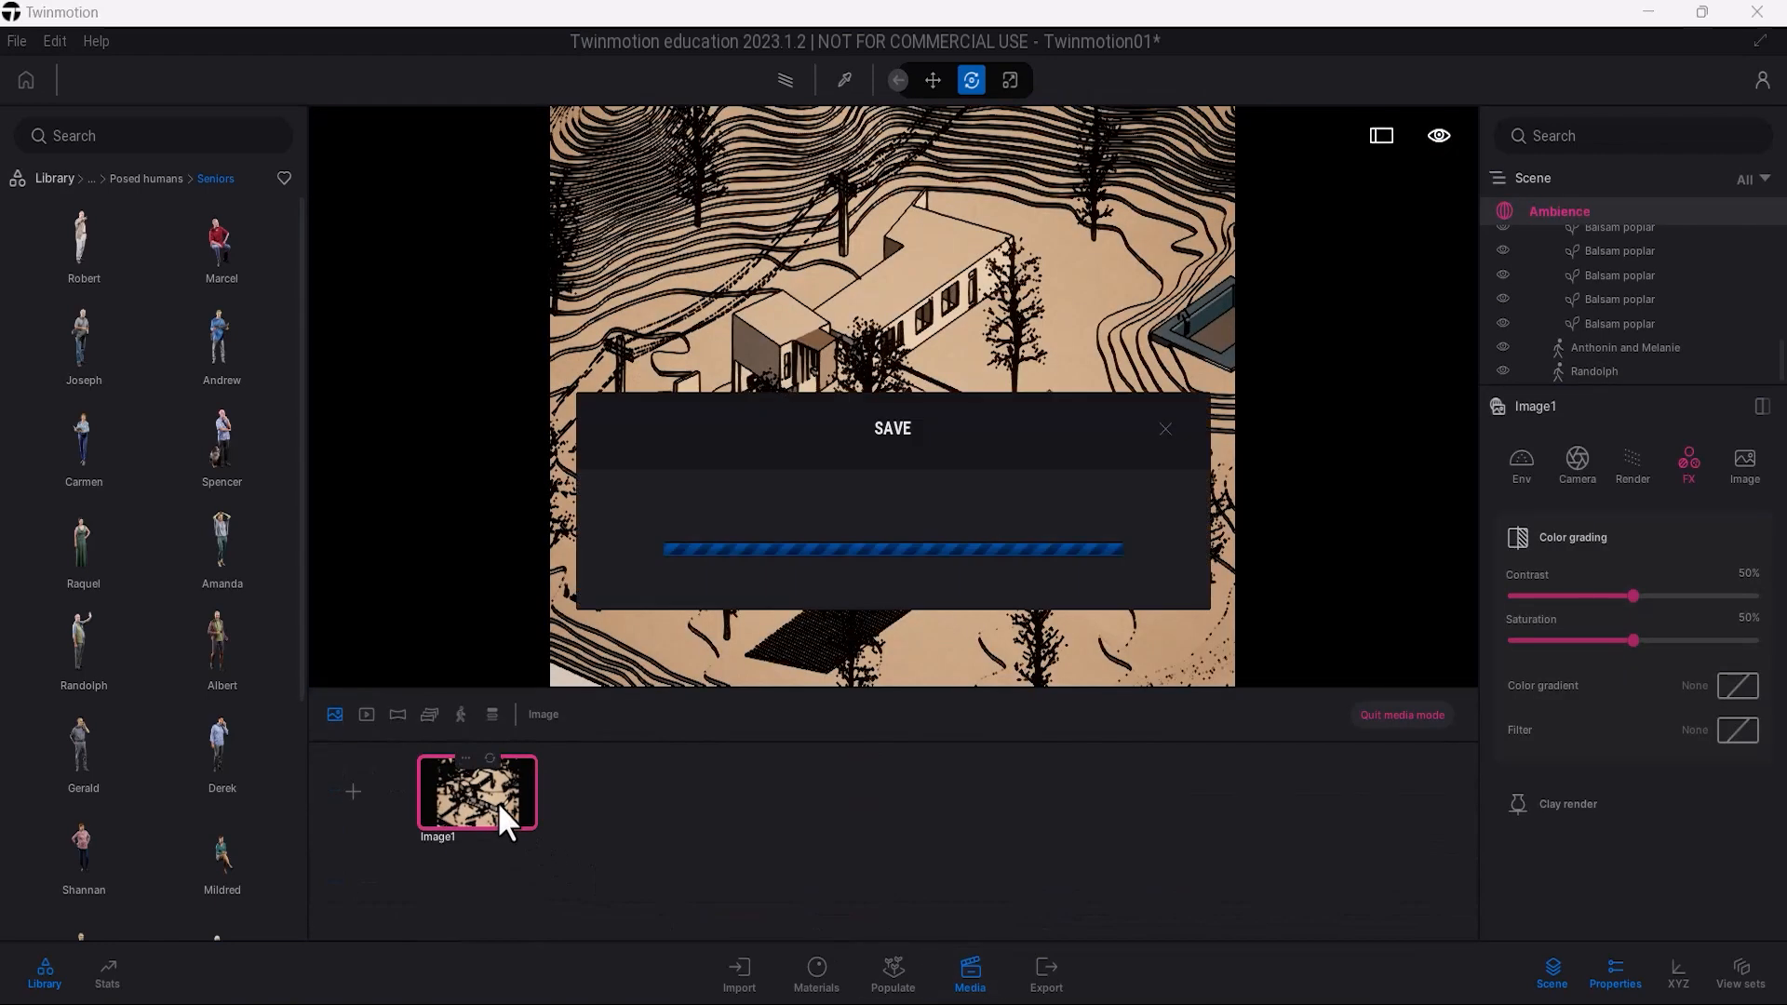
pyautogui.click(1542, 817)
pyautogui.click(1541, 801)
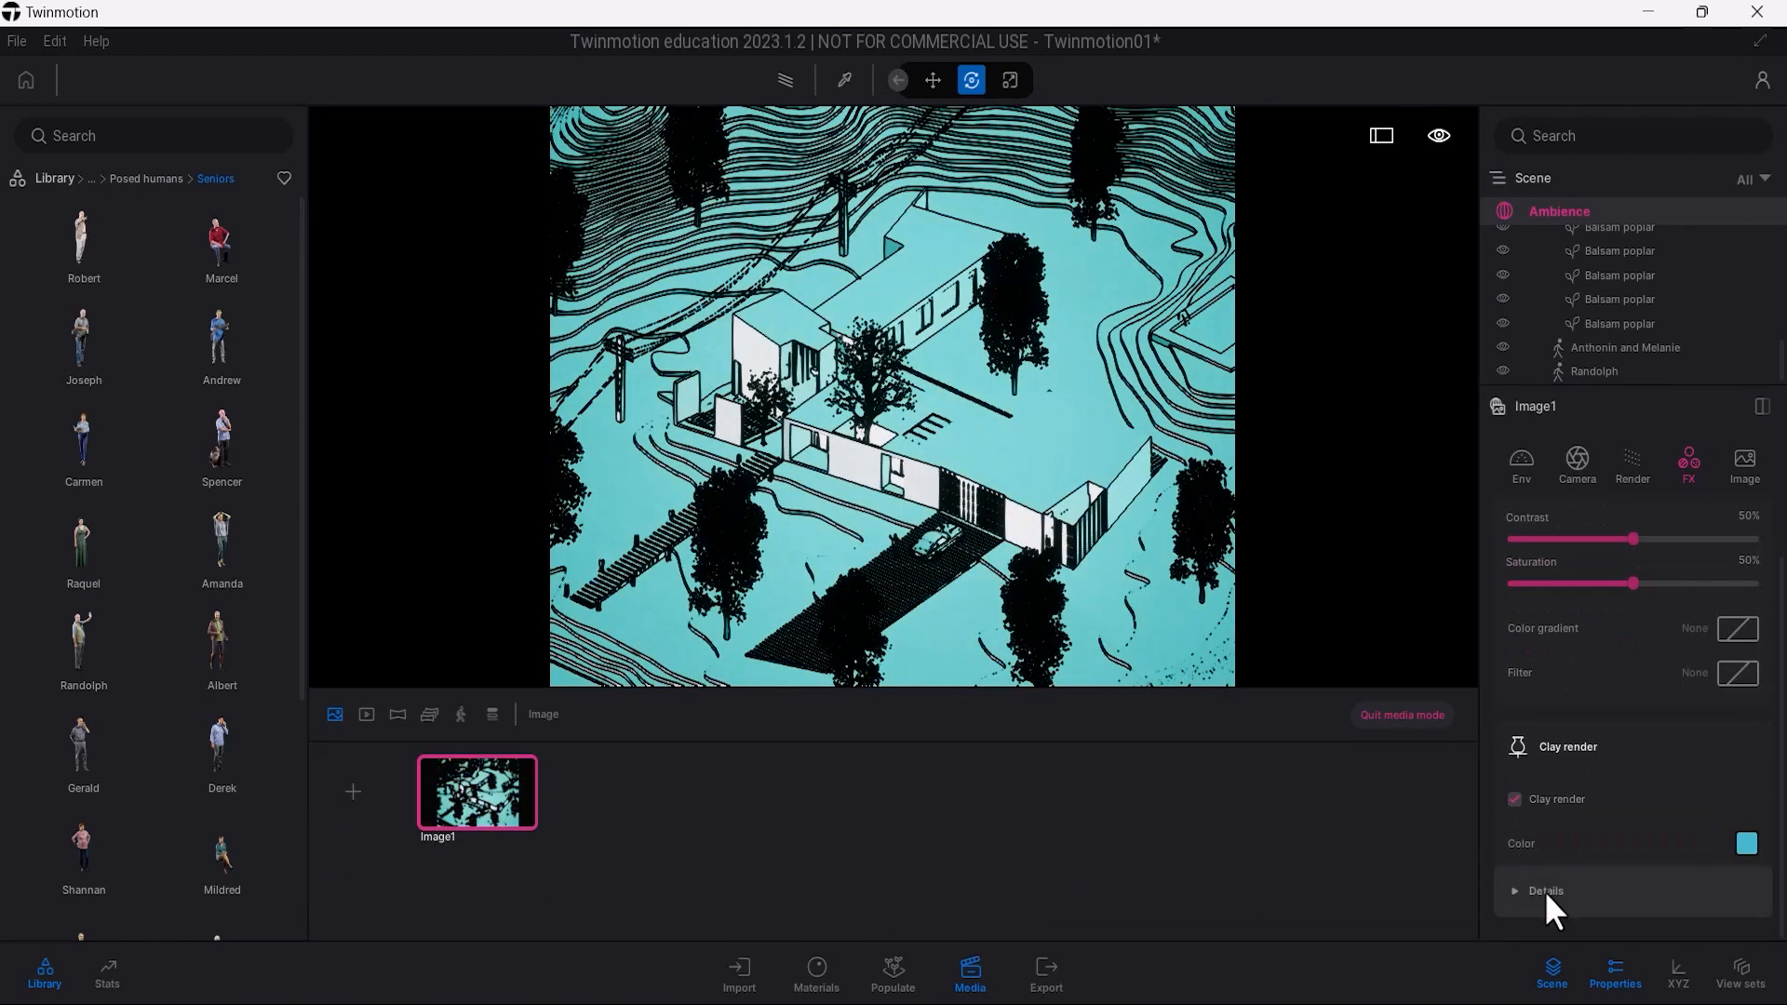
# Exclude glass, landscape, water, items, vehicles and others from the clay render's affected elements.
pyautogui.click(1544, 907)
pyautogui.click(1536, 855)
pyautogui.click(1535, 825)
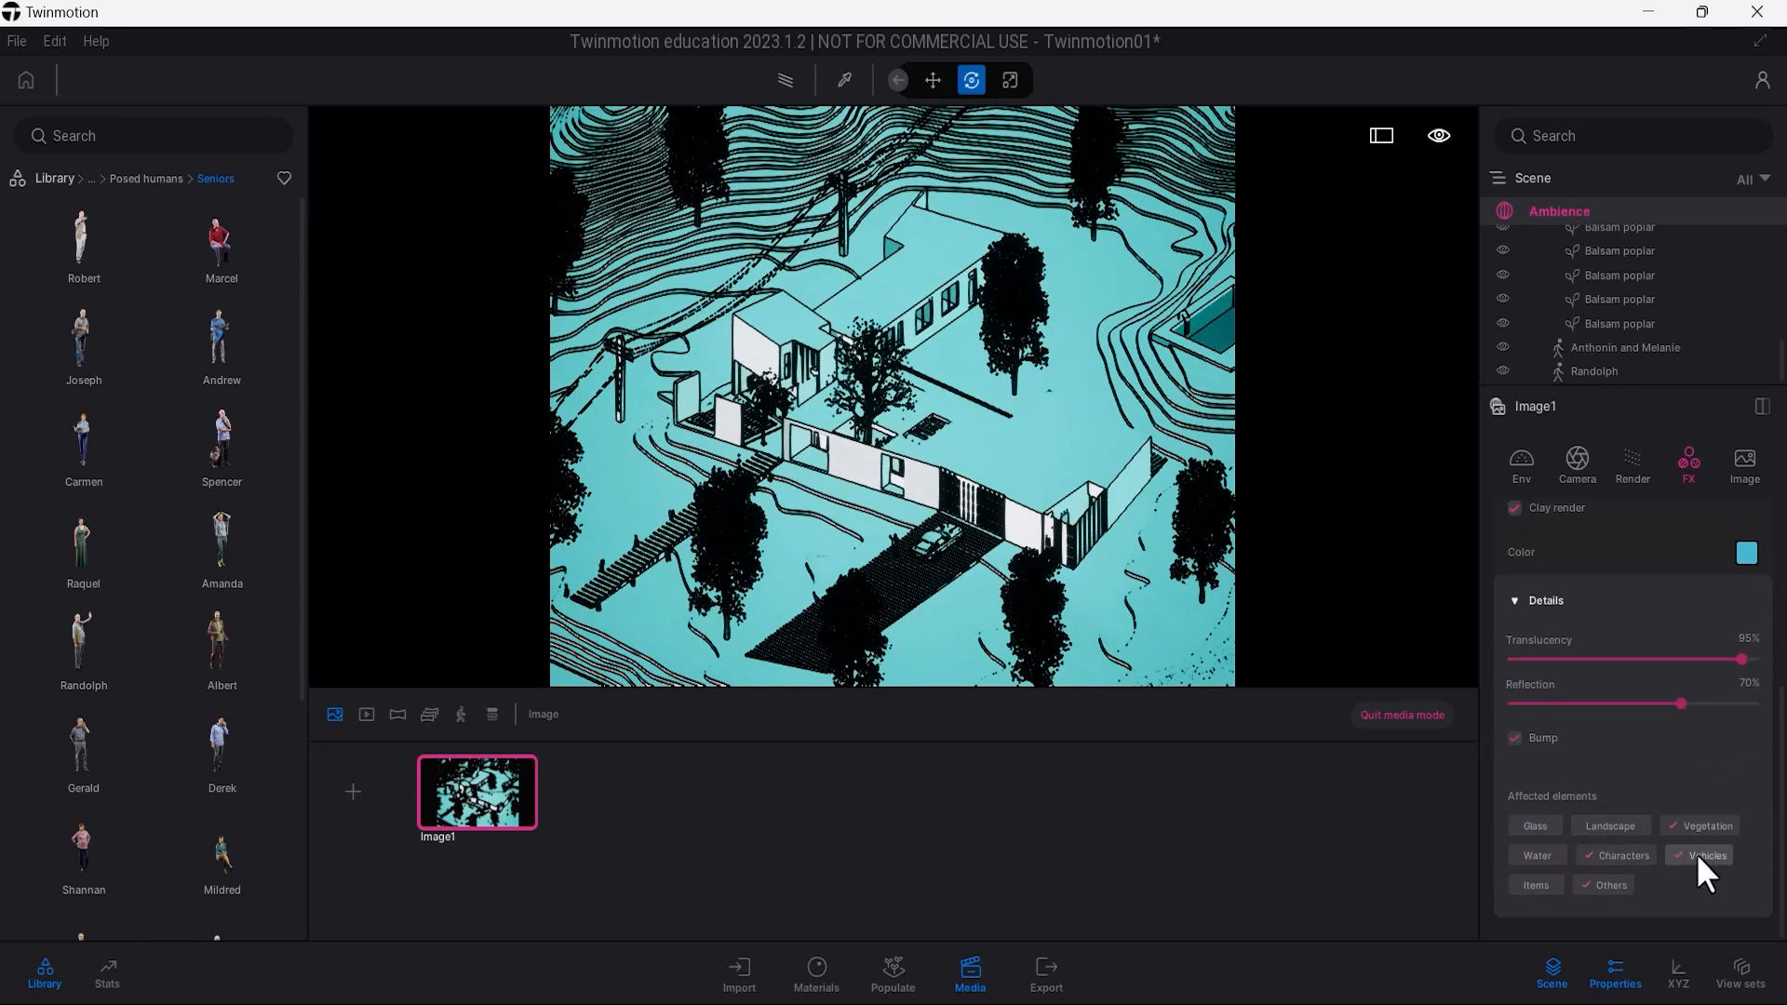
pyautogui.click(1695, 853)
pyautogui.click(1602, 885)
# Set the clay render color to pale beige and exclude vegetation from the affected elements.
pyautogui.click(1746, 553)
pyautogui.click(1151, 448)
pyautogui.click(997, 740)
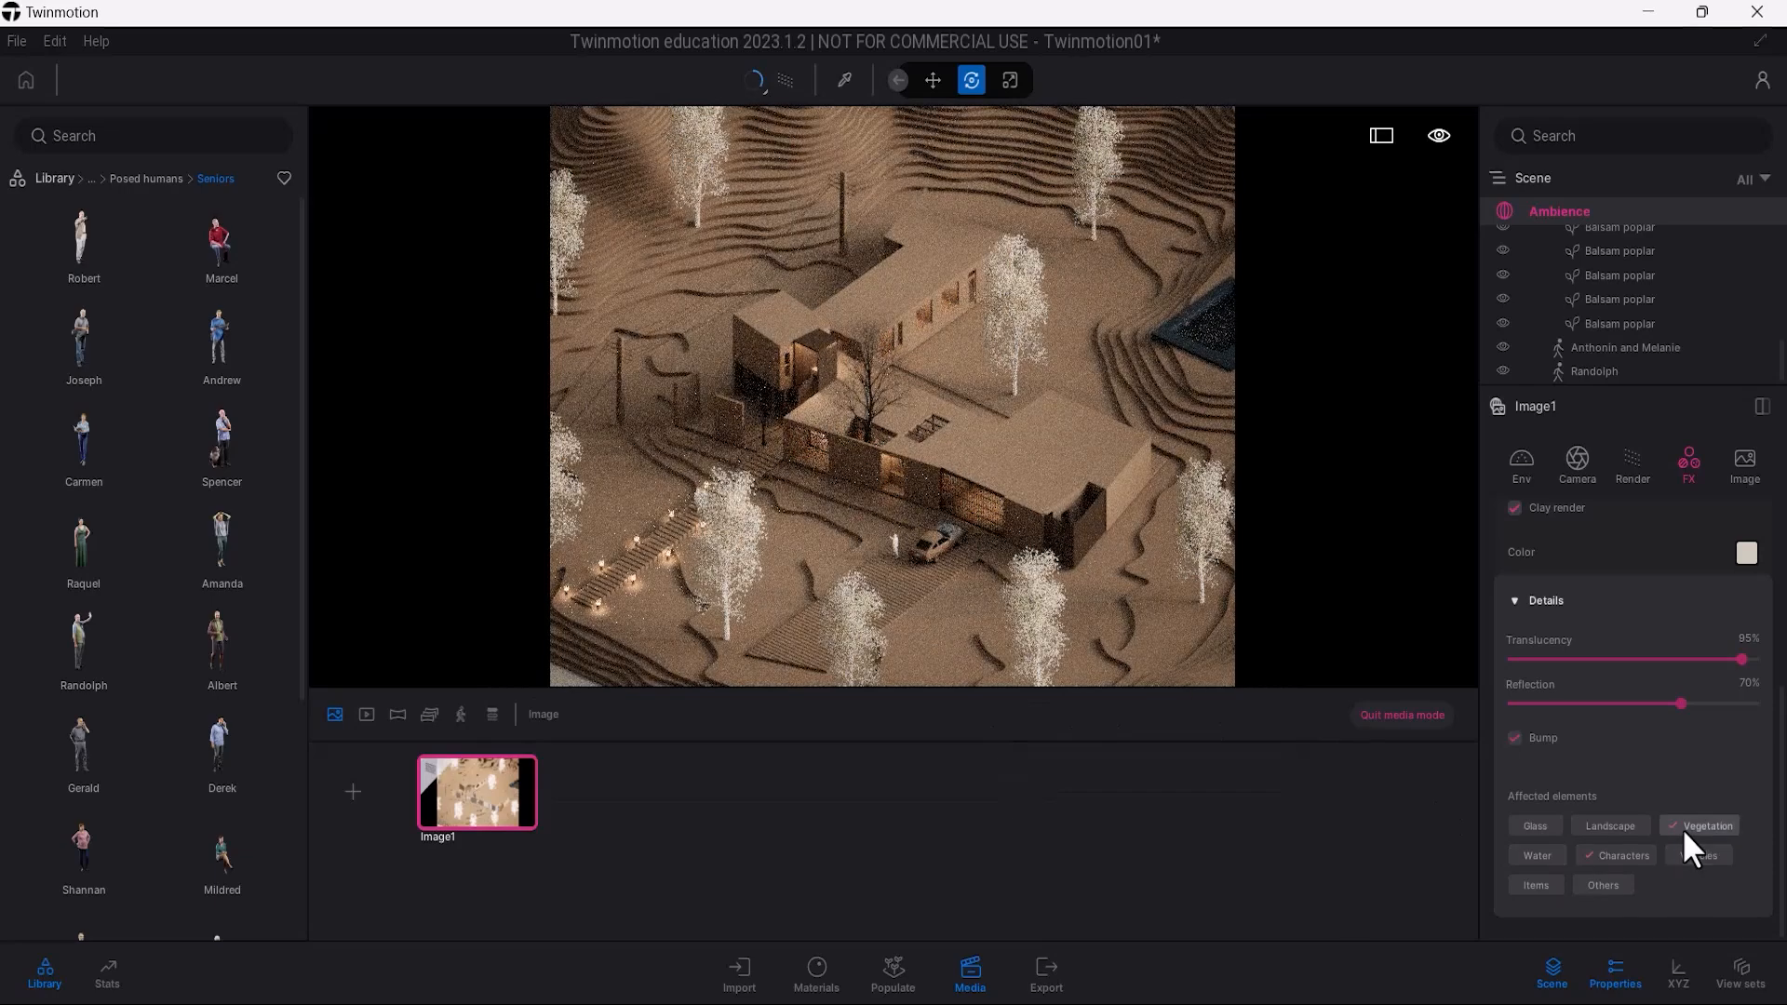
pyautogui.click(1683, 827)
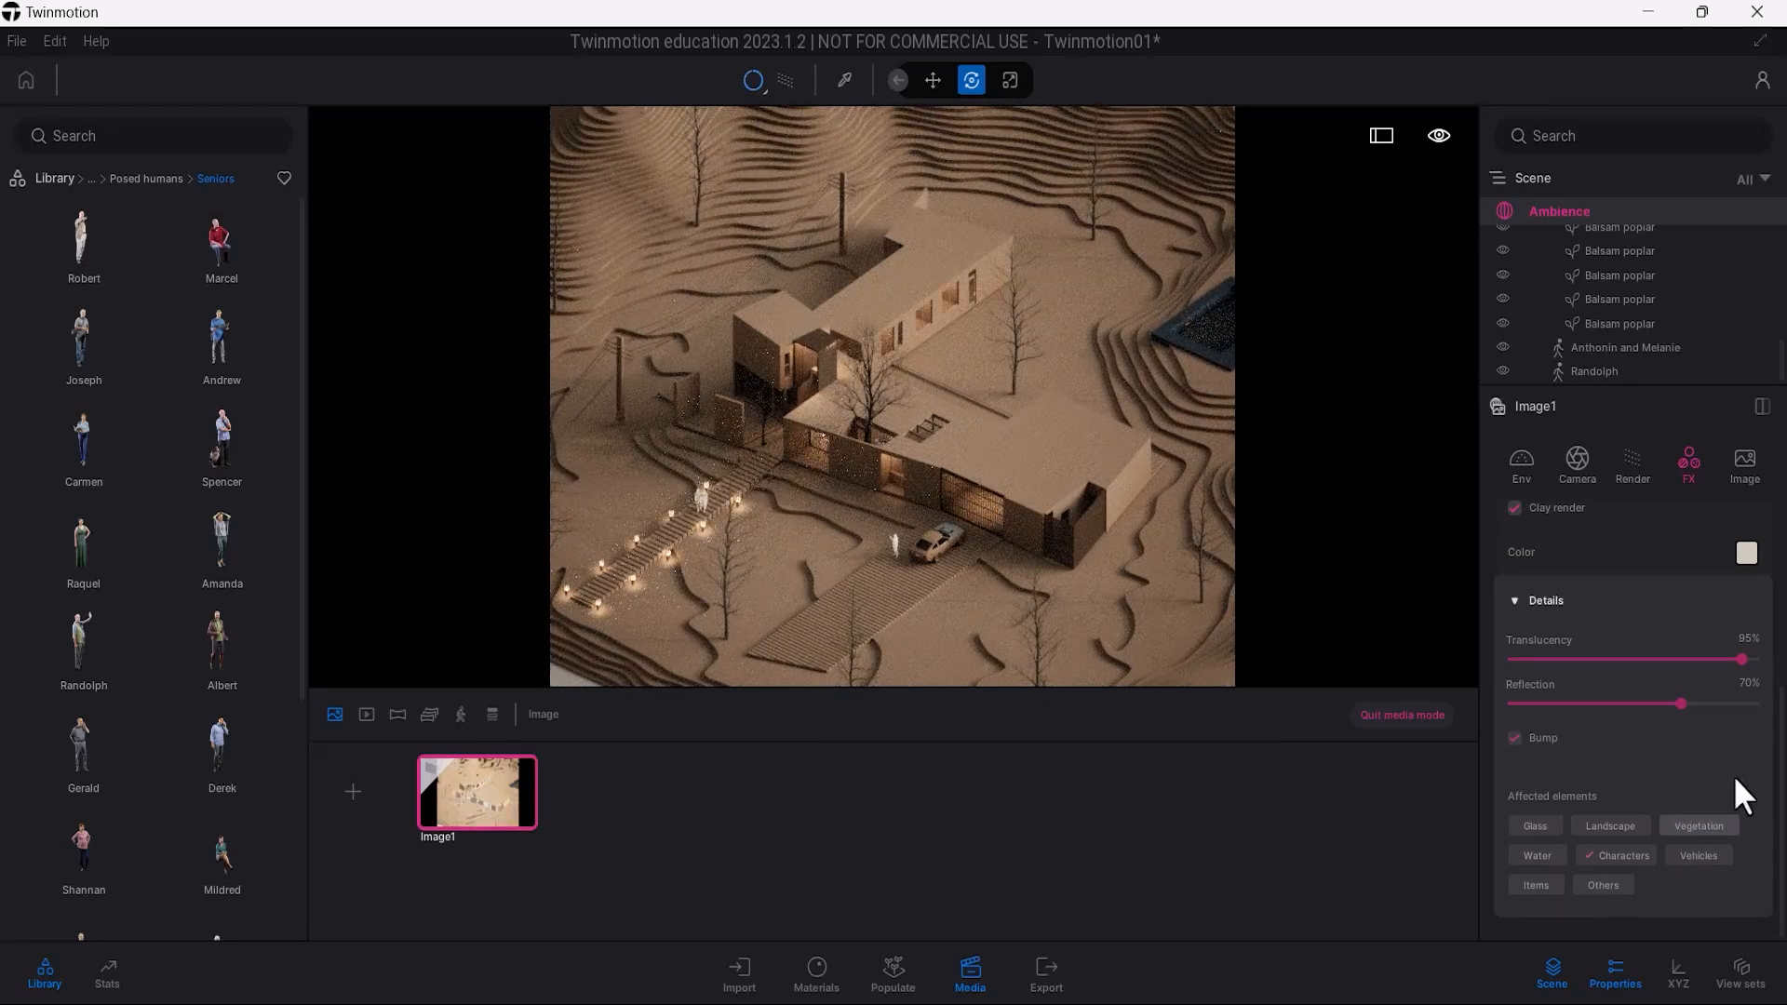
# Change the clay render color to the stored light grey C4C4C4.
pyautogui.click(1746, 553)
pyautogui.moveTo(789, 257); pyautogui.dragTo(1273, 251)
pyautogui.click(1712, 435)
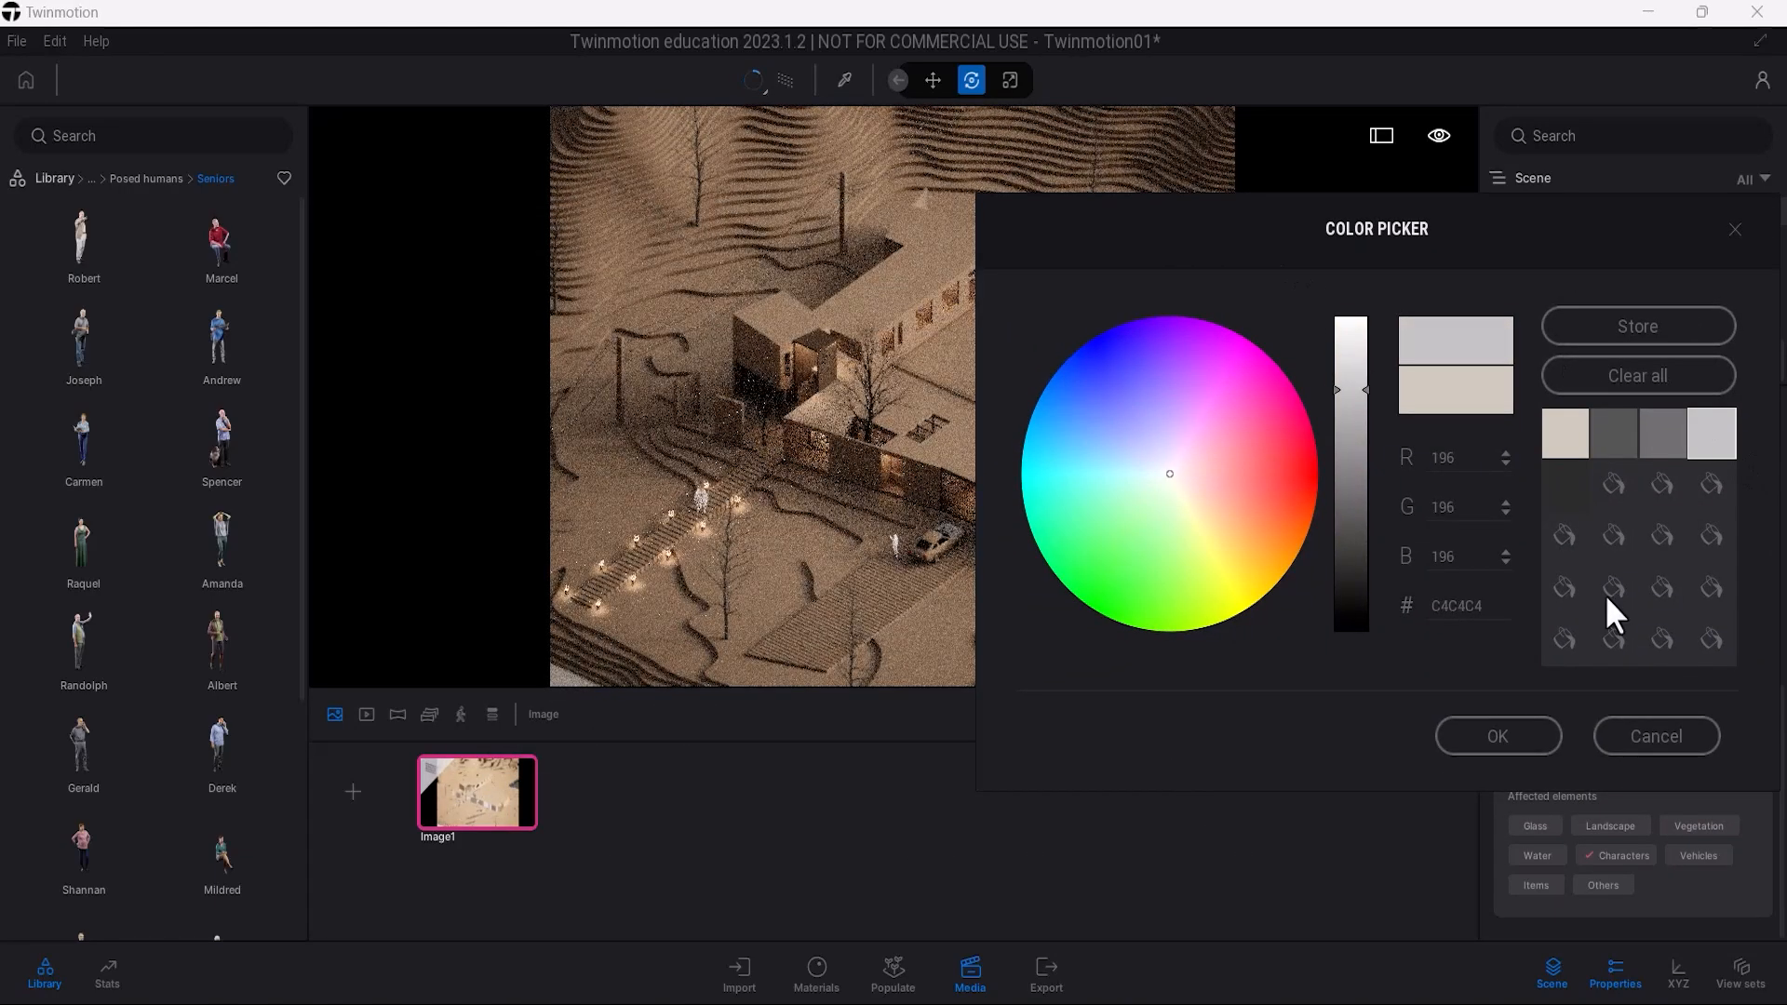
pyautogui.click(1497, 735)
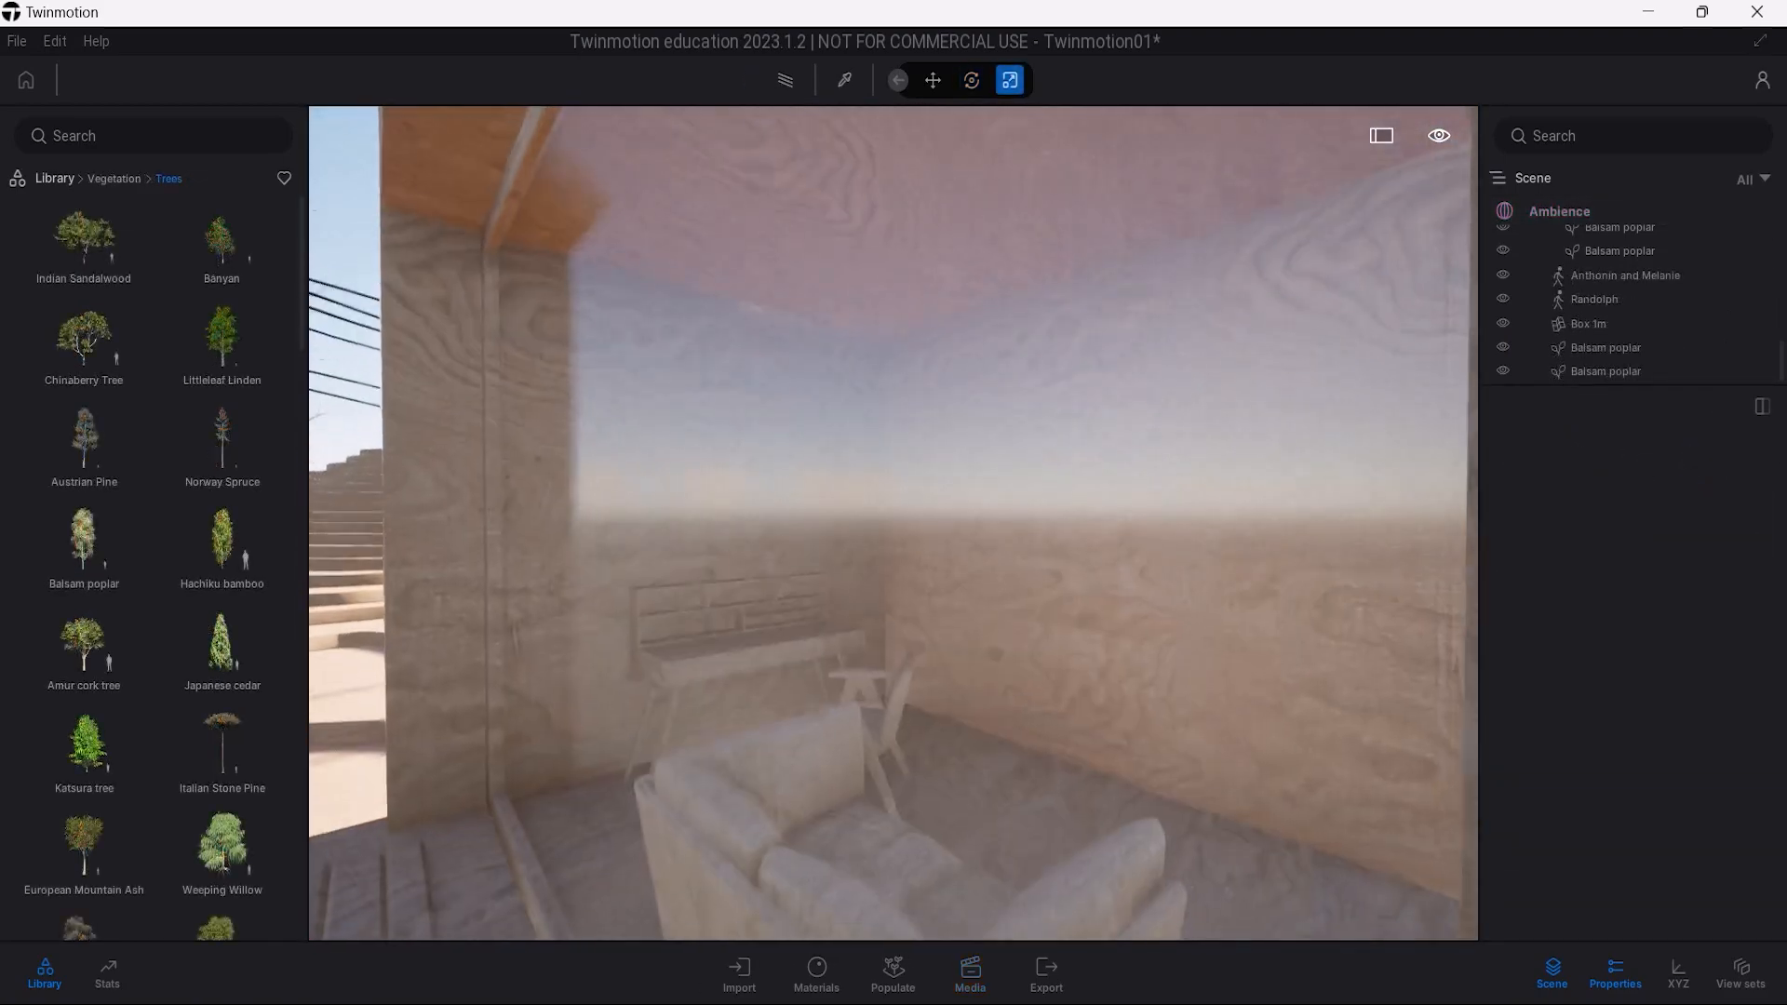
# Place an area light from the library in the furnished room with the sofa and desk.
pyautogui.press('w')
pyautogui.moveTo(893, 523); pyautogui.dragTo(865, 670, button='right')
pyautogui.press('s')
pyautogui.click(54, 178)
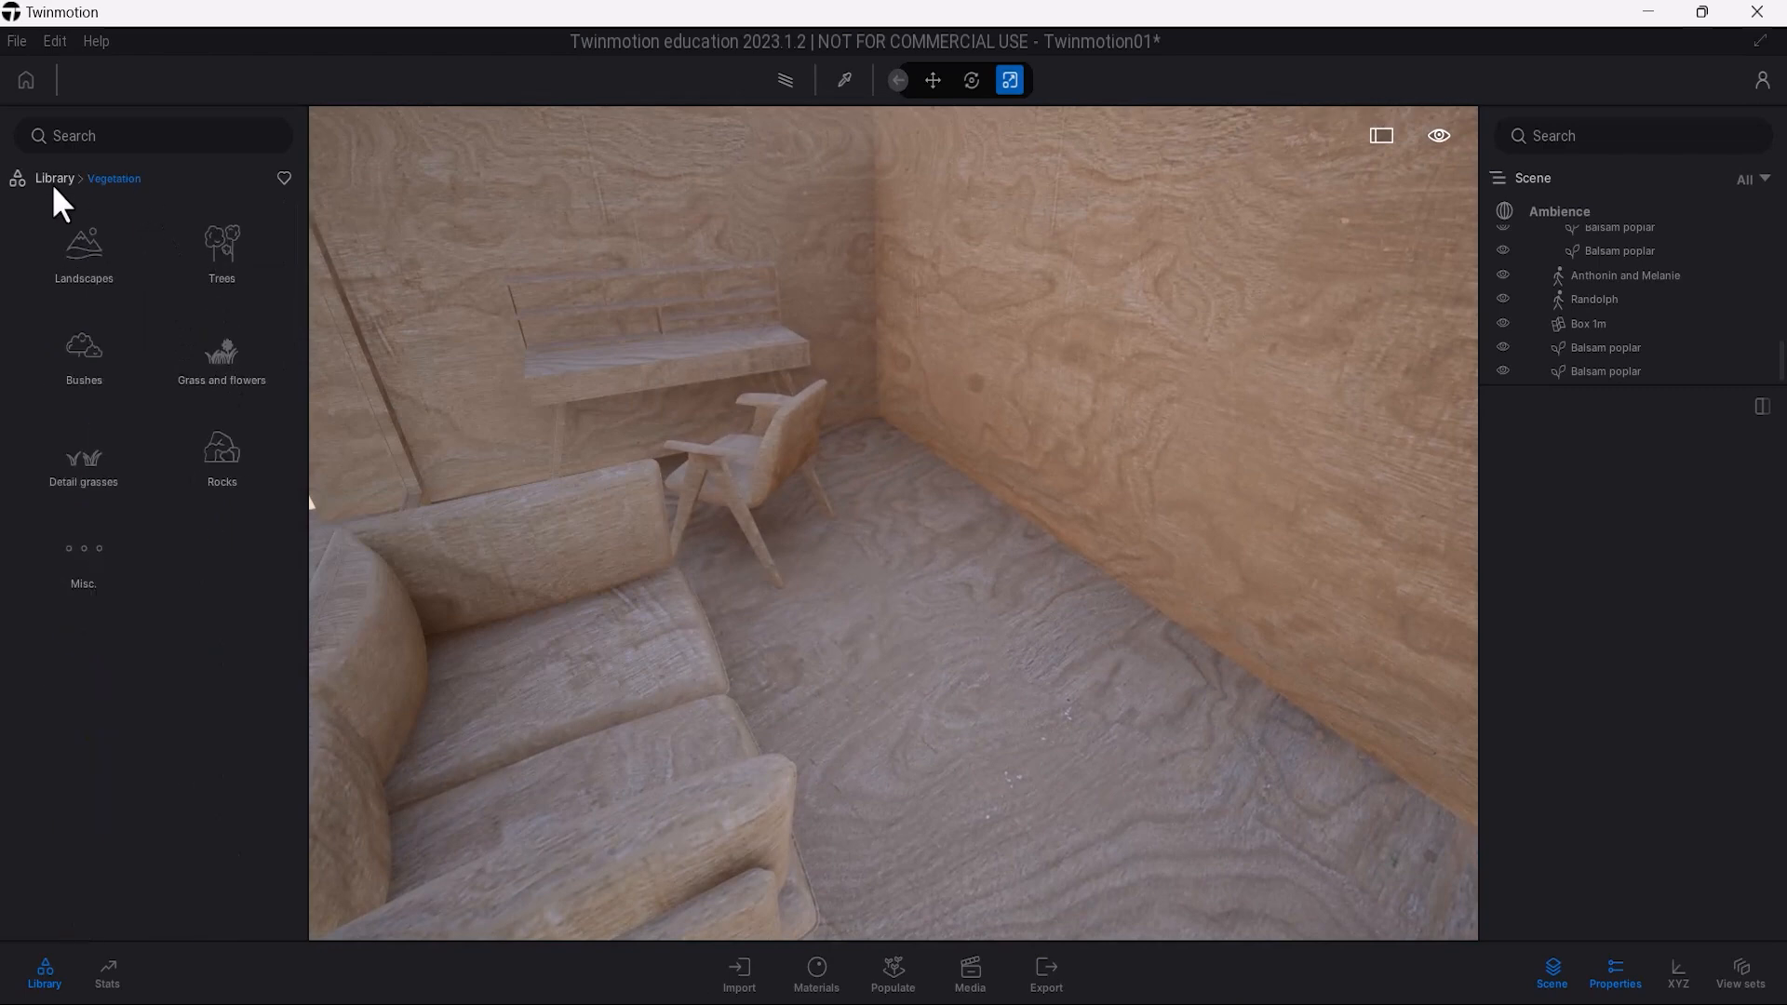
pyautogui.click(221, 381)
pyautogui.moveTo(222, 335); pyautogui.dragTo(949, 750)
pyautogui.keyDown('shift'); pyautogui.moveTo(939, 755); pyautogui.dragTo(936, 609, button='middle'); pyautogui.keyUp('shift')
pyautogui.press('Tab')
pyautogui.moveTo(936, 609); pyautogui.dragTo(891, 601)
# Set the area light's length to 4.5 m and its width to 3 m.
pyautogui.click(1747, 475)
pyautogui.write('4.5')
pyautogui.press('Return')
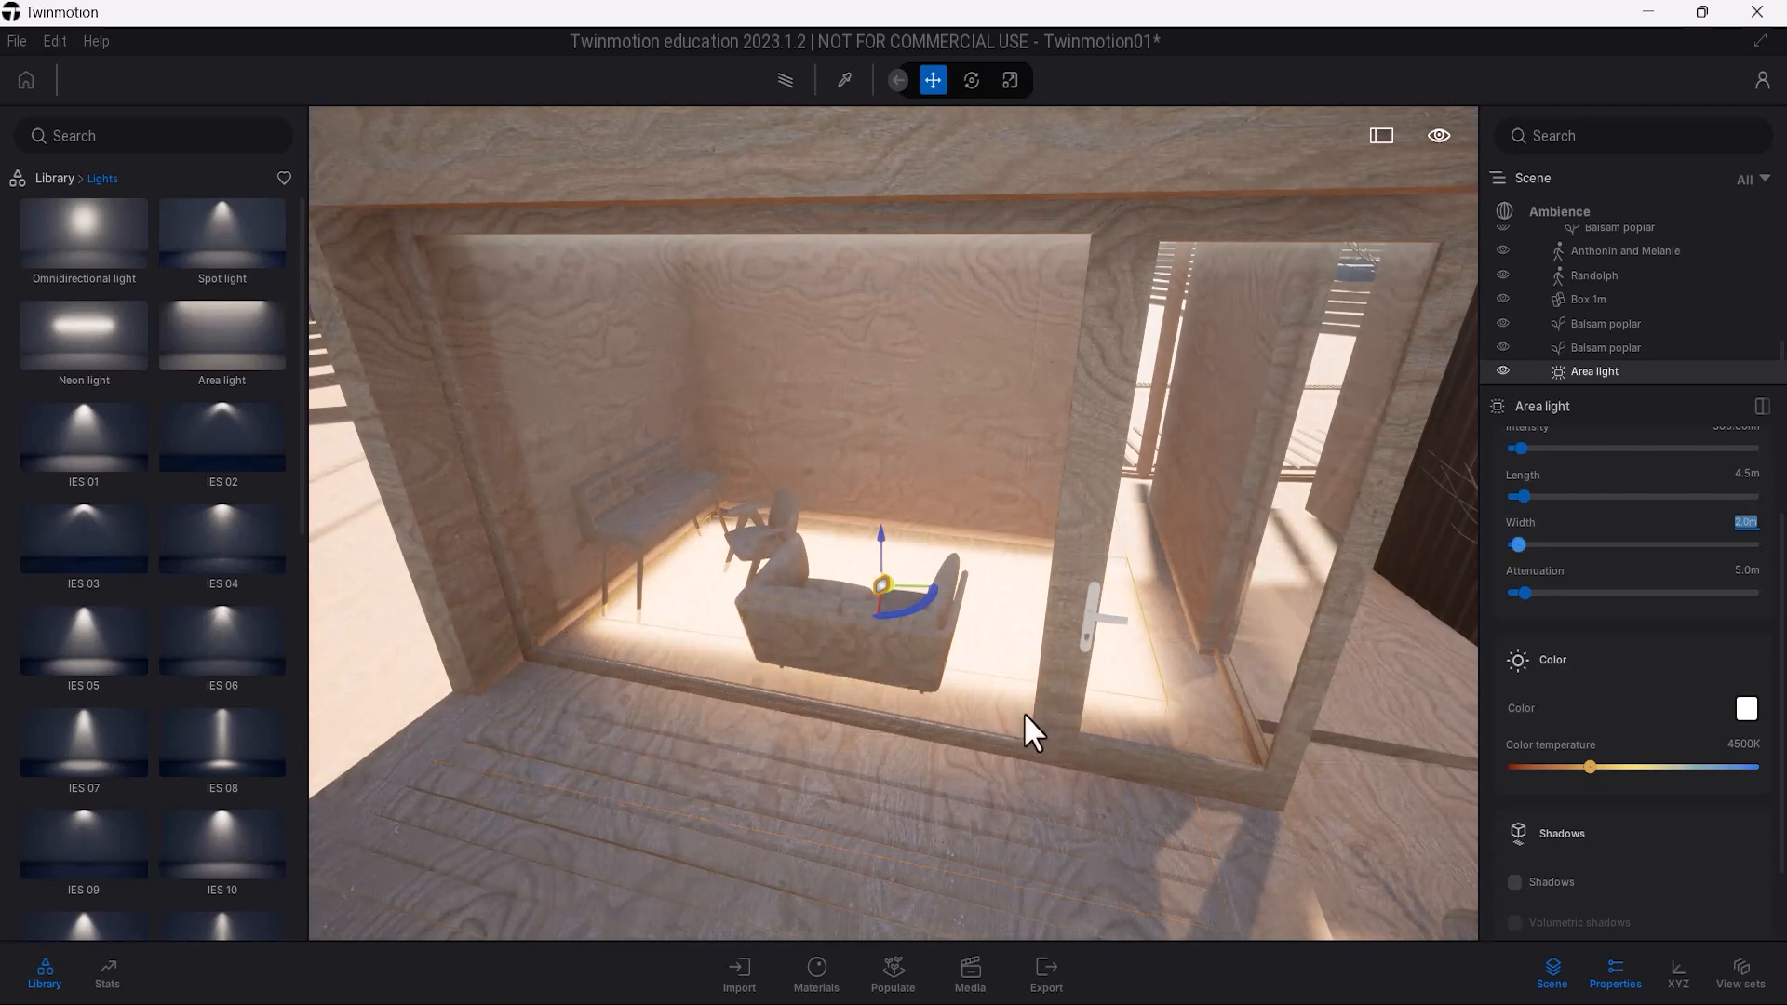
pyautogui.write('3')
pyautogui.press('Return')
# Raise the area light to the room's ceiling, pointing down, and turn on its shadows.
pyautogui.moveTo(891, 557); pyautogui.dragTo(872, 132)
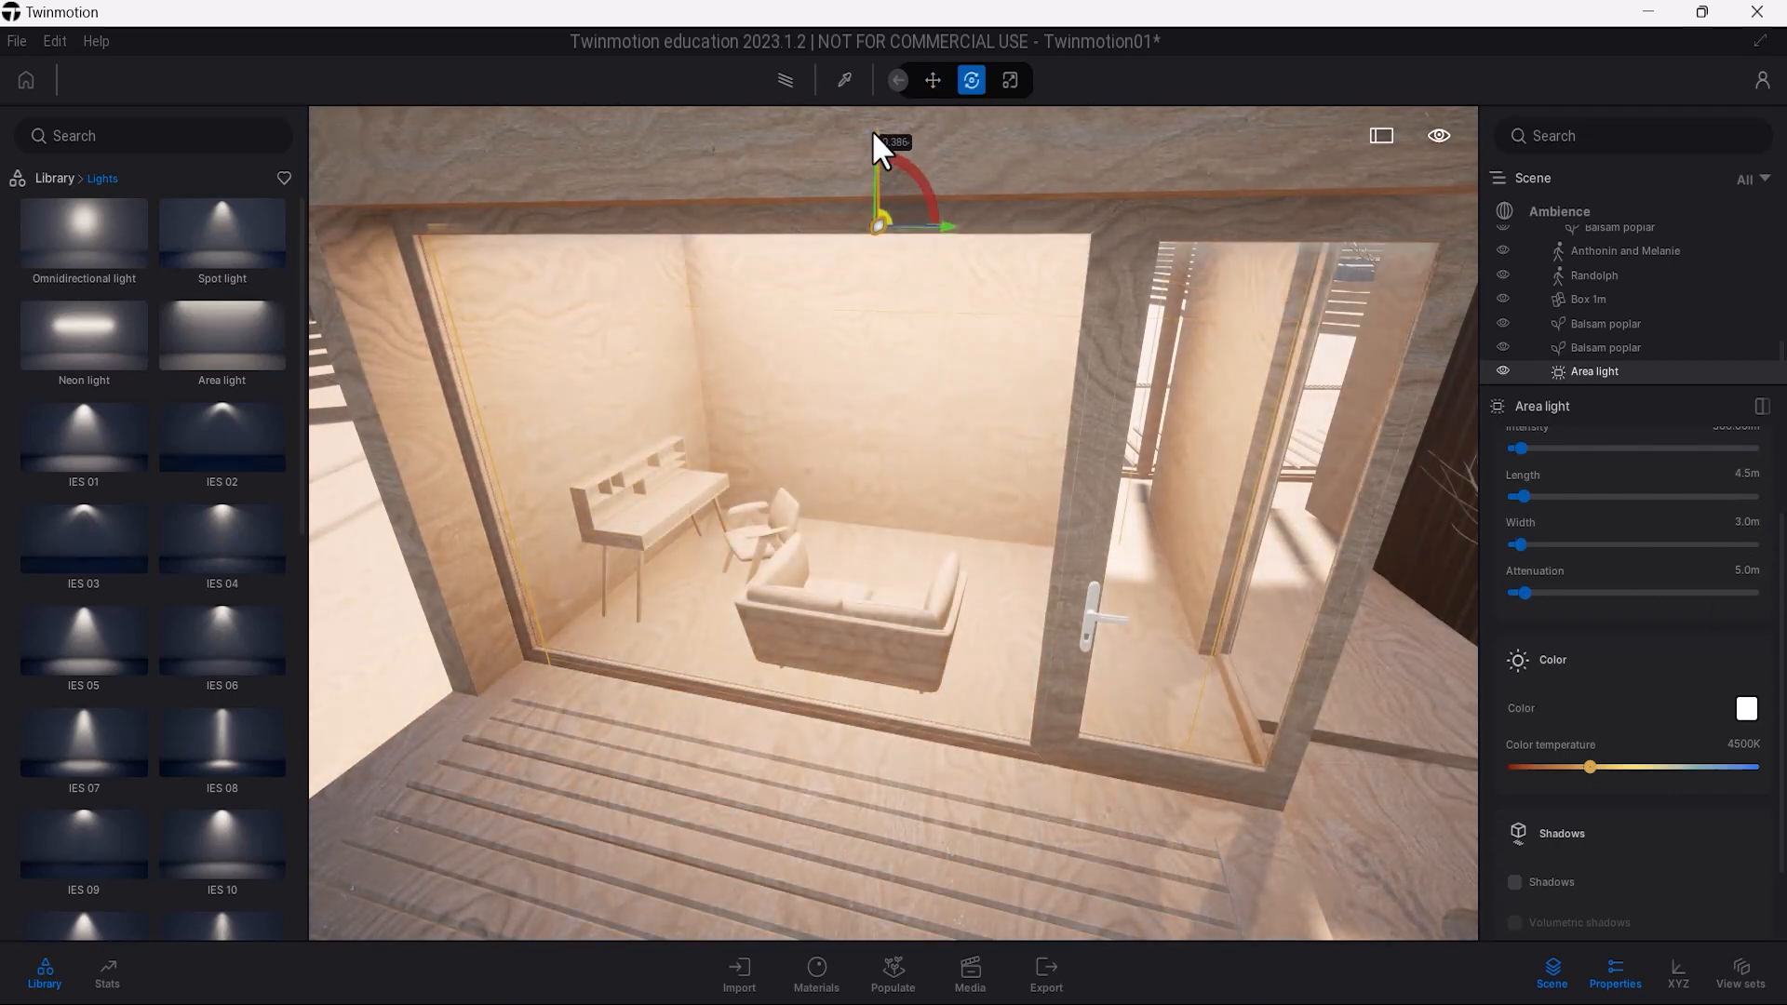
pyautogui.click(1544, 880)
pyautogui.scroll(-1, 1545, 879)
pyautogui.scroll(-1, 1544, 871)
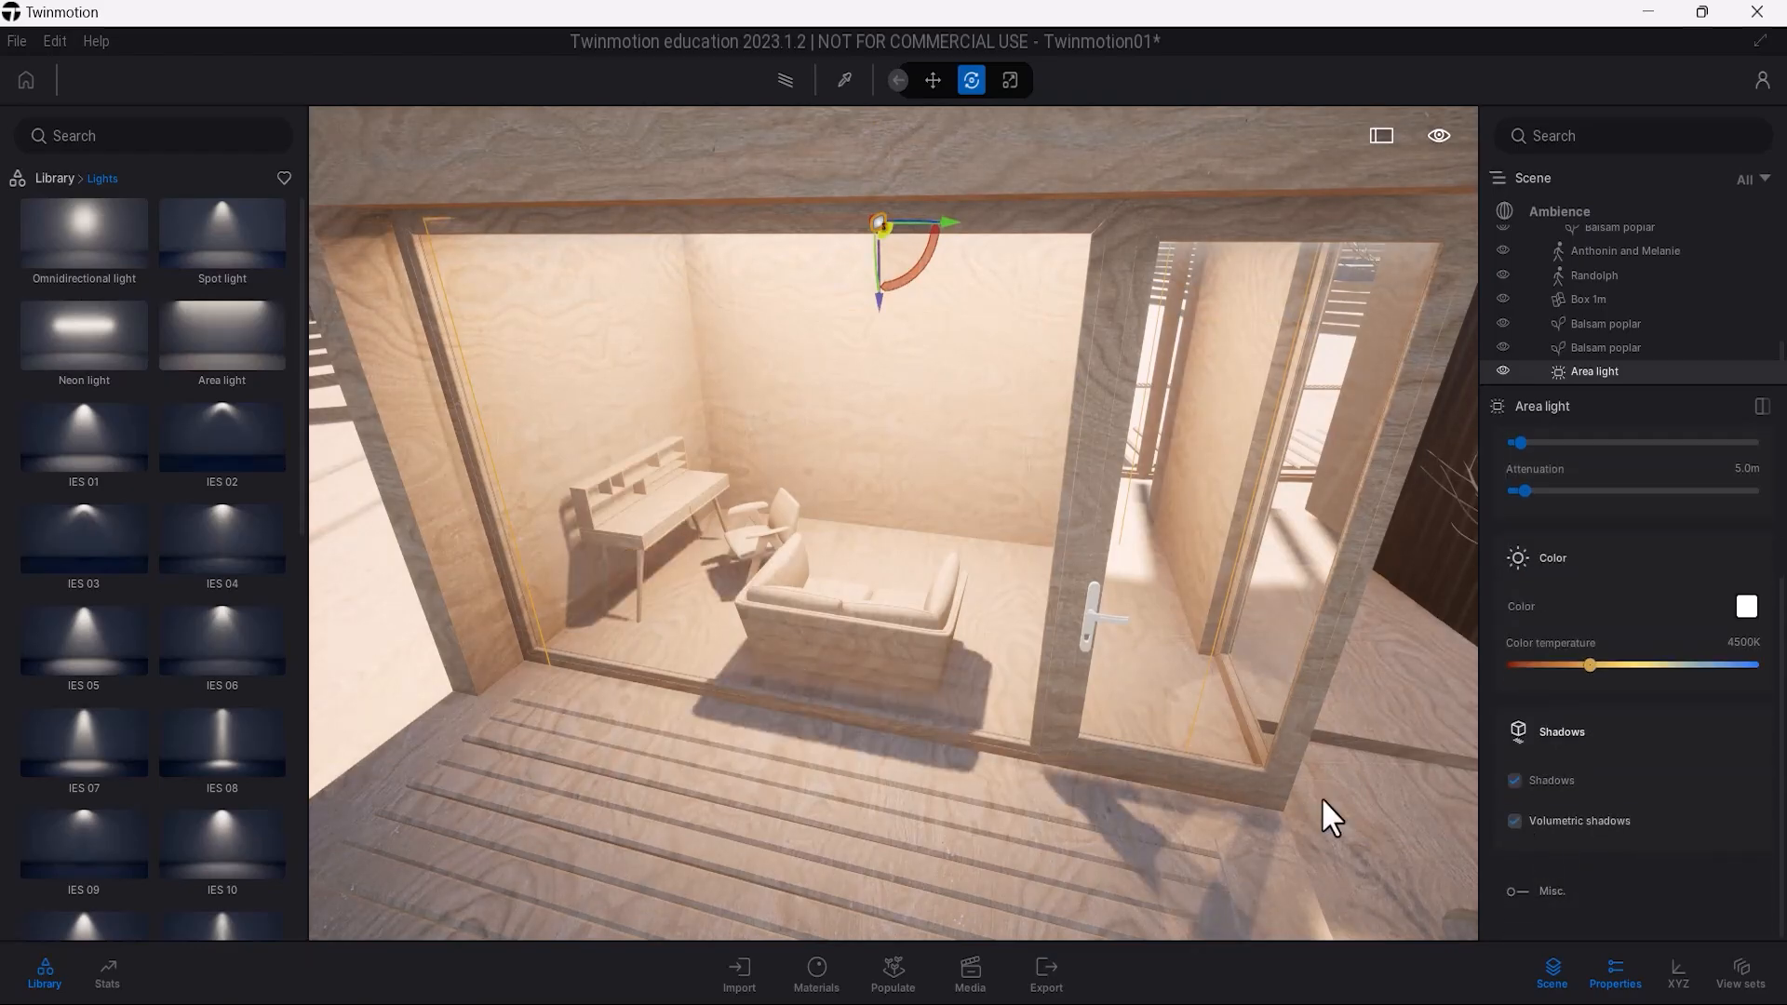
pyautogui.click(1113, 772)
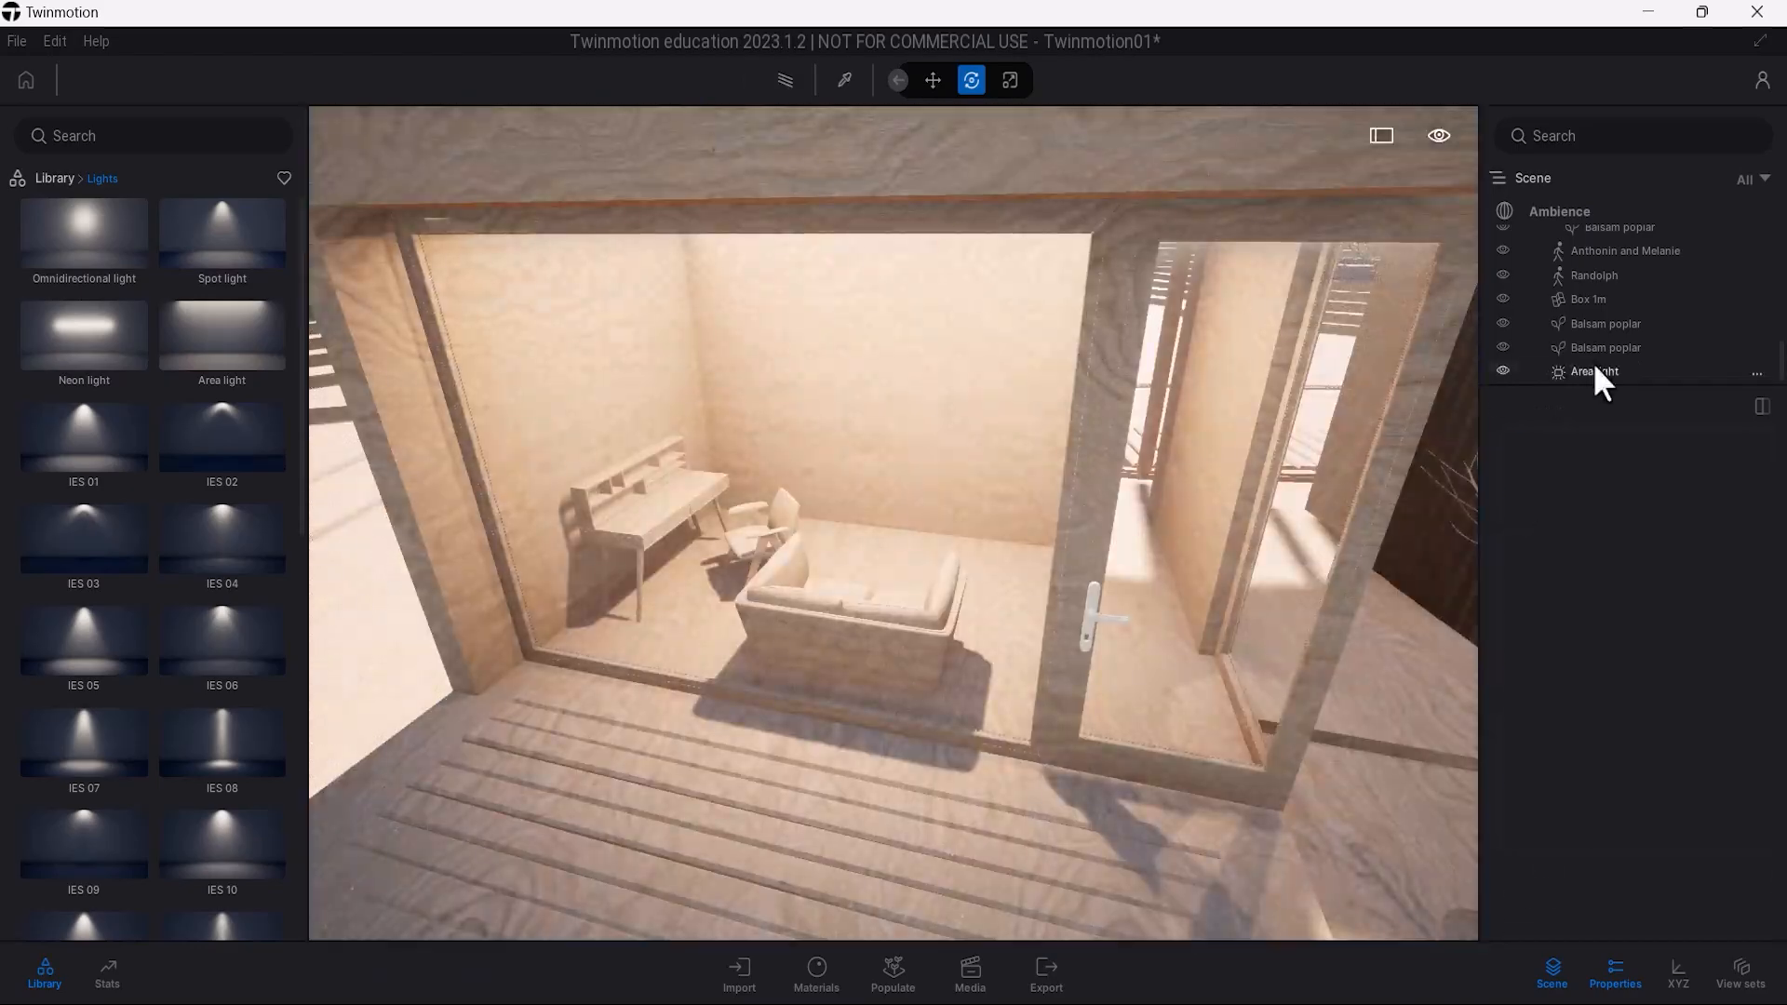
# Set the intensity of the room's area light to 100.
pyautogui.click(1593, 367)
pyautogui.click(1736, 531)
pyautogui.write('100')
pyautogui.press('Return')
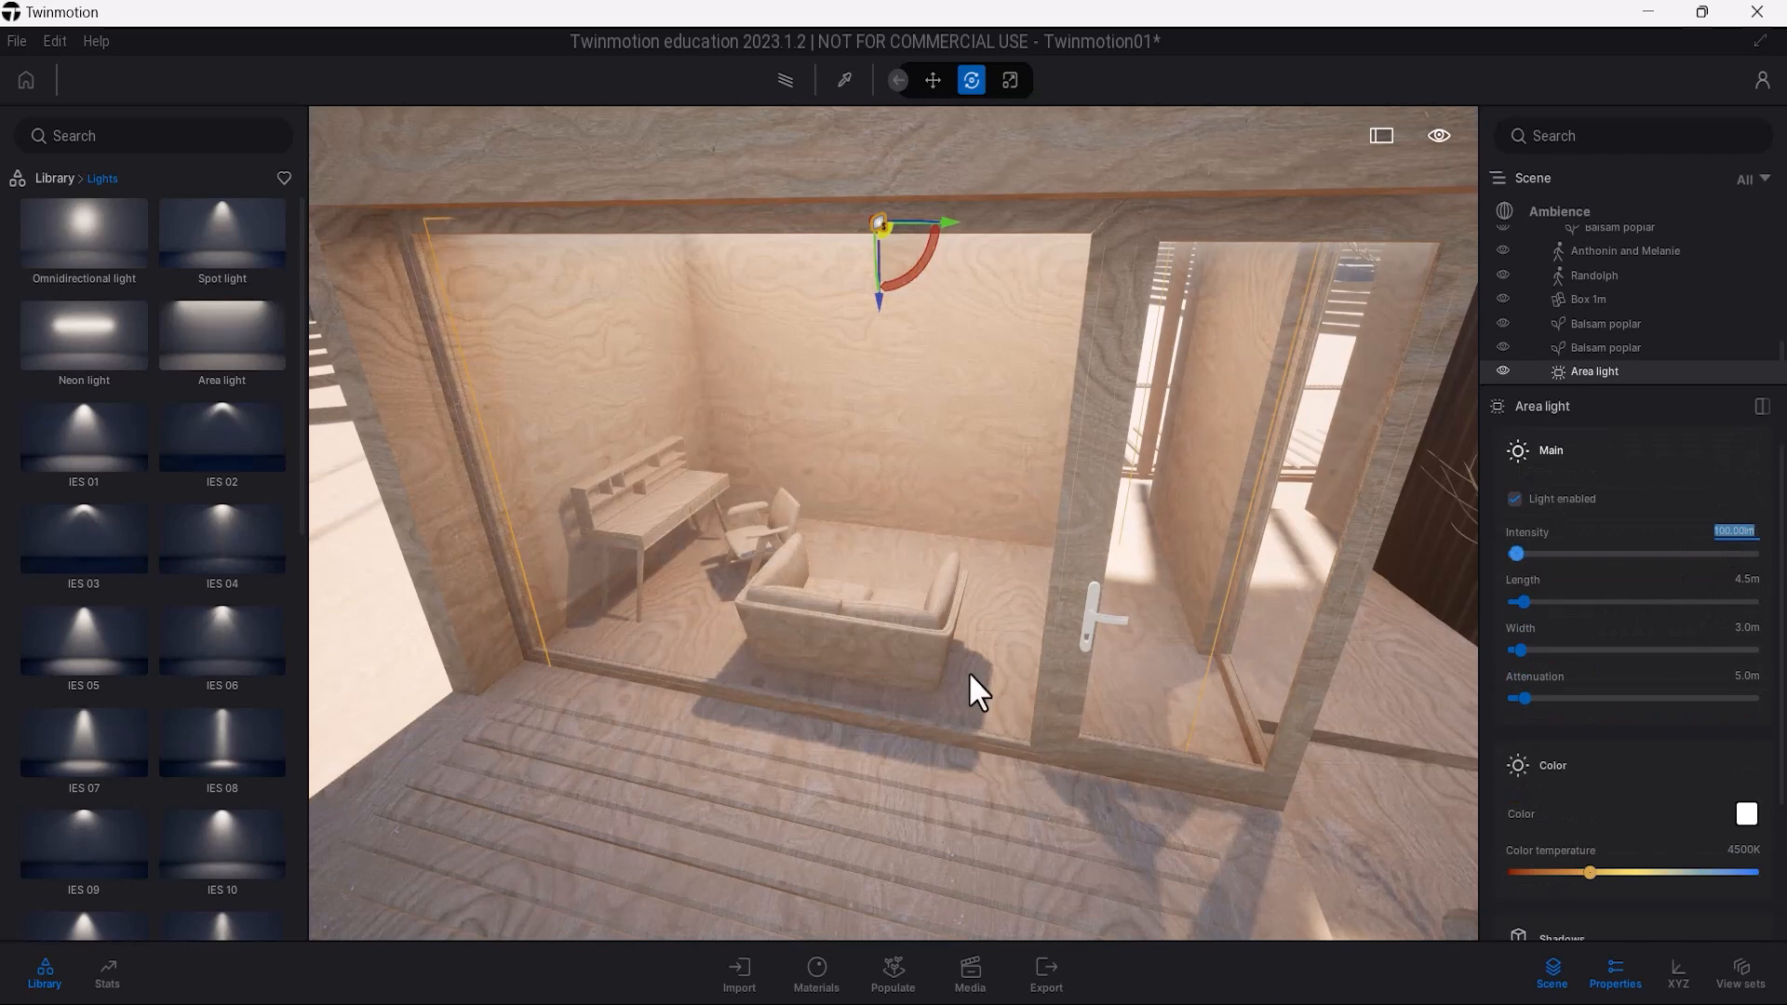
pyautogui.click(969, 670)
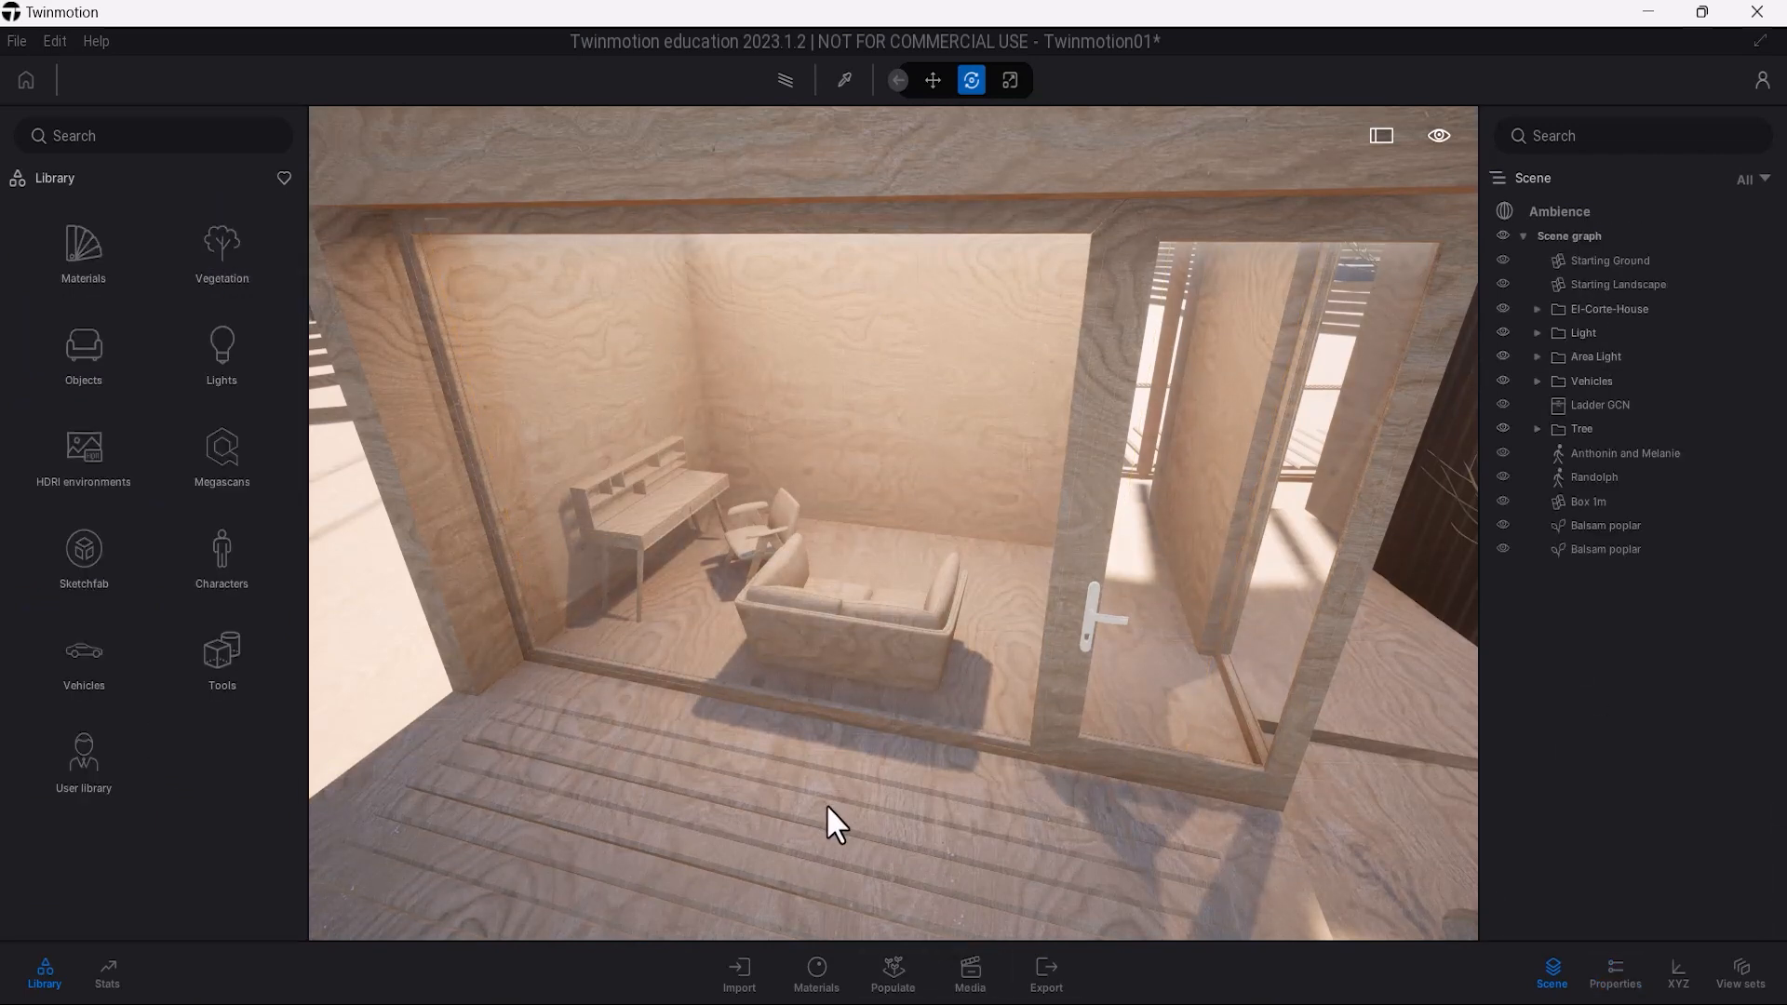
# Place the Backyard chair U95 object on the plywood floor inside the house.
pyautogui.moveTo(828, 808); pyautogui.dragTo(1098, 800, button='right')
pyautogui.press('w')
pyautogui.click(72, 353)
pyautogui.click(87, 260)
pyautogui.click(83, 662)
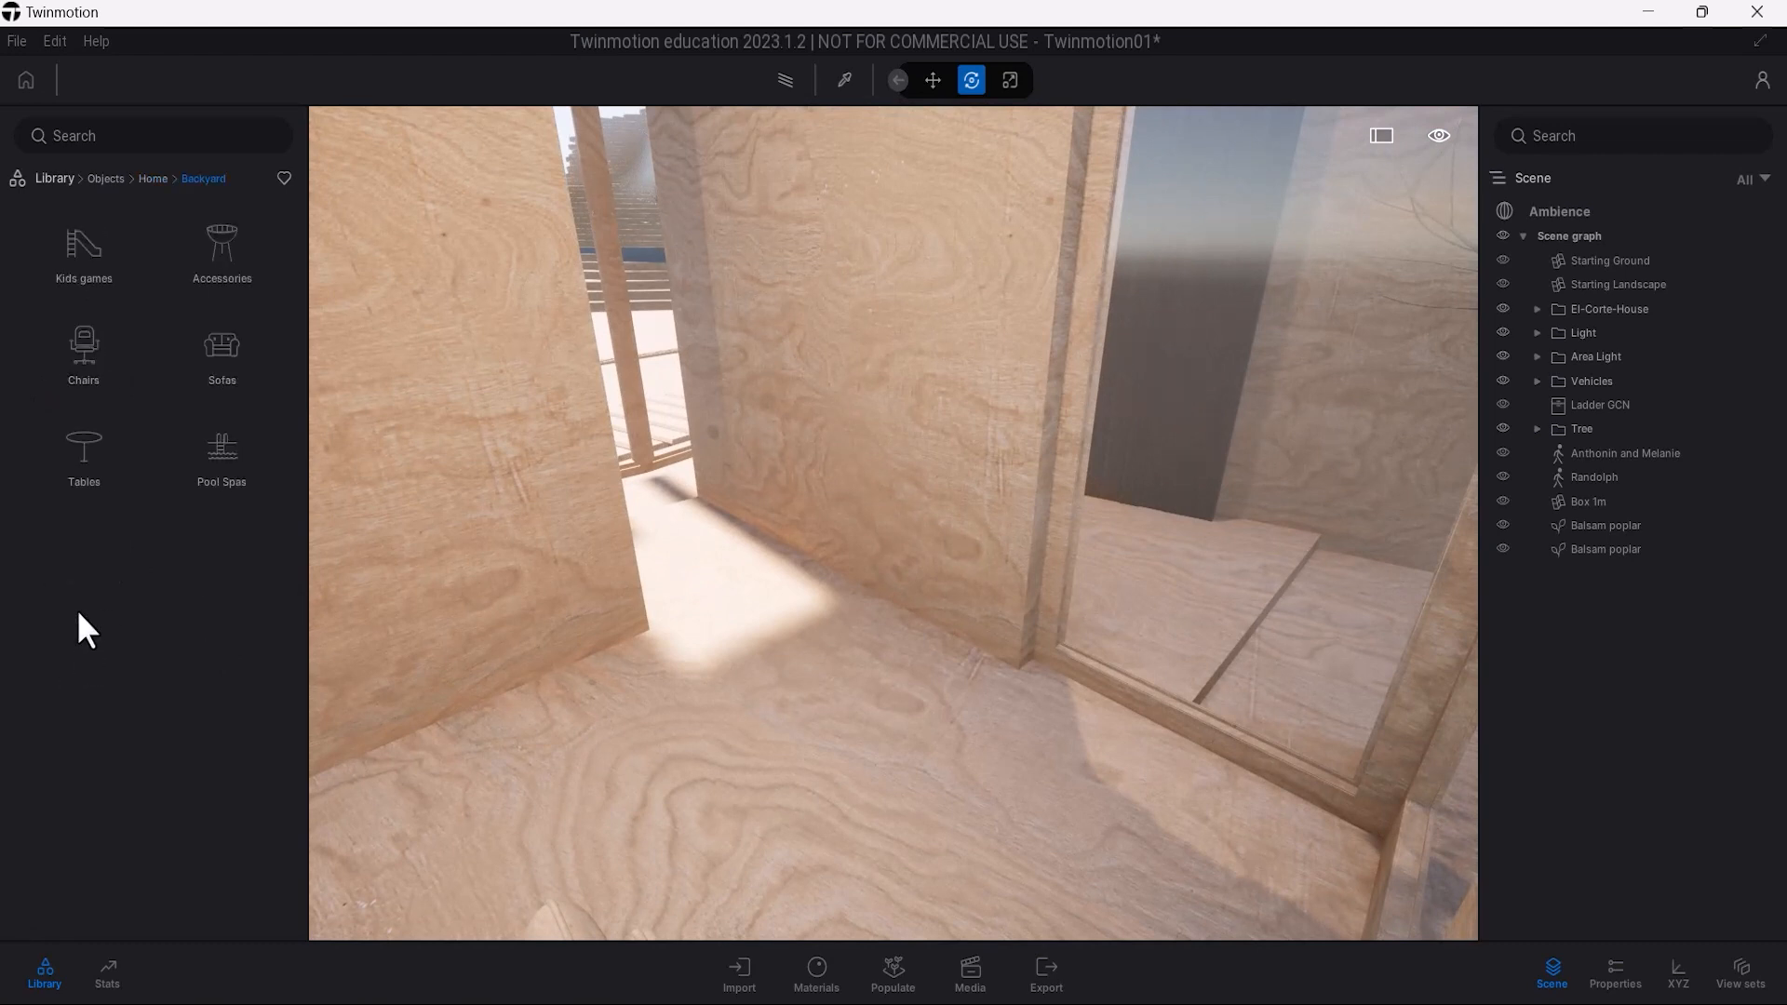
pyautogui.click(110, 359)
pyautogui.moveTo(114, 359); pyautogui.dragTo(891, 743)
pyautogui.press('Escape')
# Place the Zac character from the library in the scene.
pyautogui.click(56, 179)
pyautogui.click(227, 480)
pyautogui.click(73, 365)
pyautogui.click(227, 258)
pyautogui.click(110, 257)
pyautogui.moveTo(84, 234); pyautogui.dragTo(855, 701)
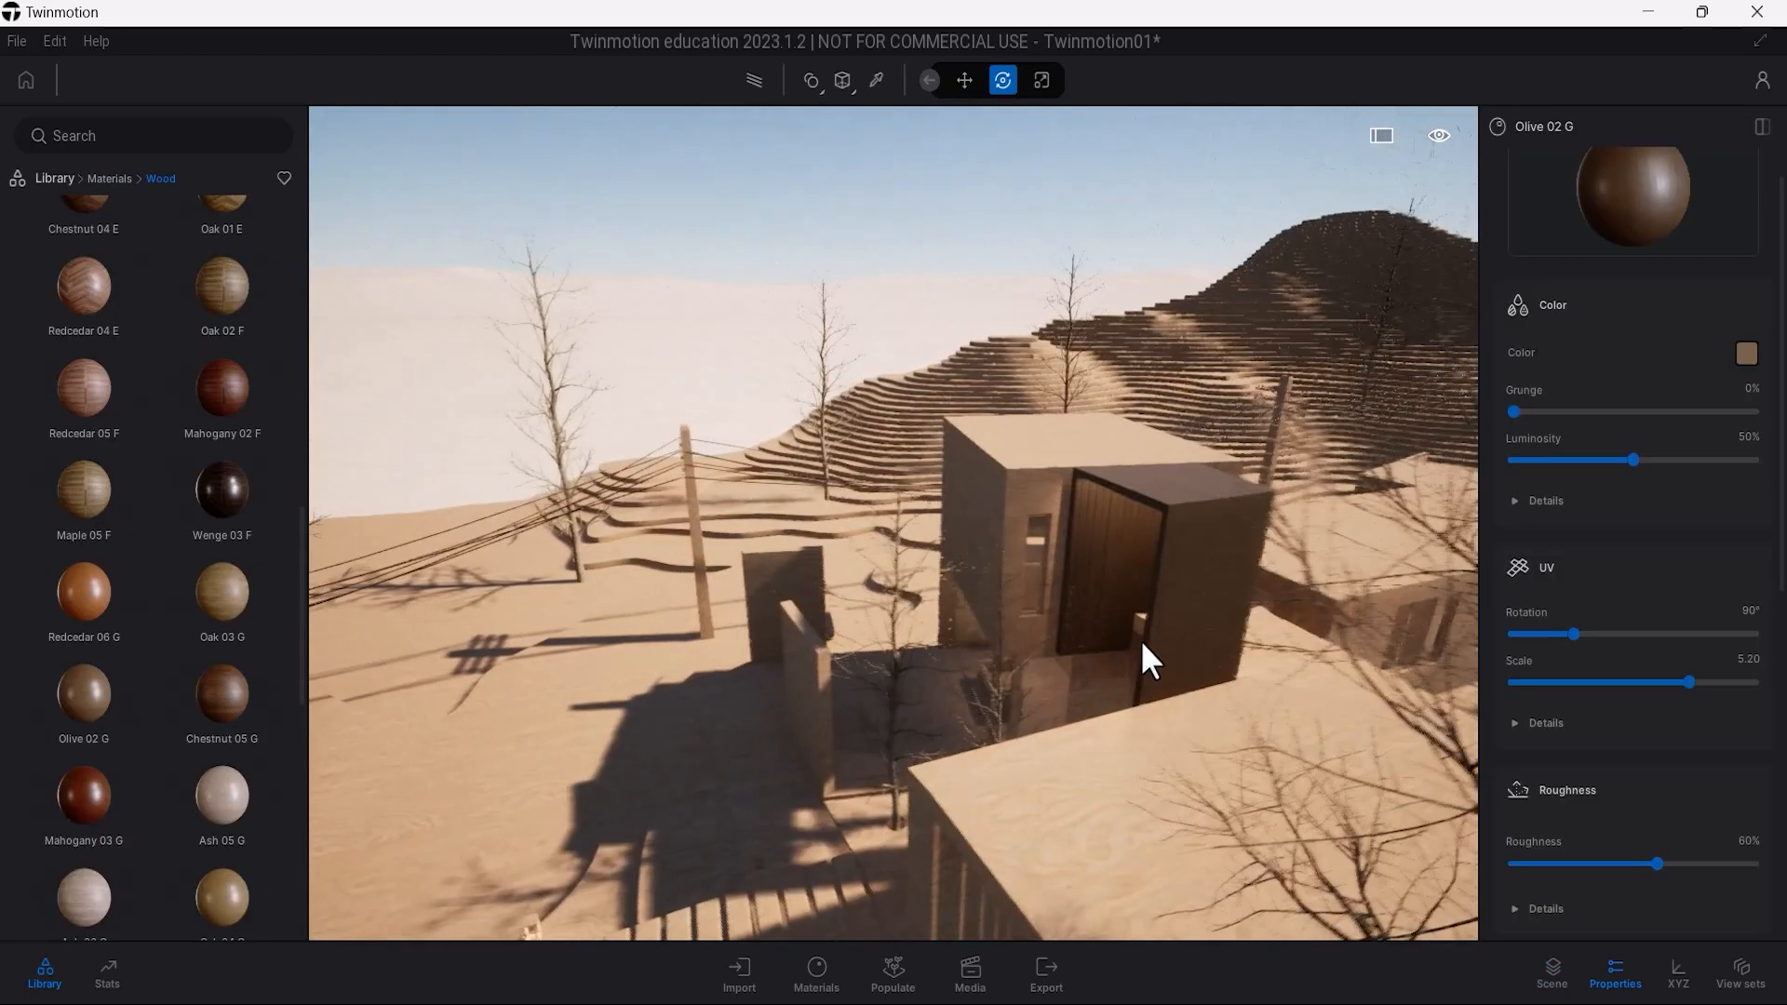
# Save the project and open the Image1 view in media mode.
pyautogui.scroll(-5, 1141, 639)
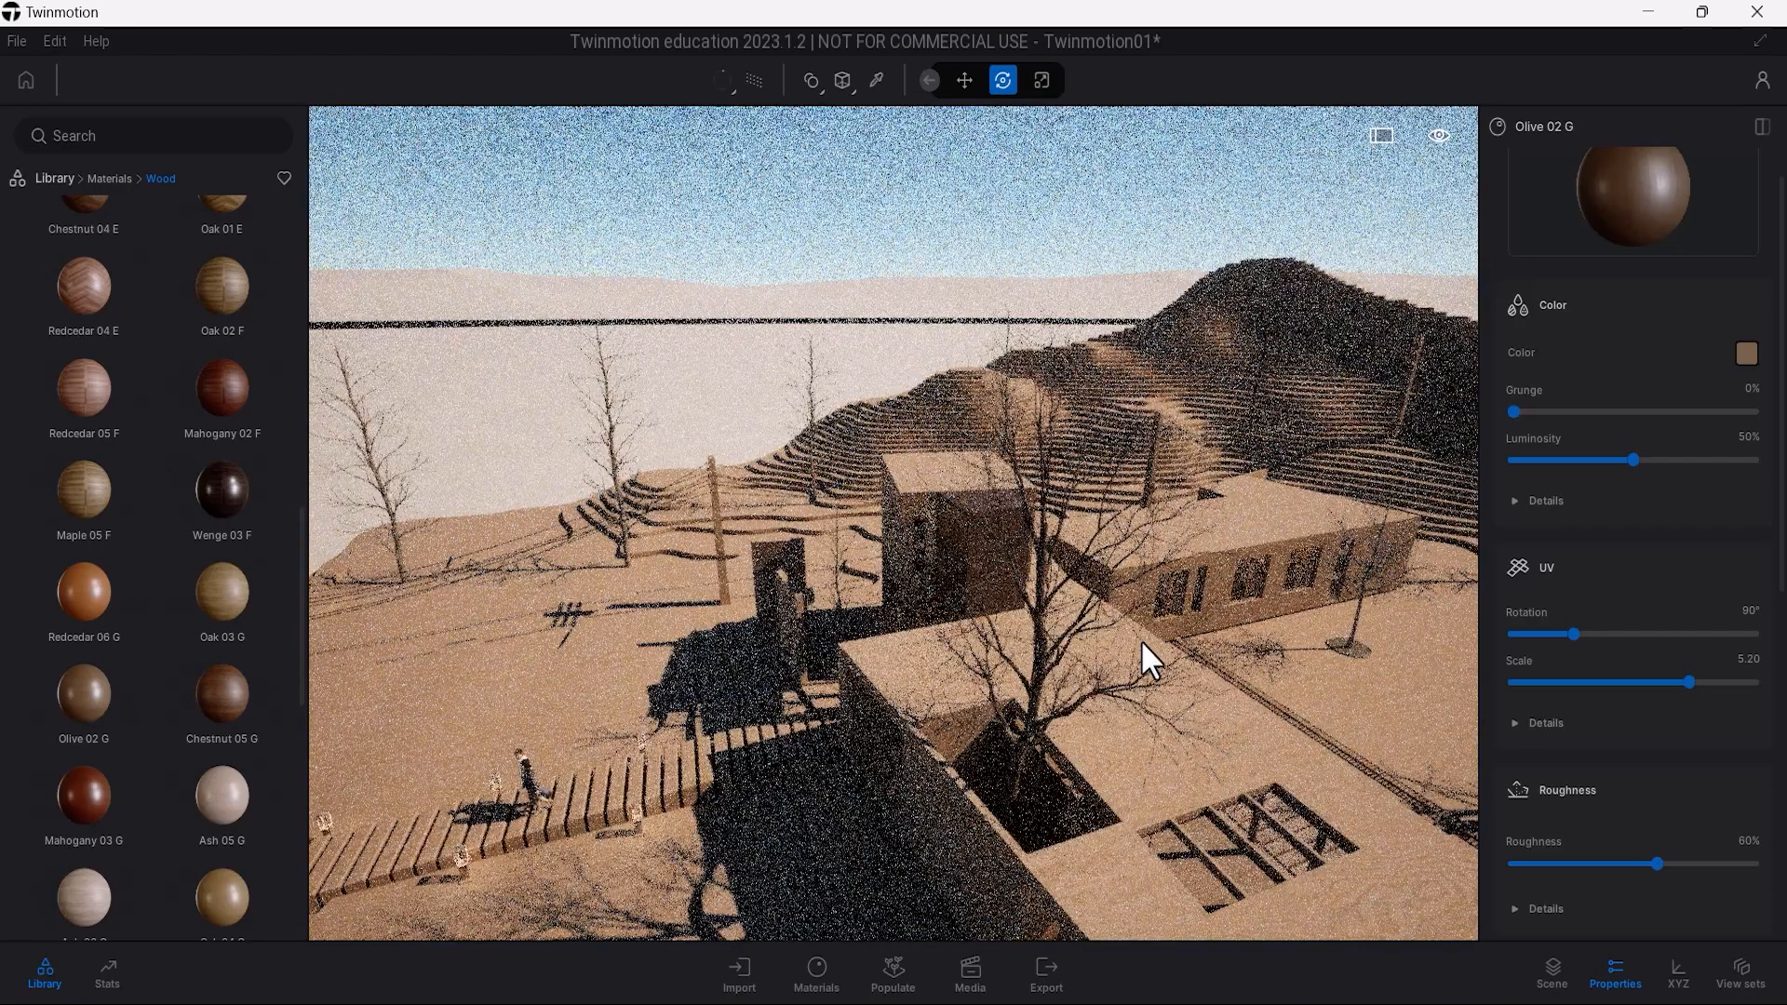
pyautogui.scroll(-4, 1141, 641)
pyautogui.moveTo(1141, 640); pyautogui.dragTo(1126, 661, button='right')
pyautogui.hotkey('ctrl', 's')
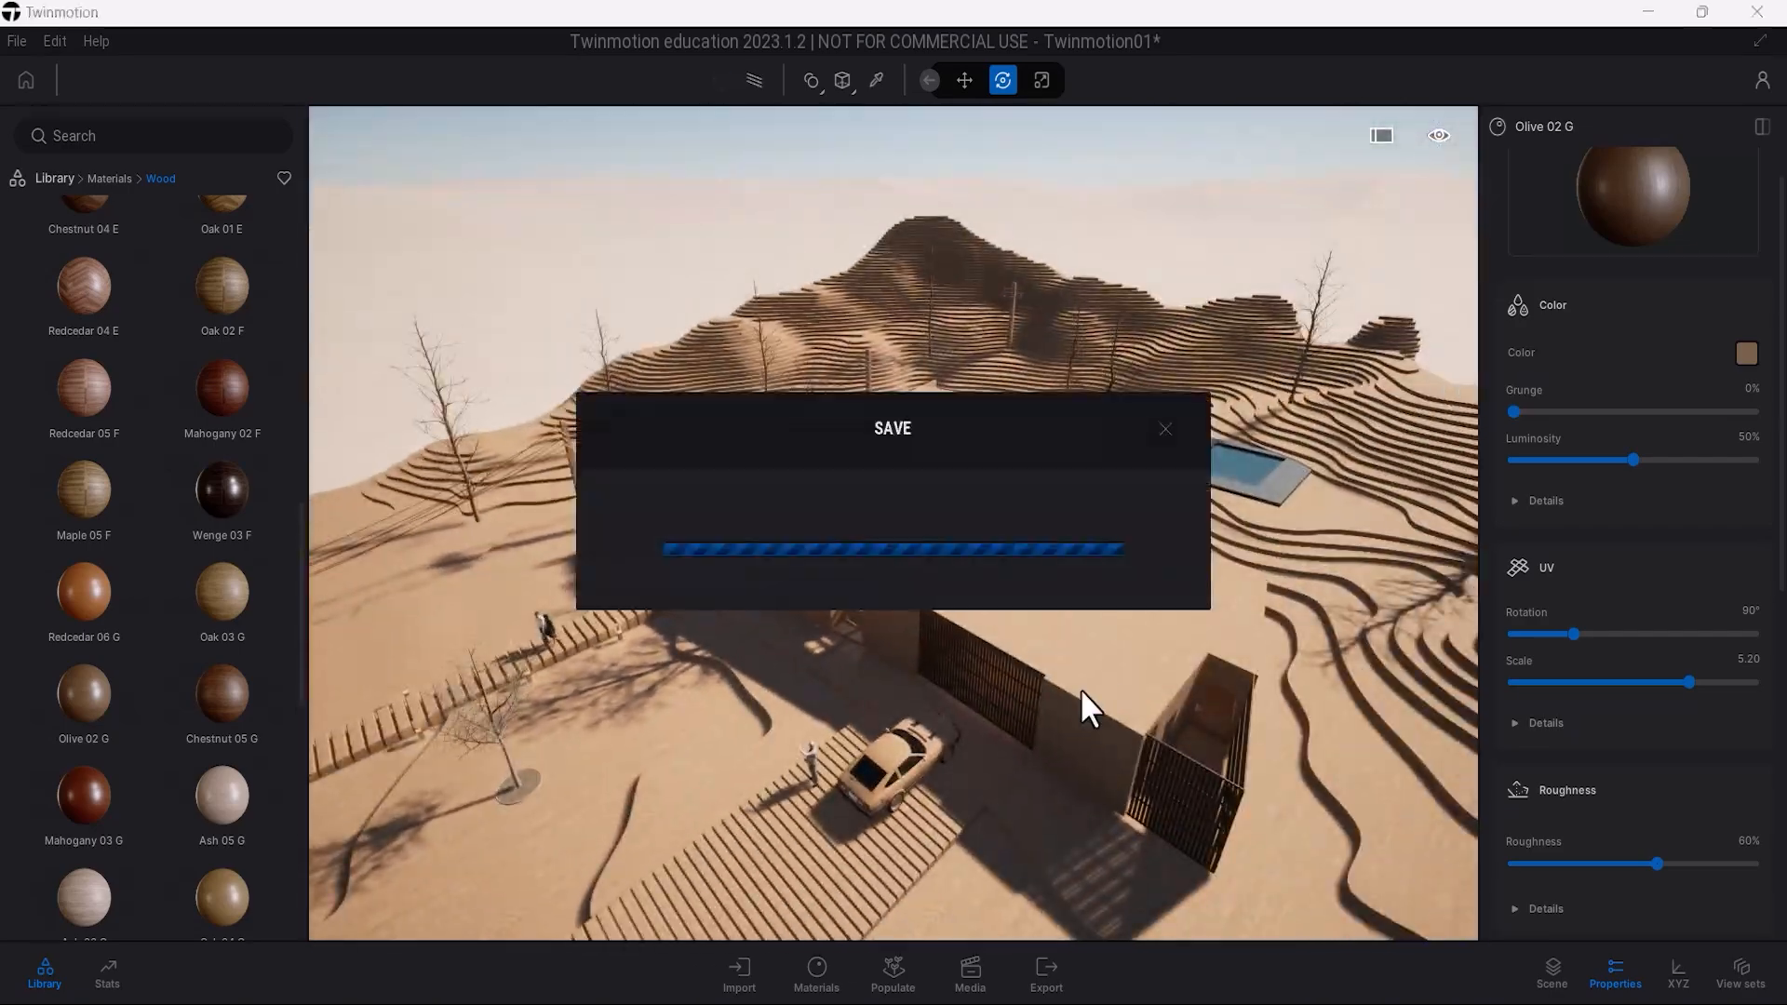
pyautogui.click(969, 975)
pyautogui.click(475, 795)
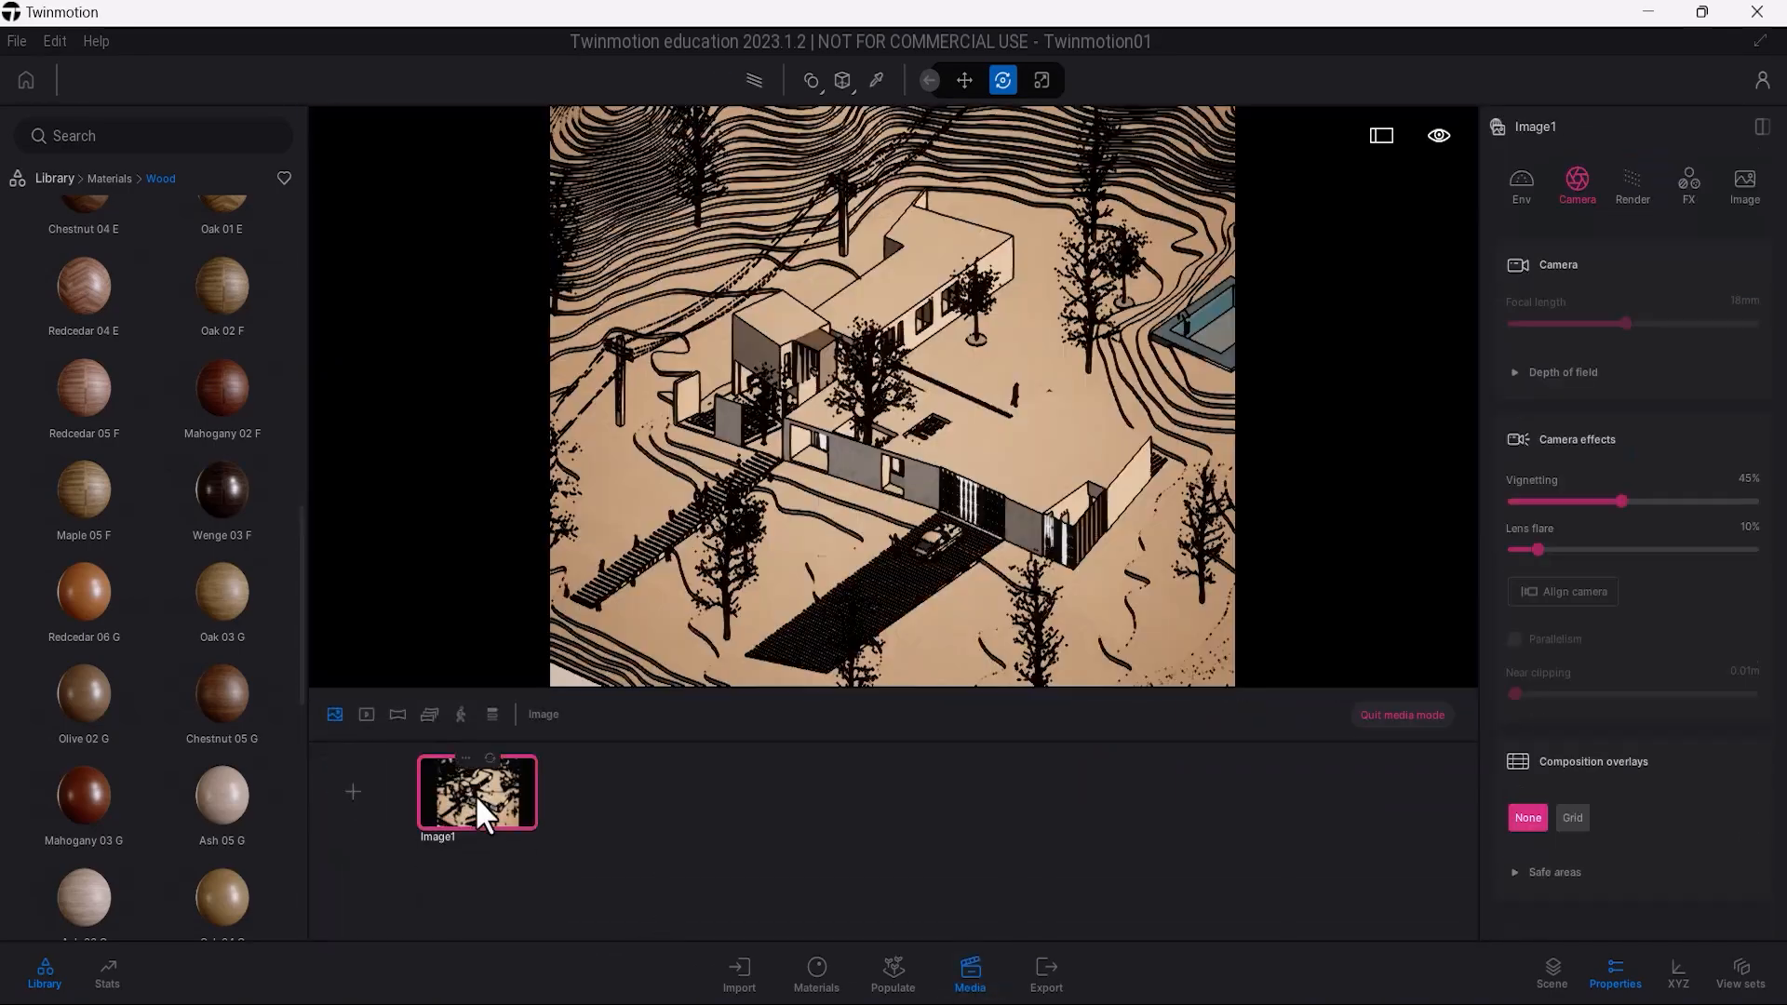
# Select all omnidirectional lights in the Light folder and inspect their properties.
pyautogui.click(1552, 973)
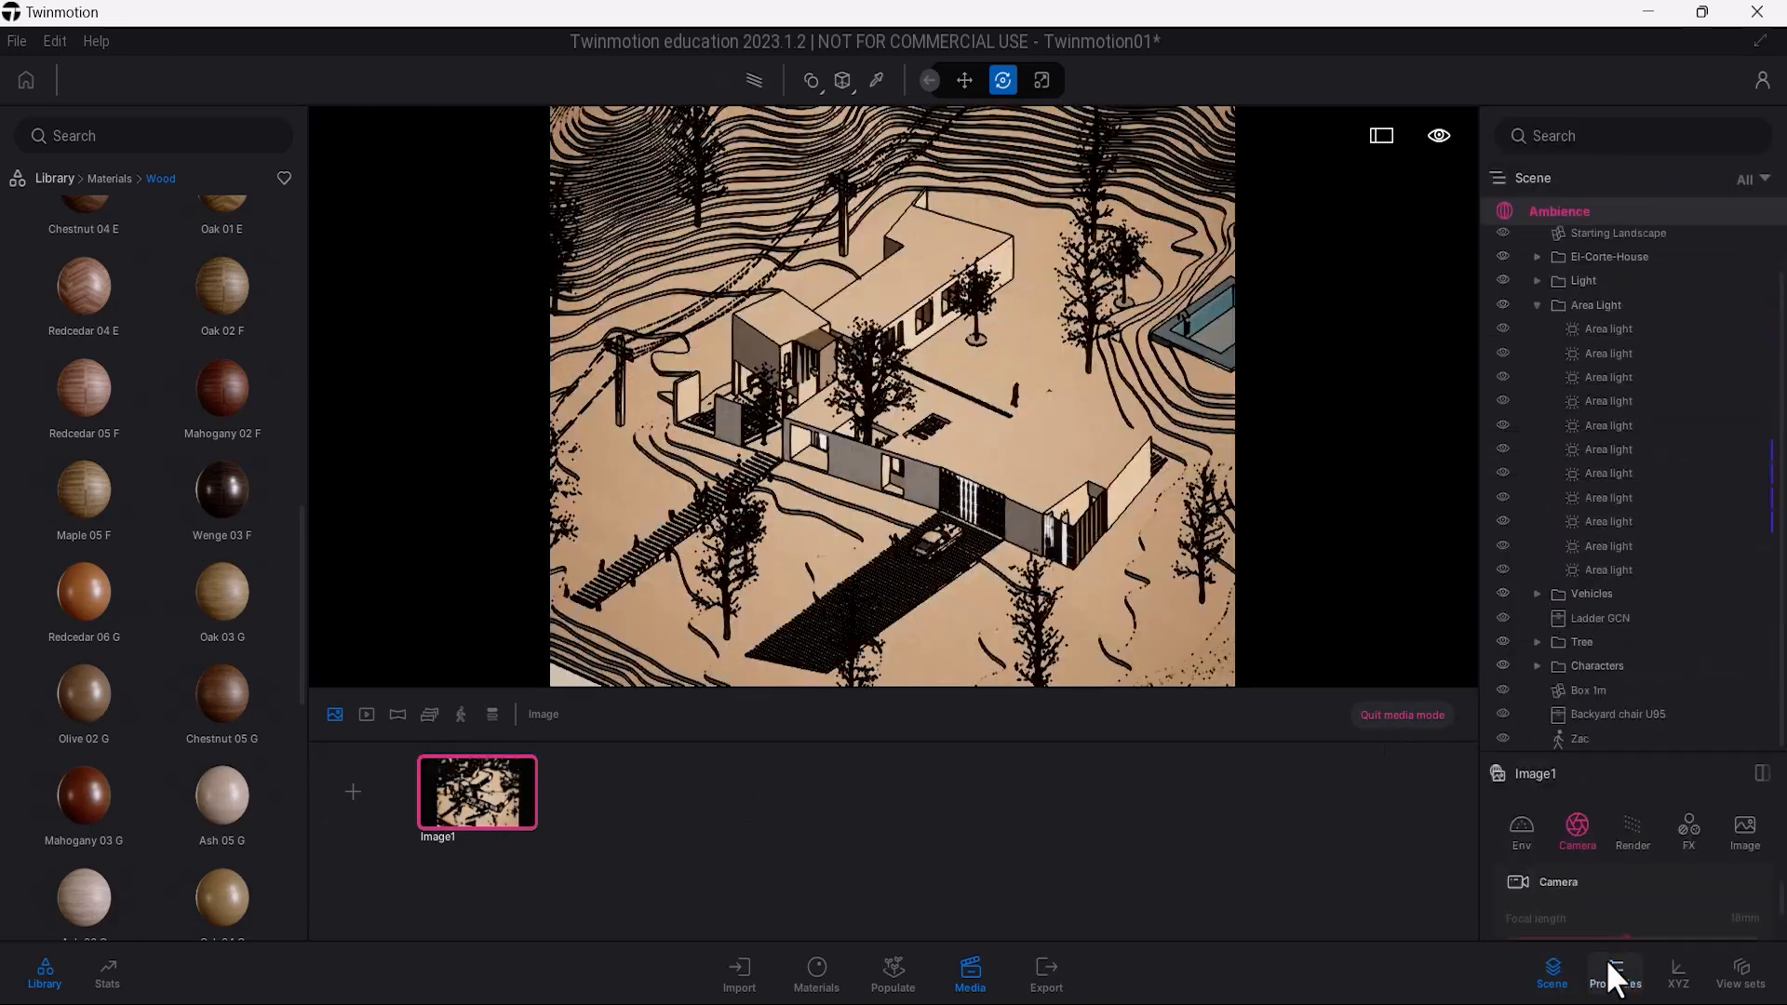
pyautogui.click(1539, 359)
pyautogui.click(1539, 334)
pyautogui.click(1614, 357)
pyautogui.keyDown('shift'); pyautogui.click(1642, 571); pyautogui.keyUp('shift')
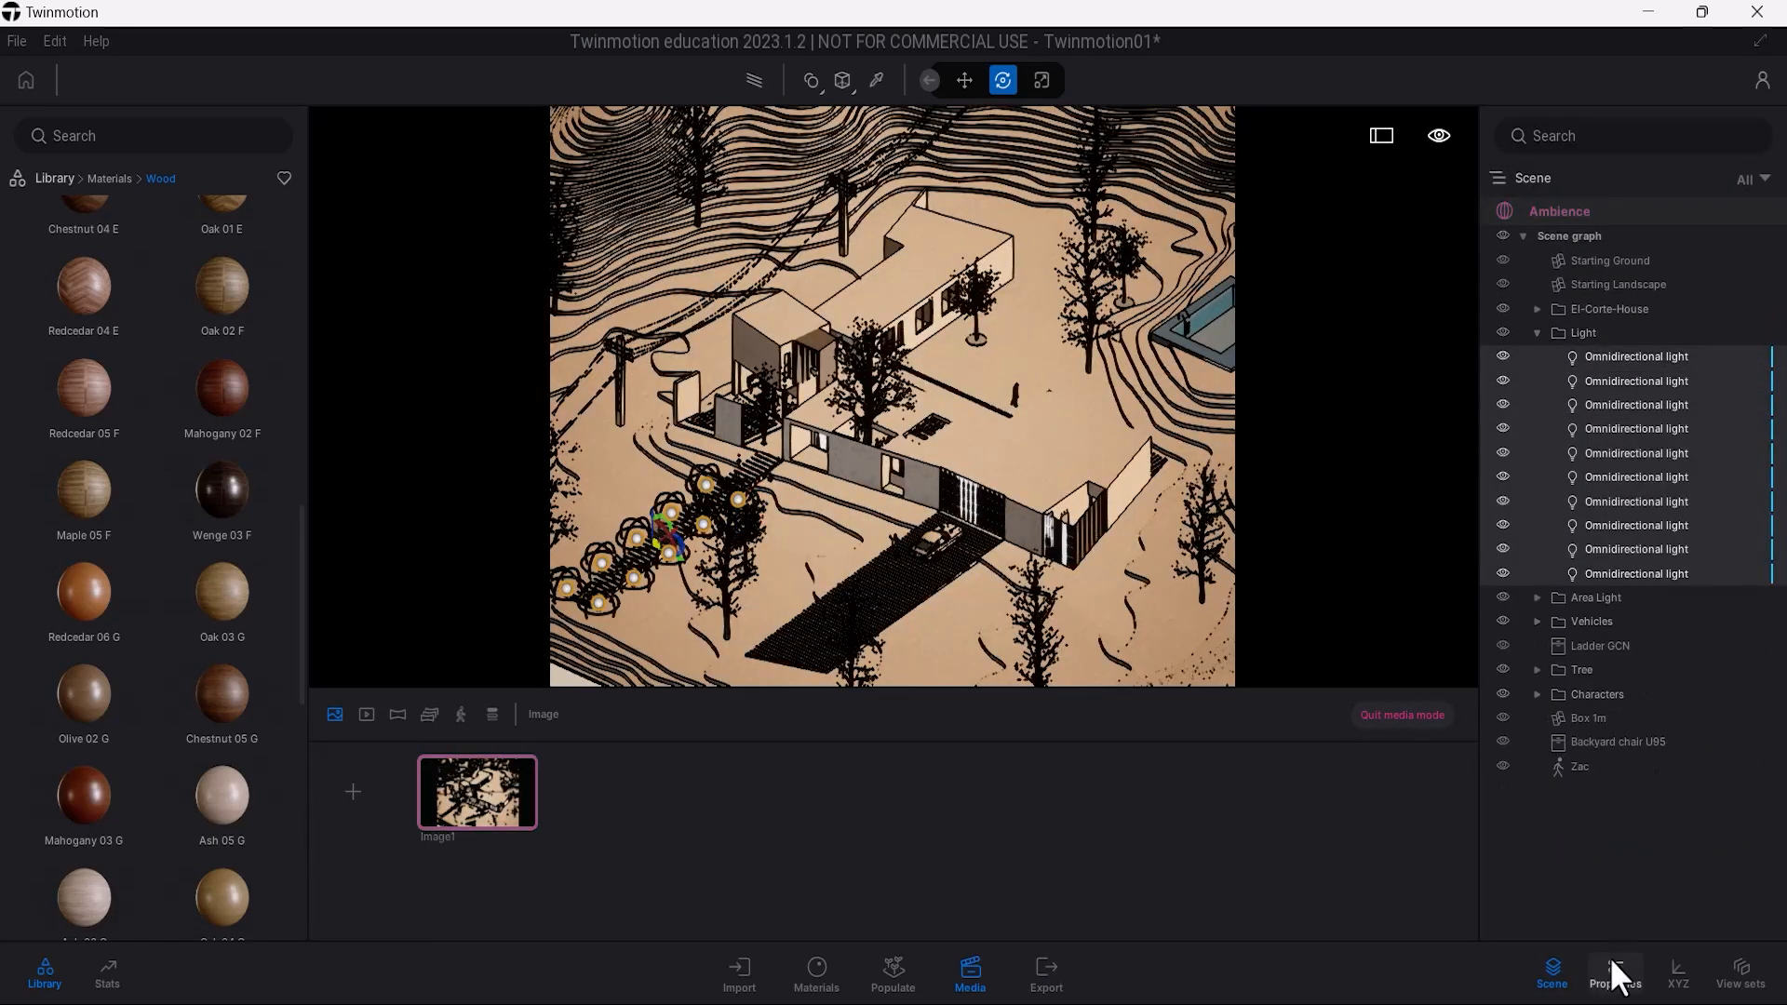
pyautogui.click(1612, 964)
pyautogui.press('Escape')
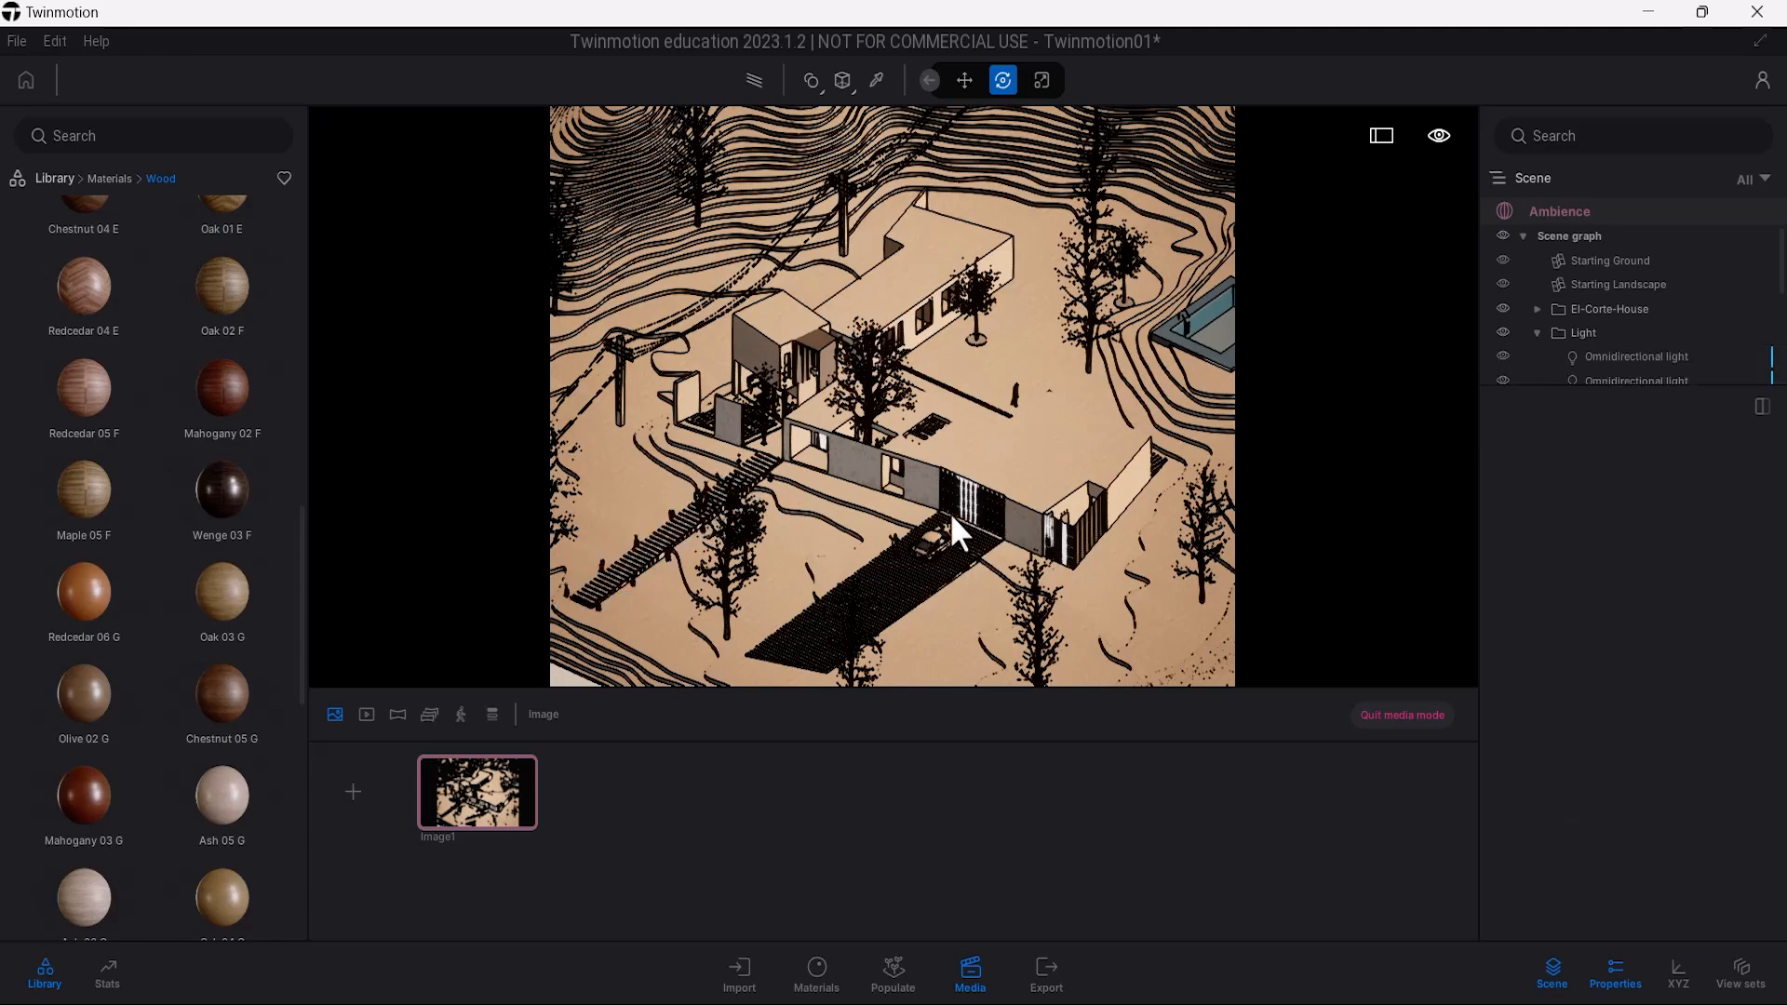
# Render Image1 with the path tracer and export it as an image.
pyautogui.press('r')
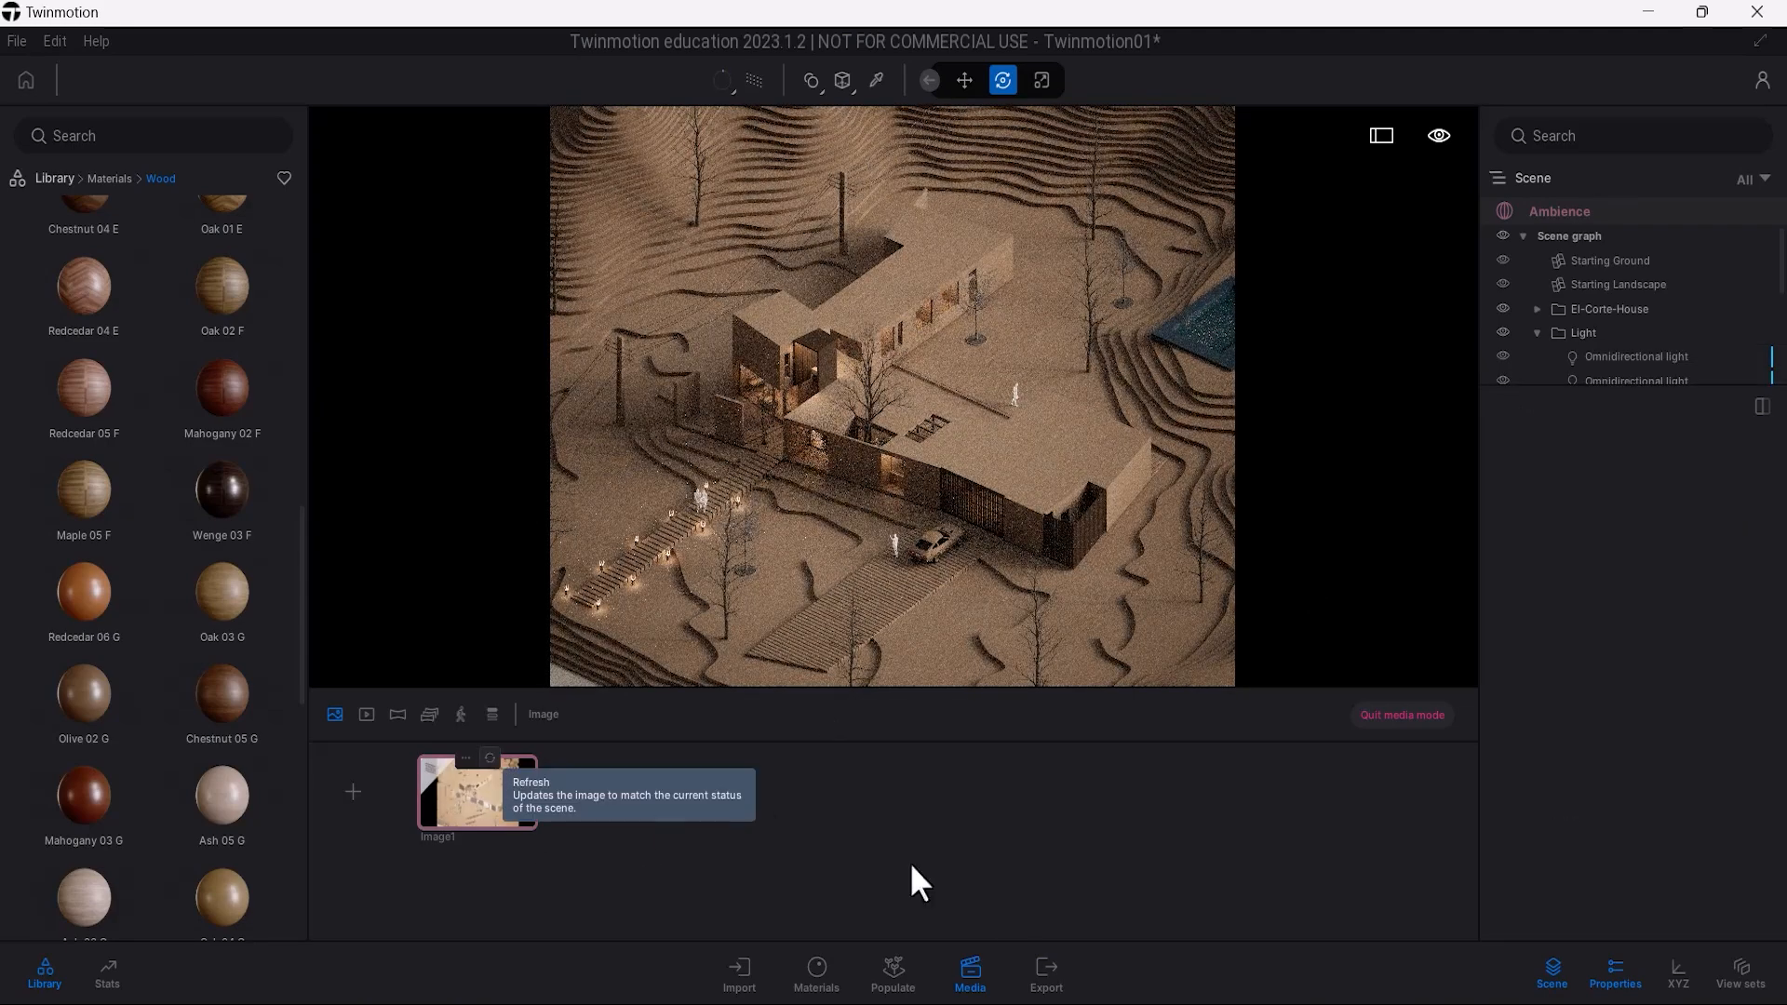
pyautogui.click(1046, 972)
pyautogui.click(1739, 519)
pyautogui.click(589, 541)
pyautogui.click(1611, 463)
pyautogui.scroll(-3, 1652, 772)
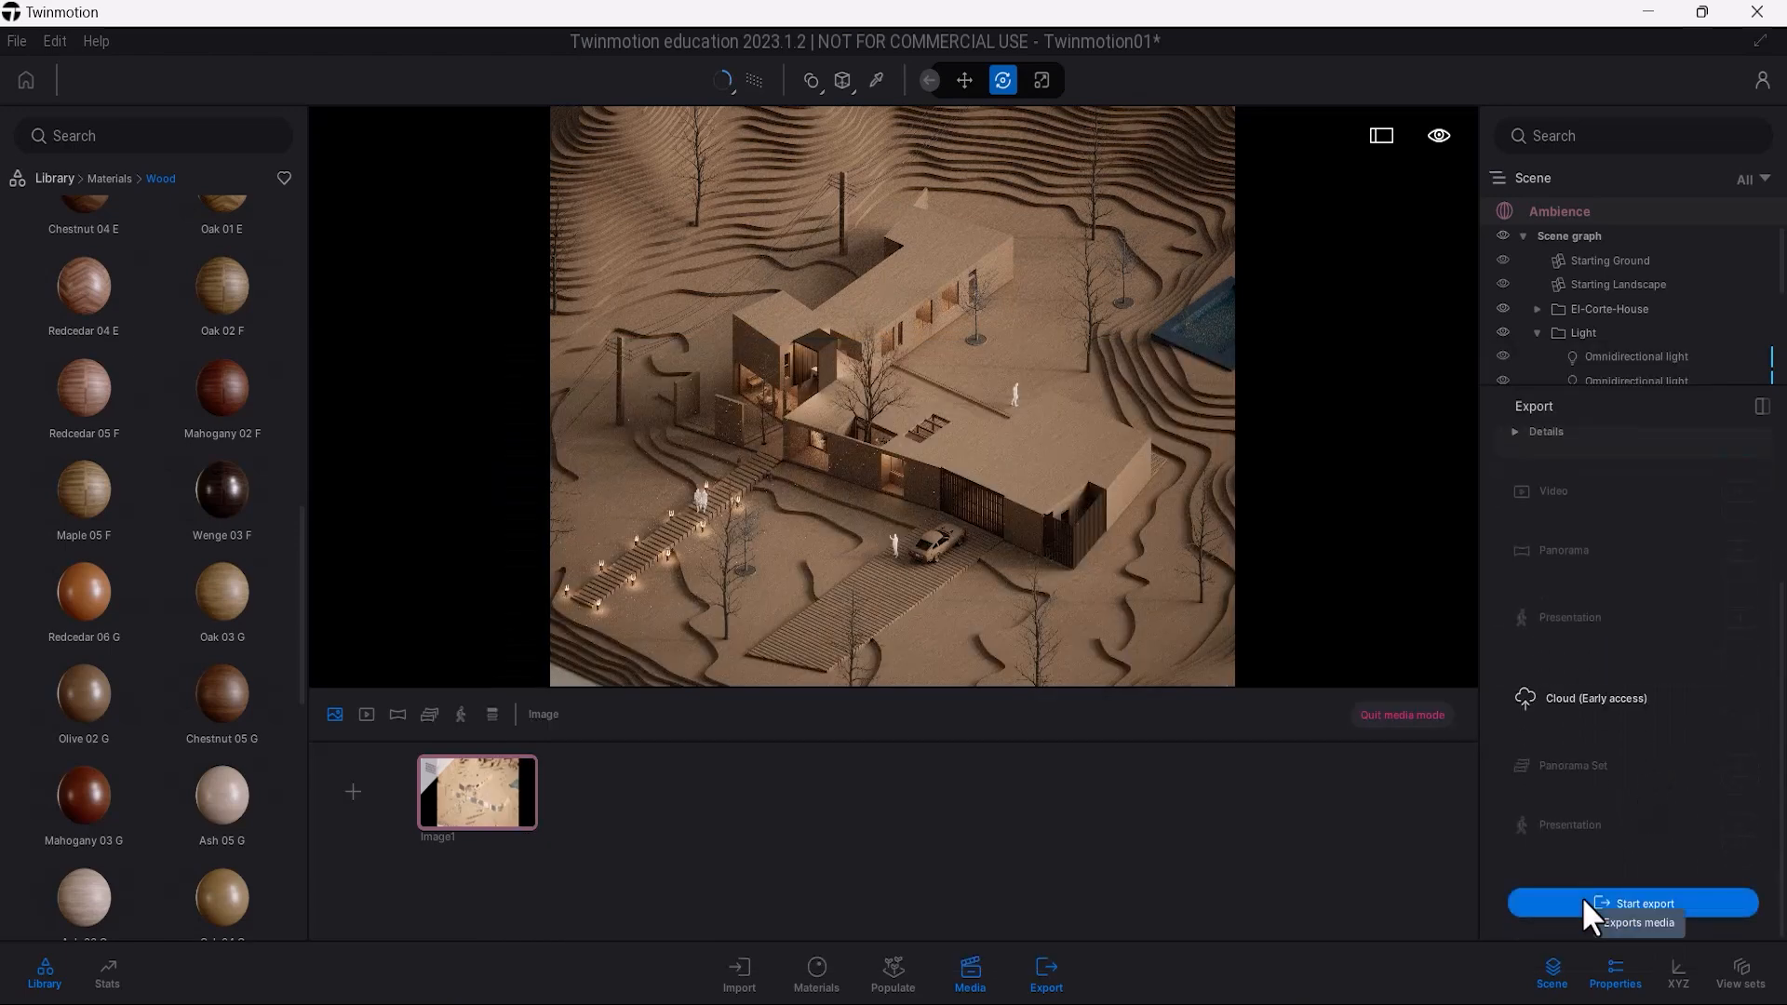
pyautogui.click(1582, 896)
pyautogui.click(656, 752)
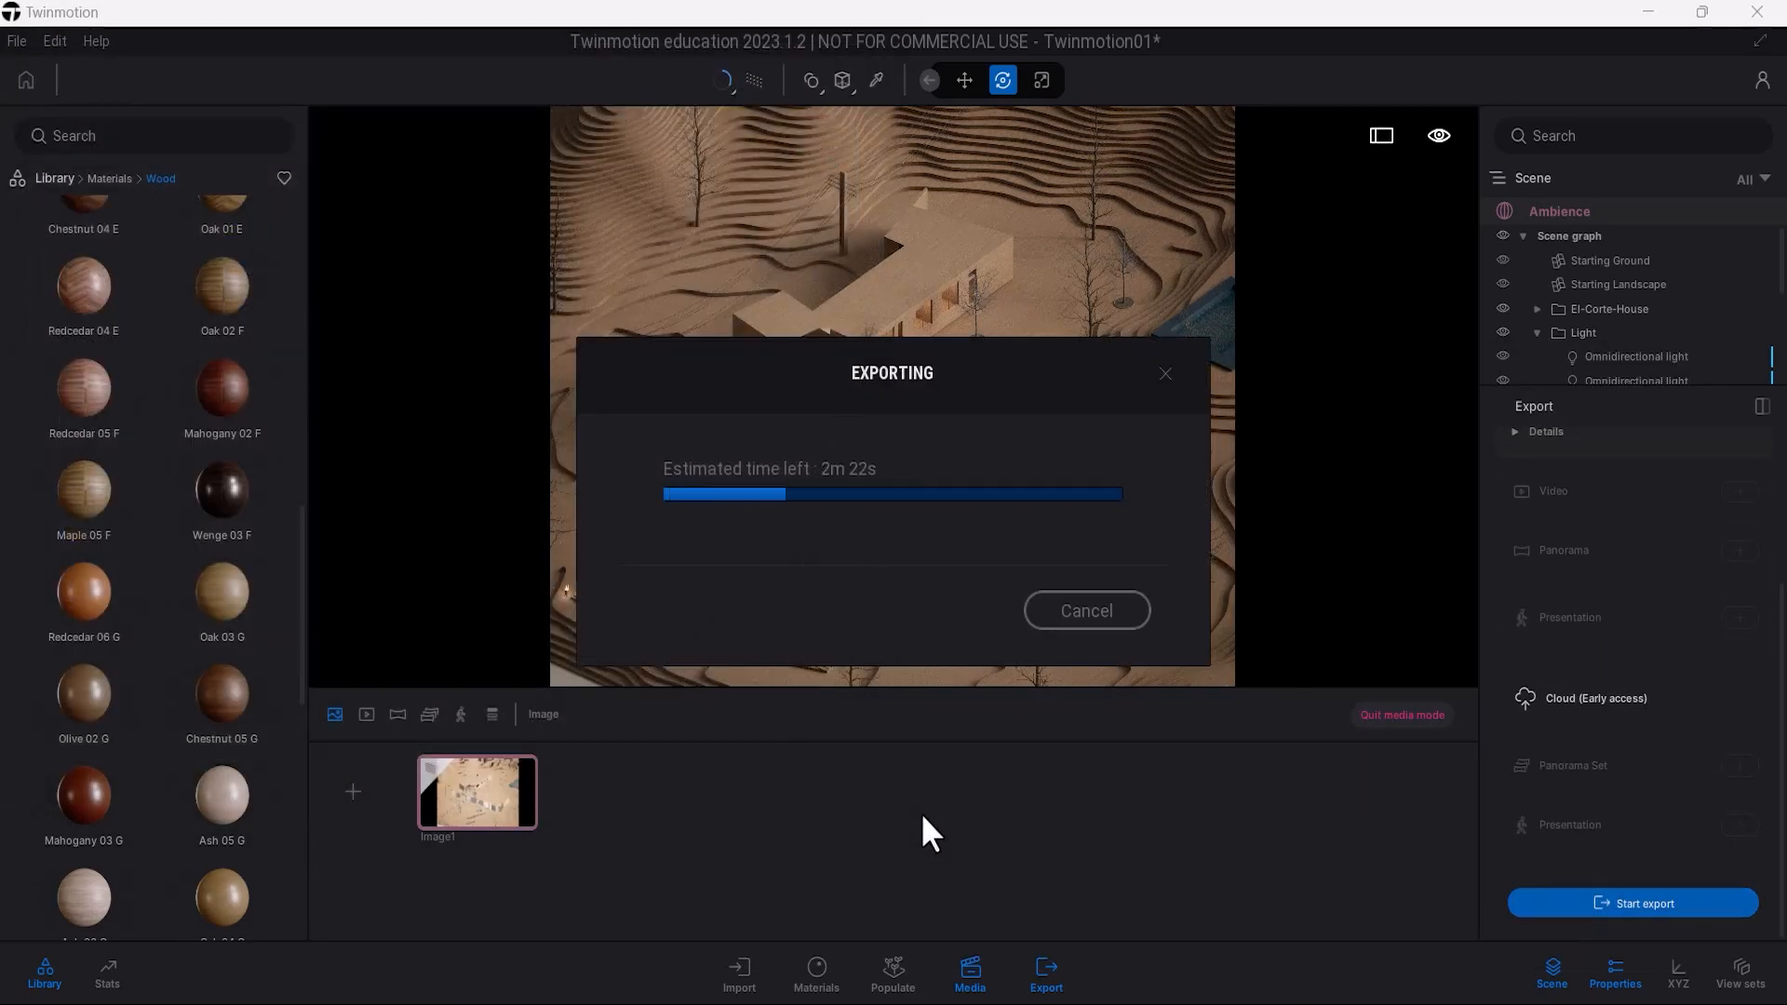